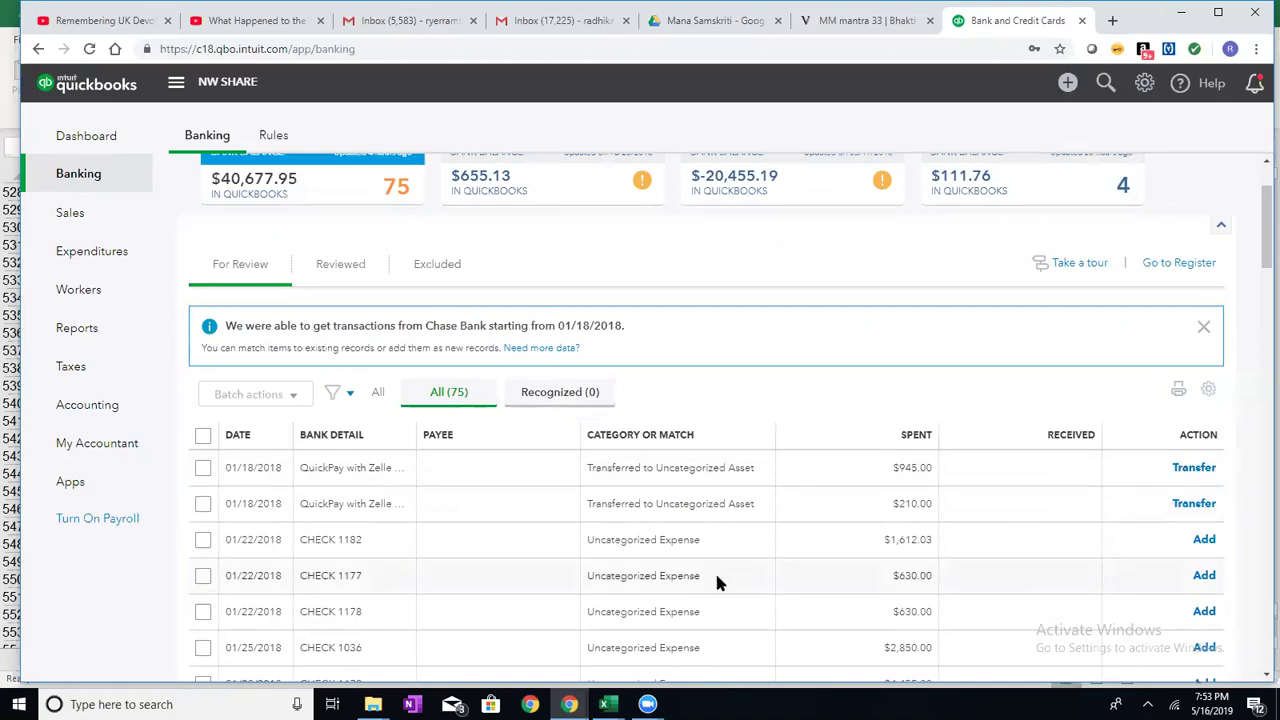
- Bring up the Zoom meeting window previews from the Windows taskbar
click(648, 704)
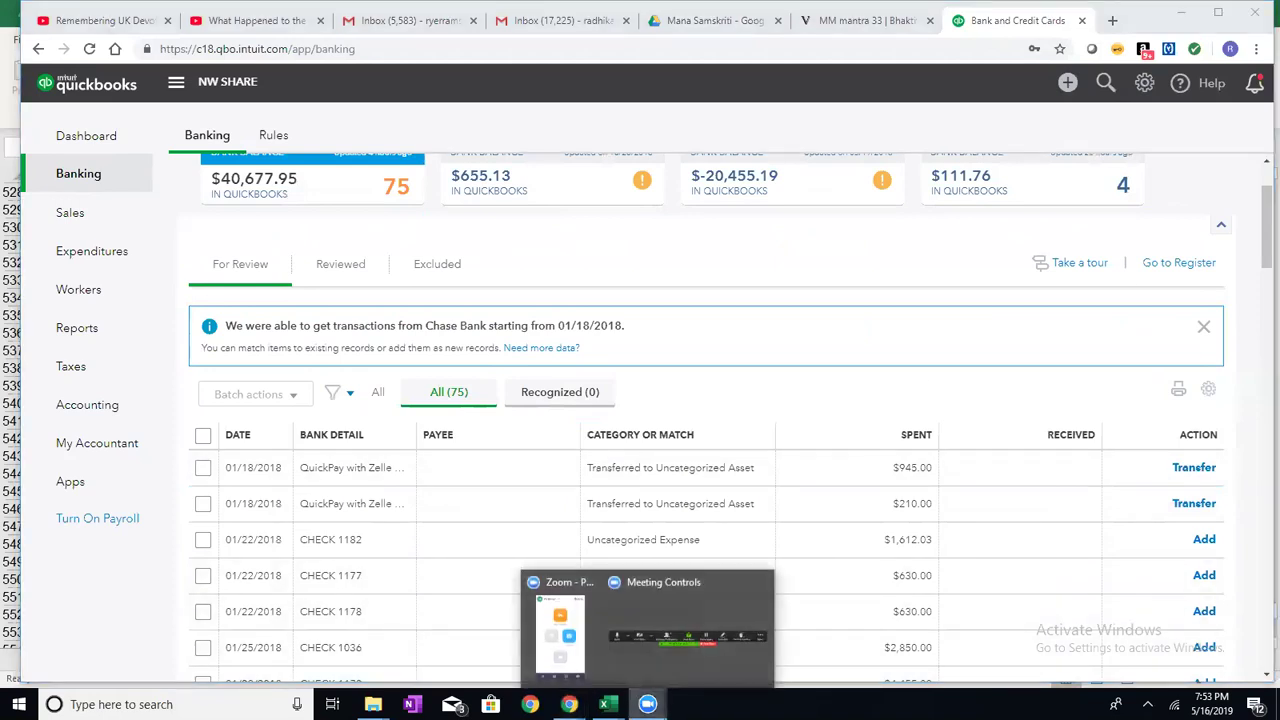
- Switch to the Zoom view of the shared Mac screen showing the Excel reconciliation workbook
mouse_move(657, 656)
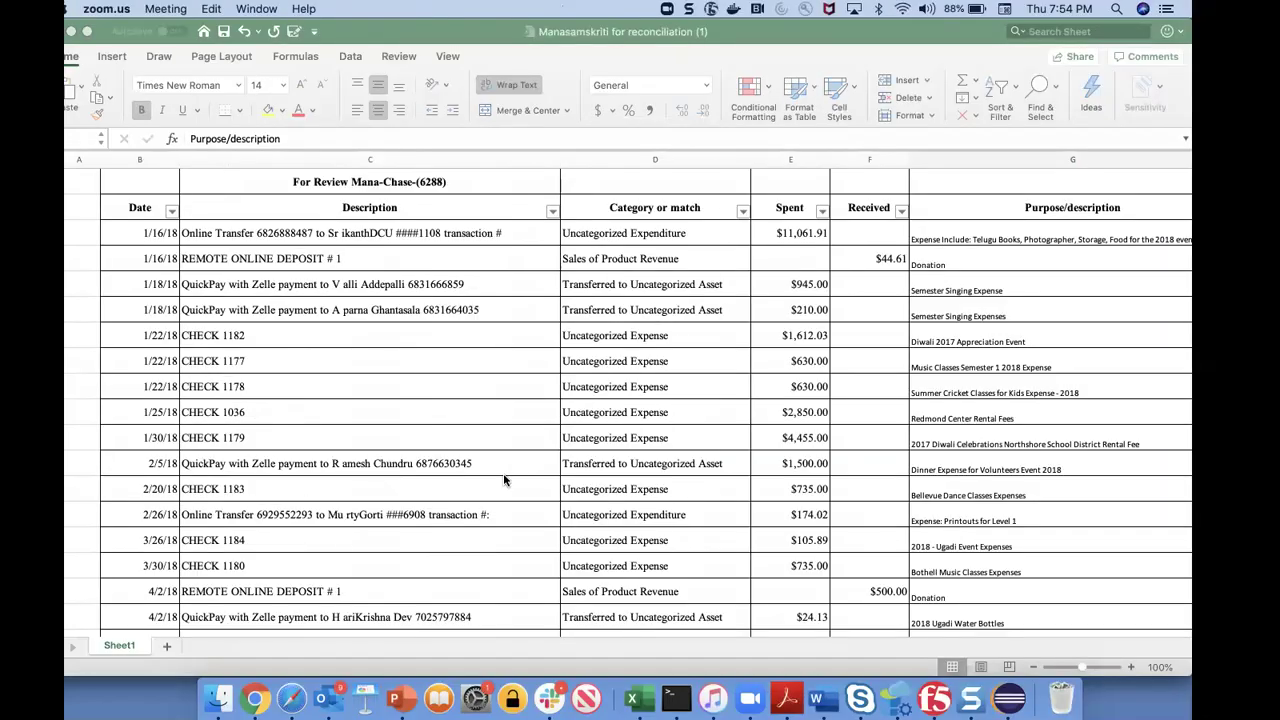
- Check the CHECK 1182 entry in Chrome's preview of the spreadsheet
click(256, 698)
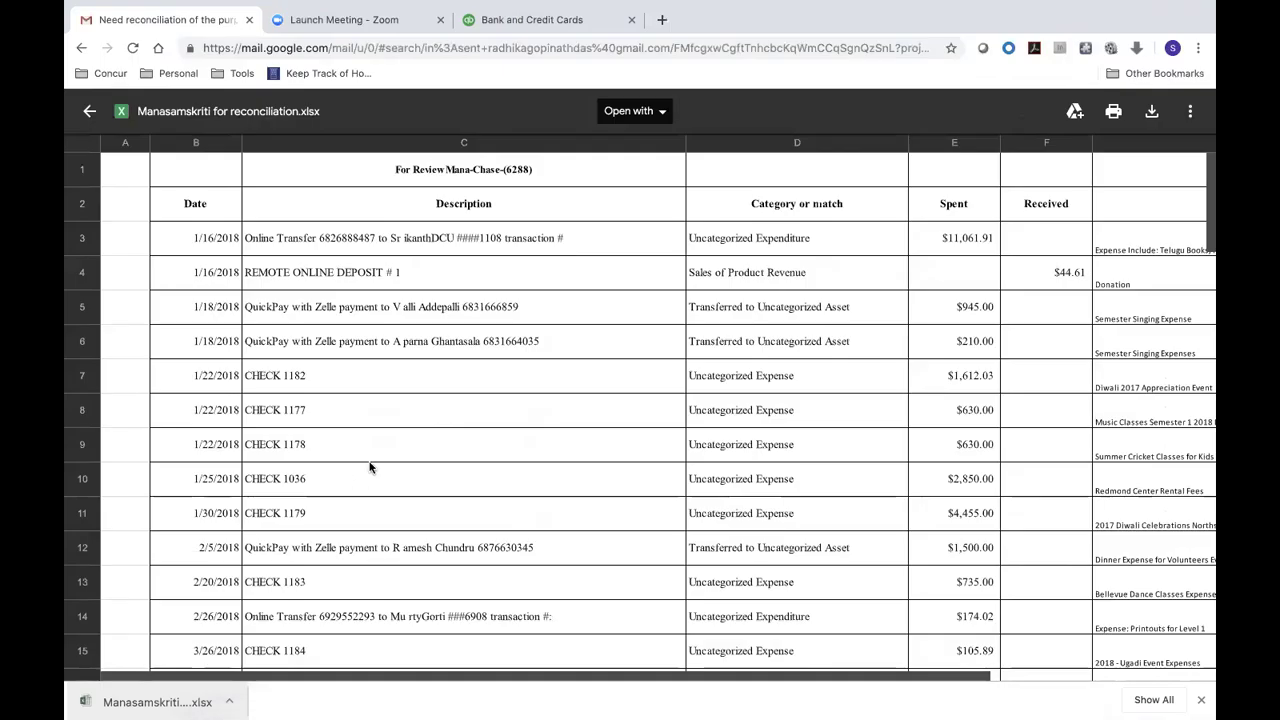
click(328, 376)
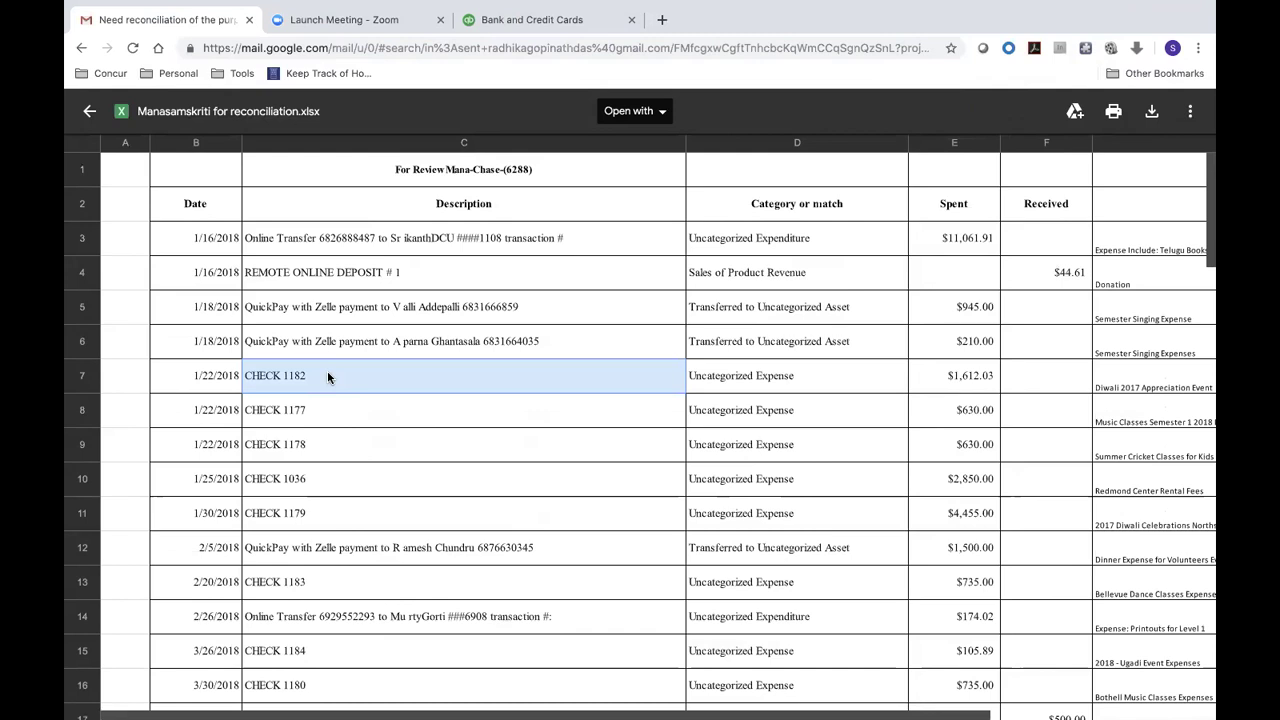
key(super+Tab)
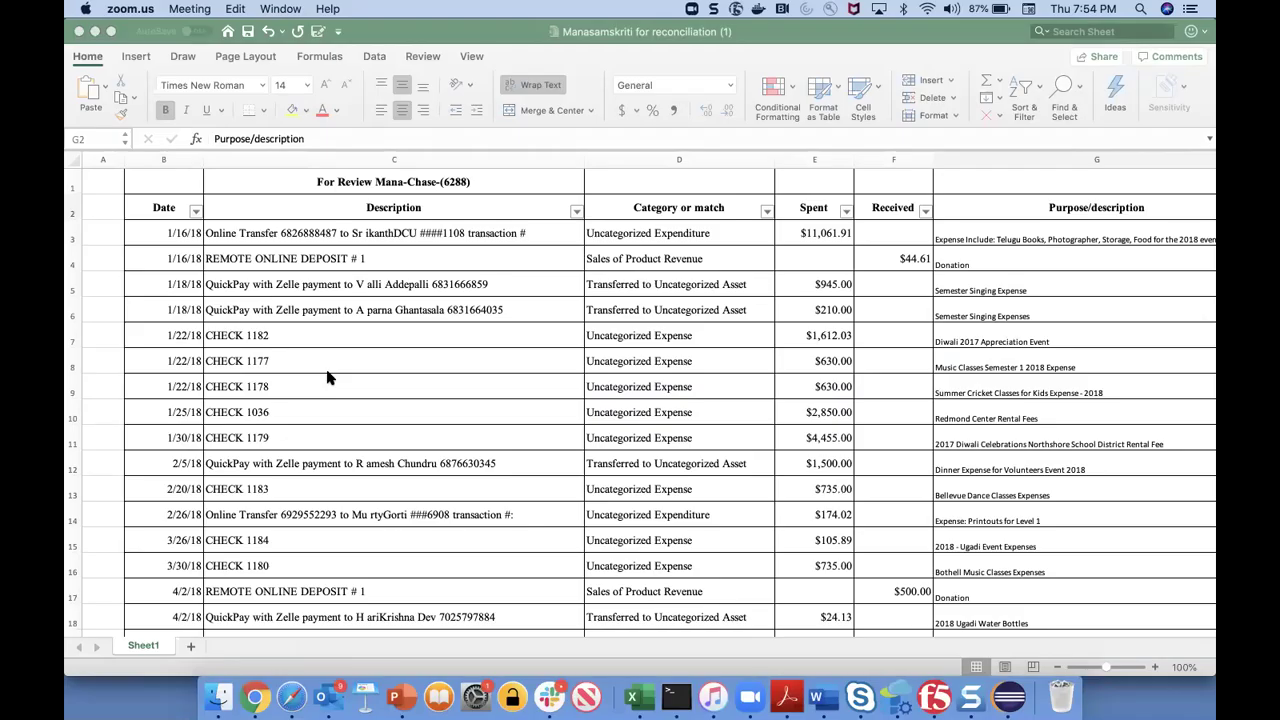
key(super+Tab)
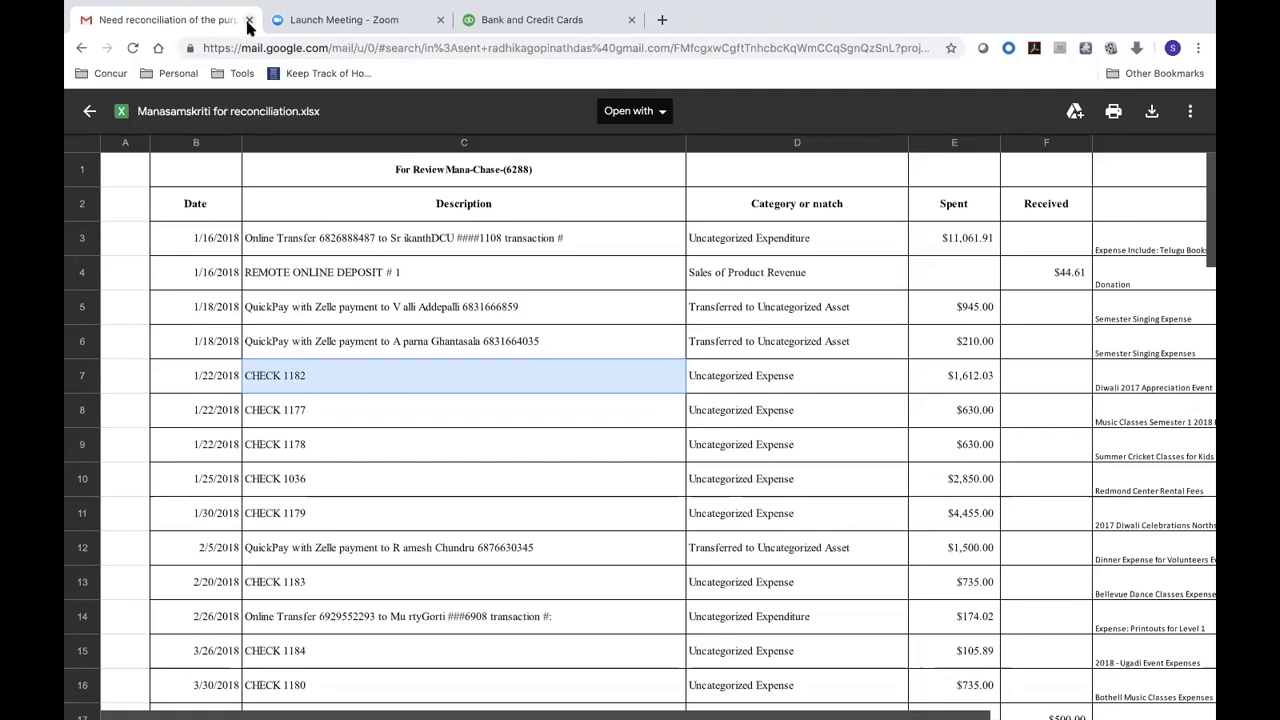
- Close the Gmail and Zoom Launch Meeting tabs and bring the reconciliation sheet forward
click(249, 20)
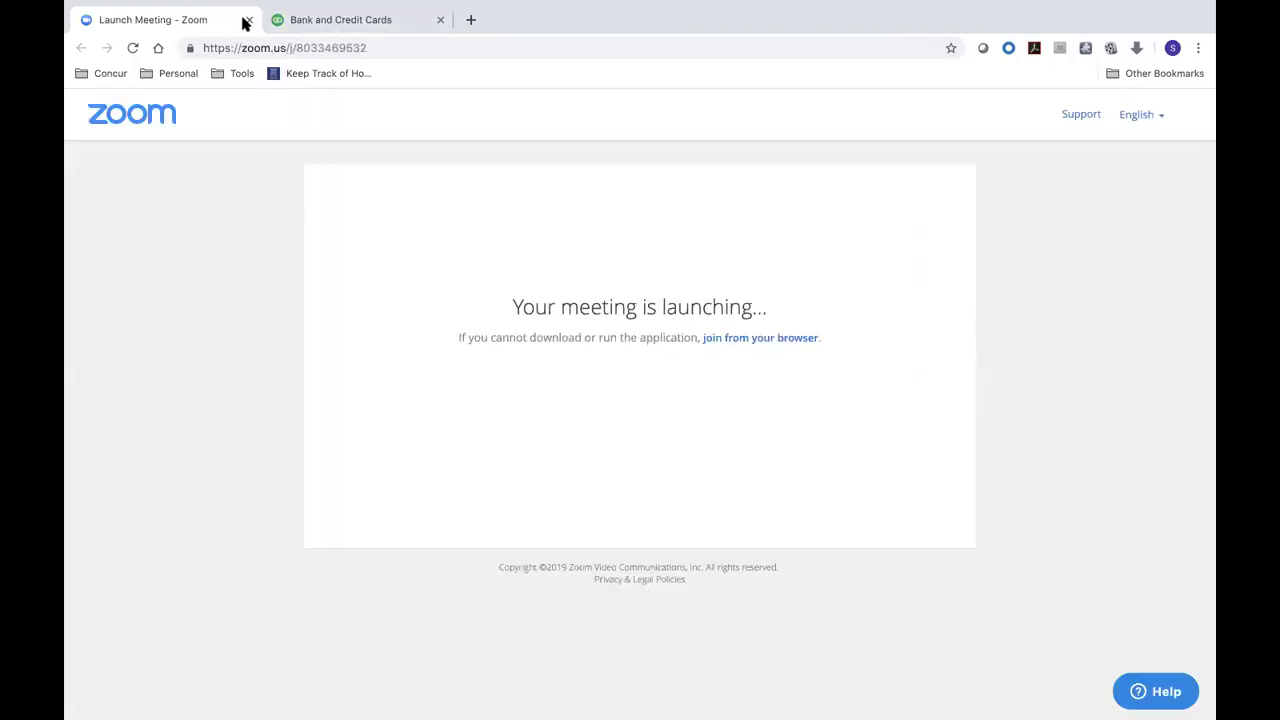
click(249, 20)
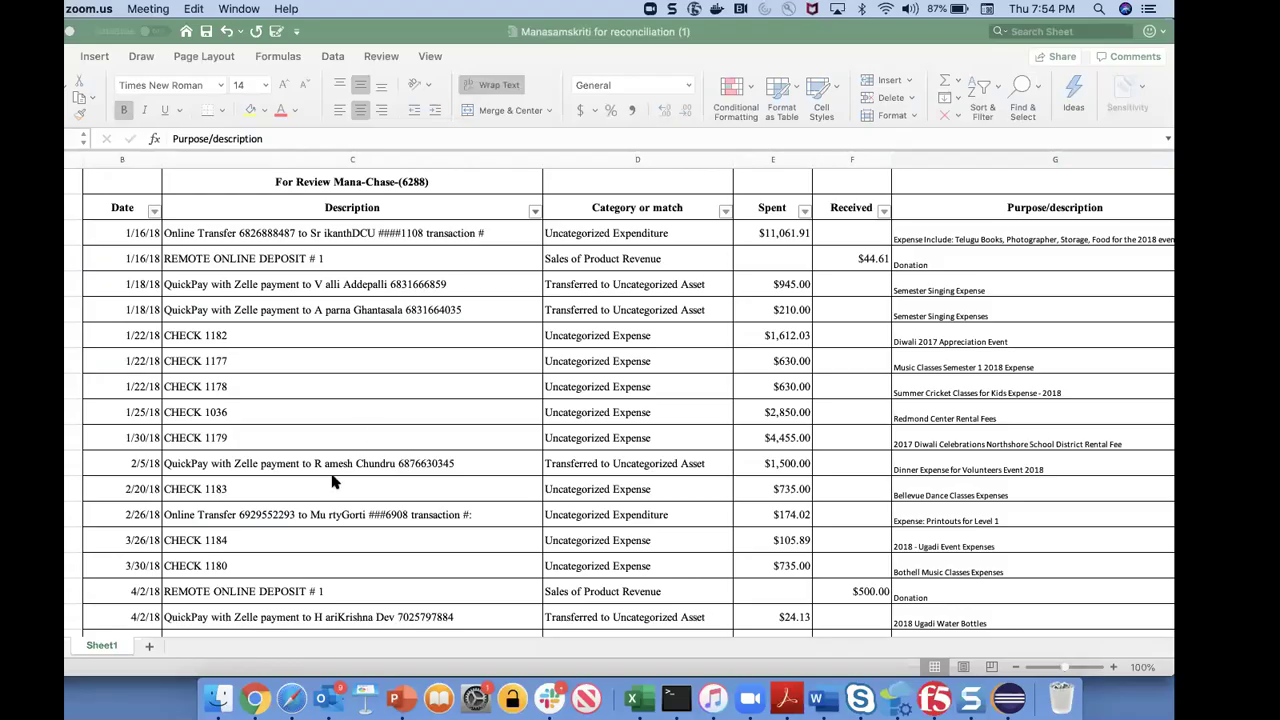
click(338, 430)
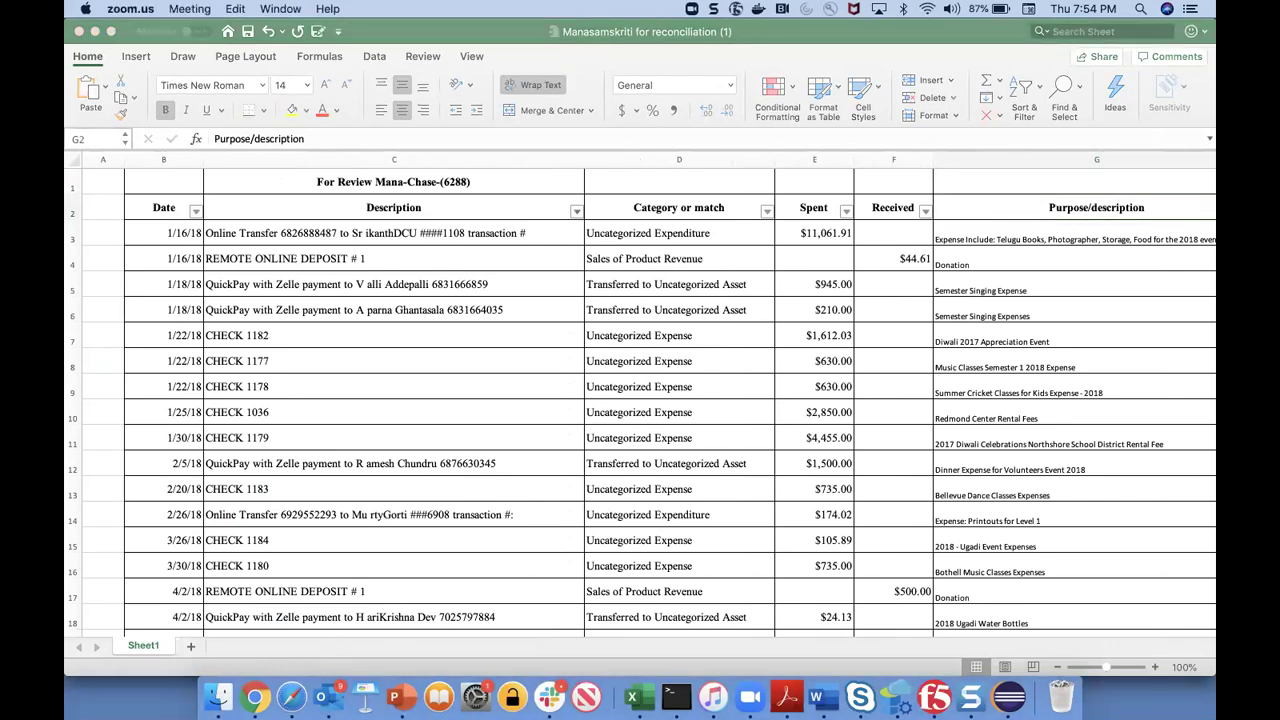
- Expand the CHECK 1036 transaction in the Chase For Review list
click(258, 700)
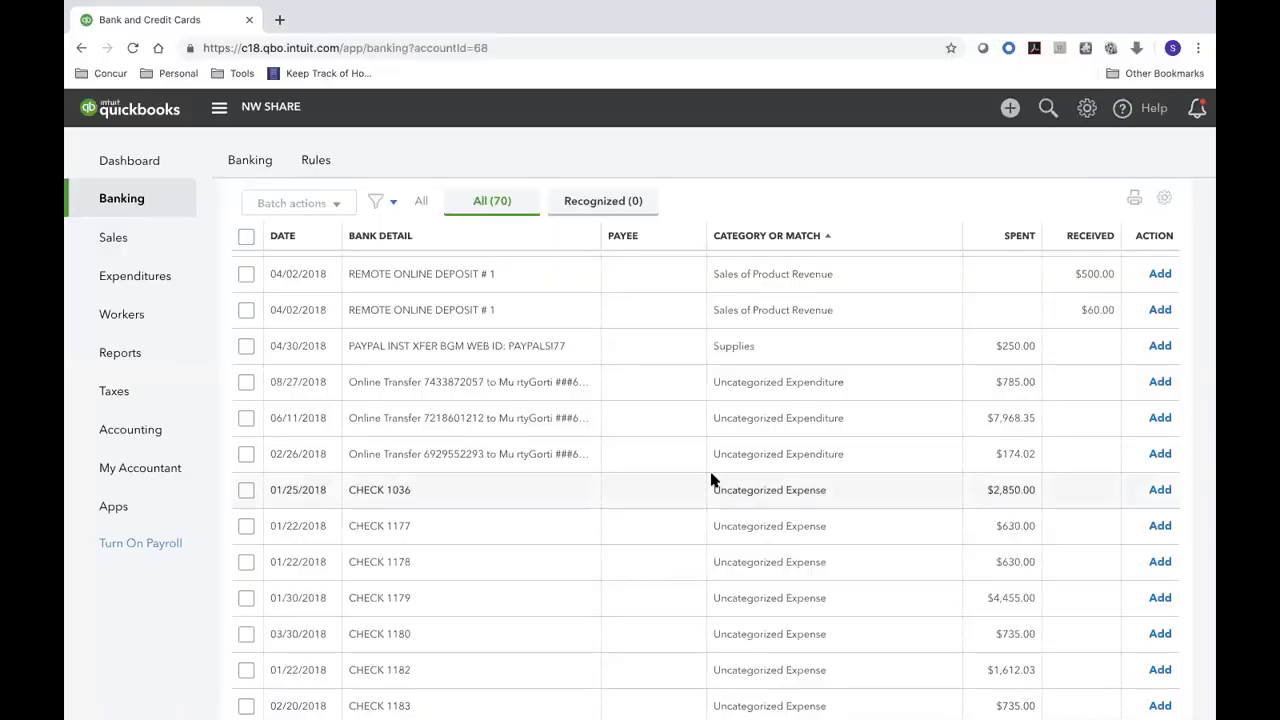
click(895, 490)
click(895, 491)
click(895, 491)
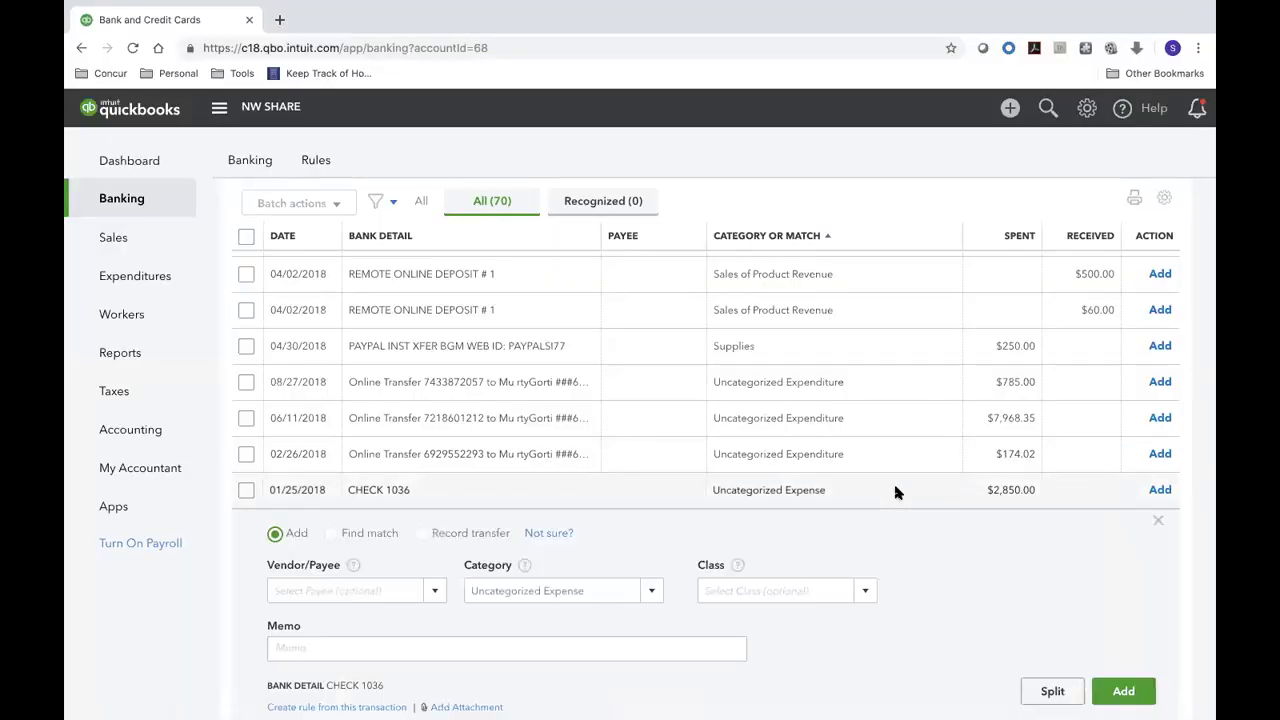
- Set the $2,850.00 CHECK 1036 category to Rent or Lease and add it
click(515, 592)
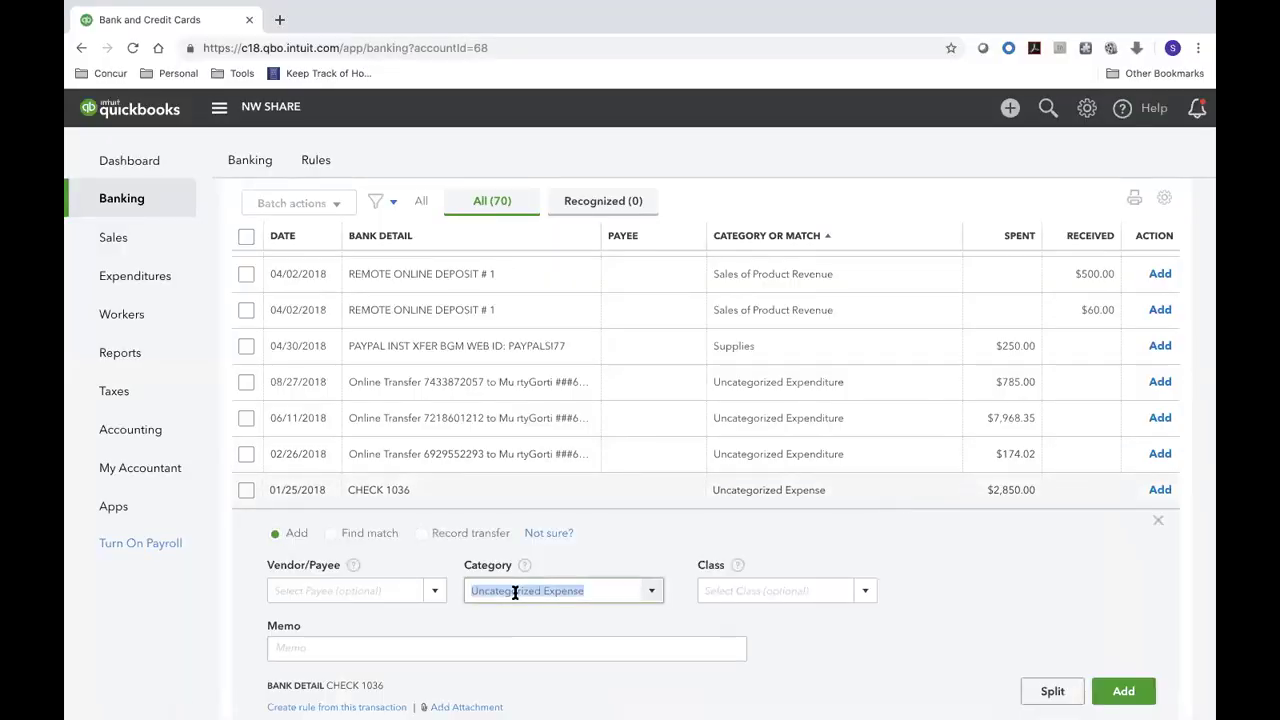
text(er)
key(BackSpace)
key(BackSpace)
text(Rent or Lease)
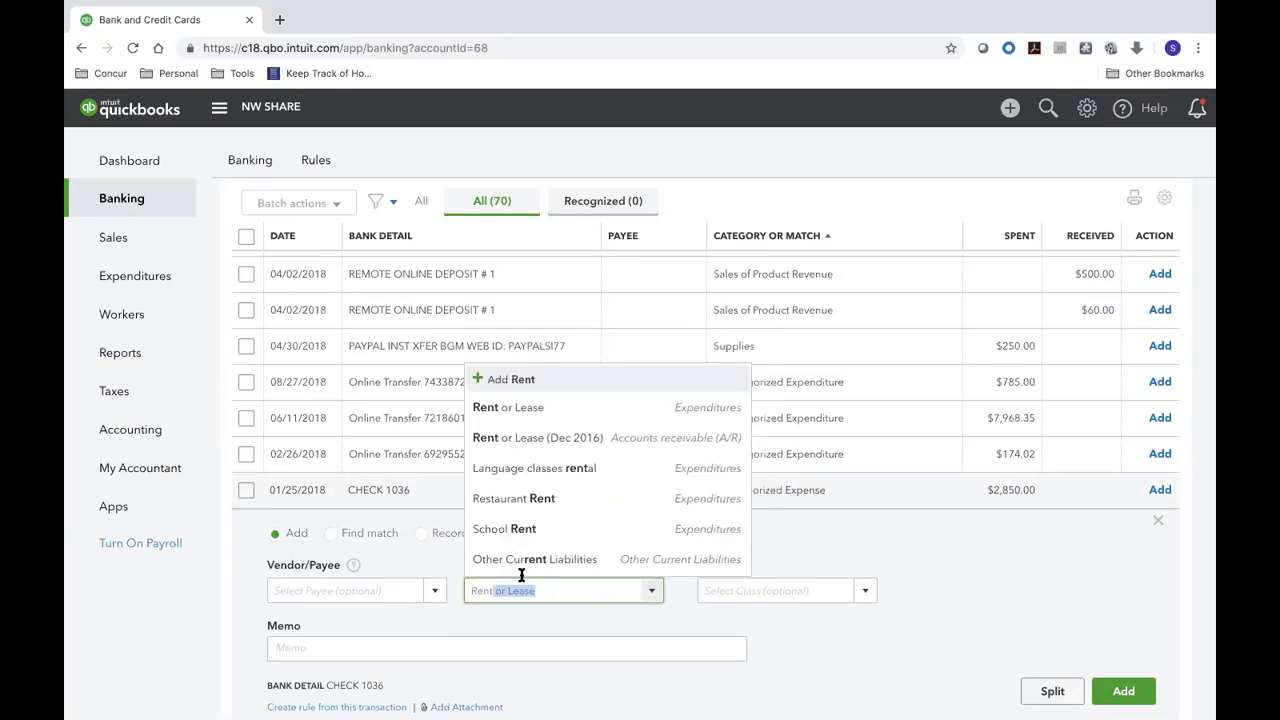
key(Down)
key(Return)
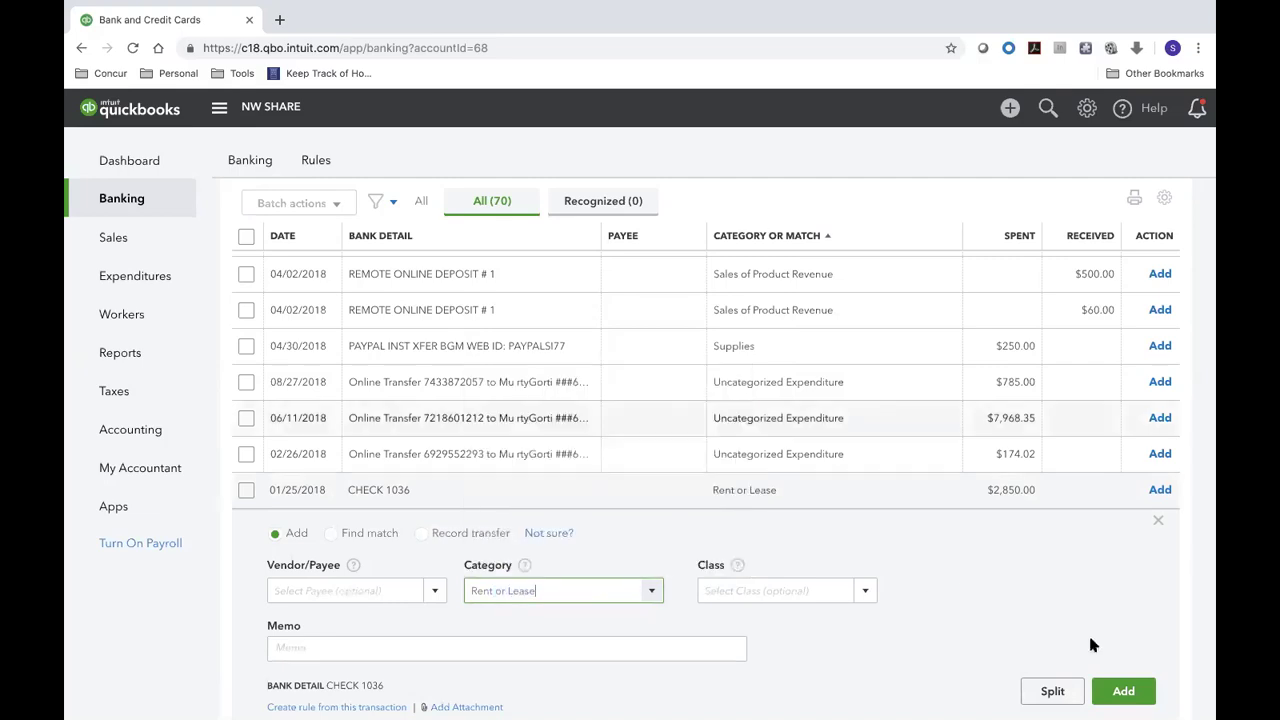
click(1116, 691)
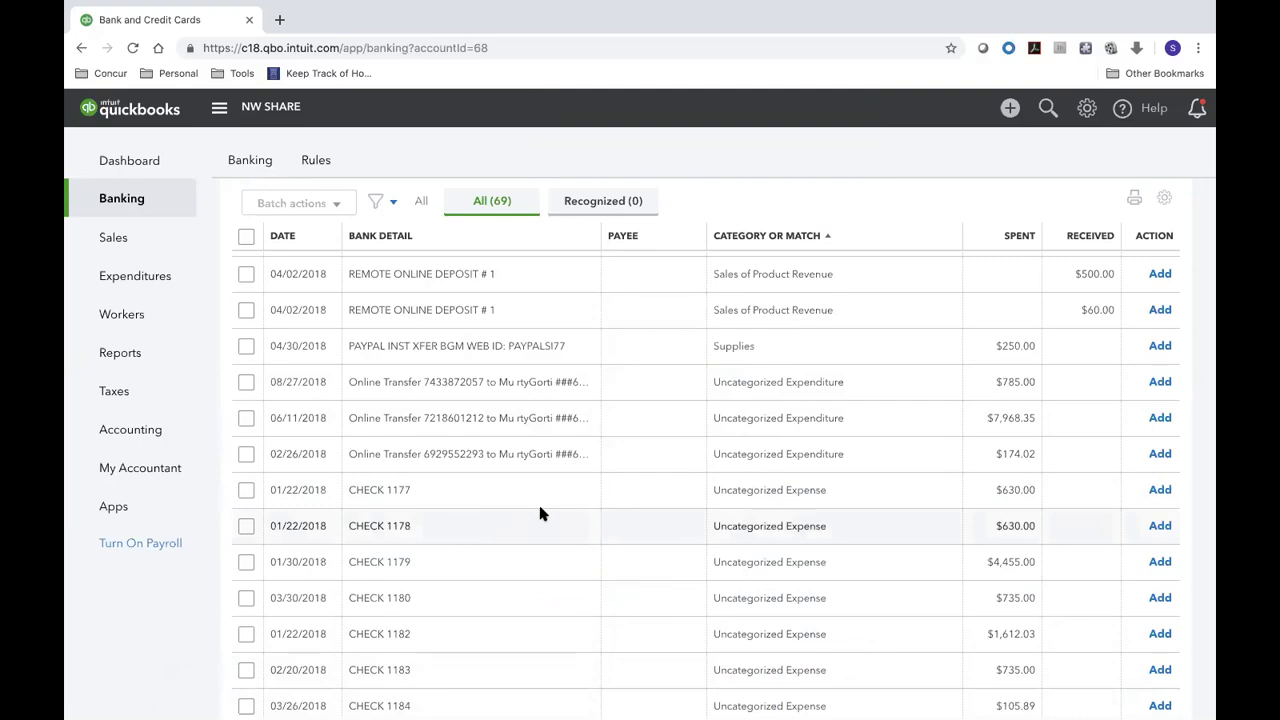
scroll(540, 509, down, 5)
scroll(540, 509, down, 10)
scroll(543, 509, down, 5)
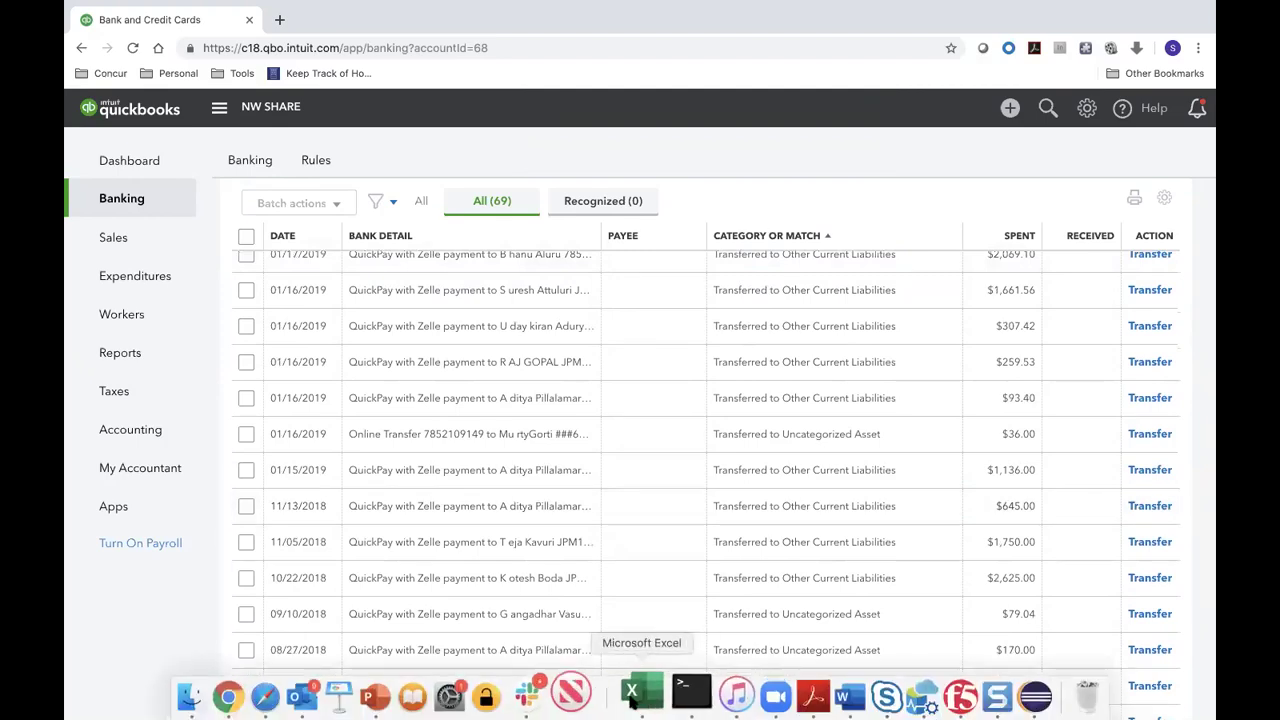
- Minimize the reconciliation workbook and select amounts D16:D26 in the expense tracker
click(630, 692)
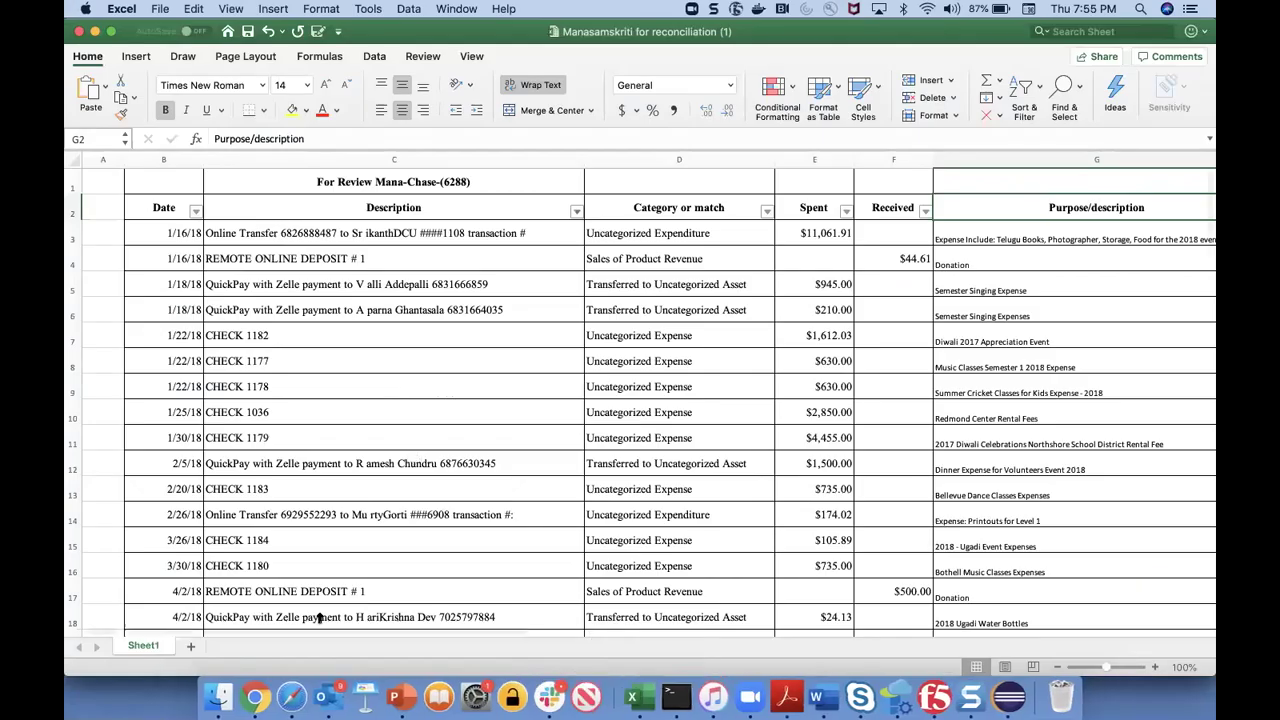
click(95, 32)
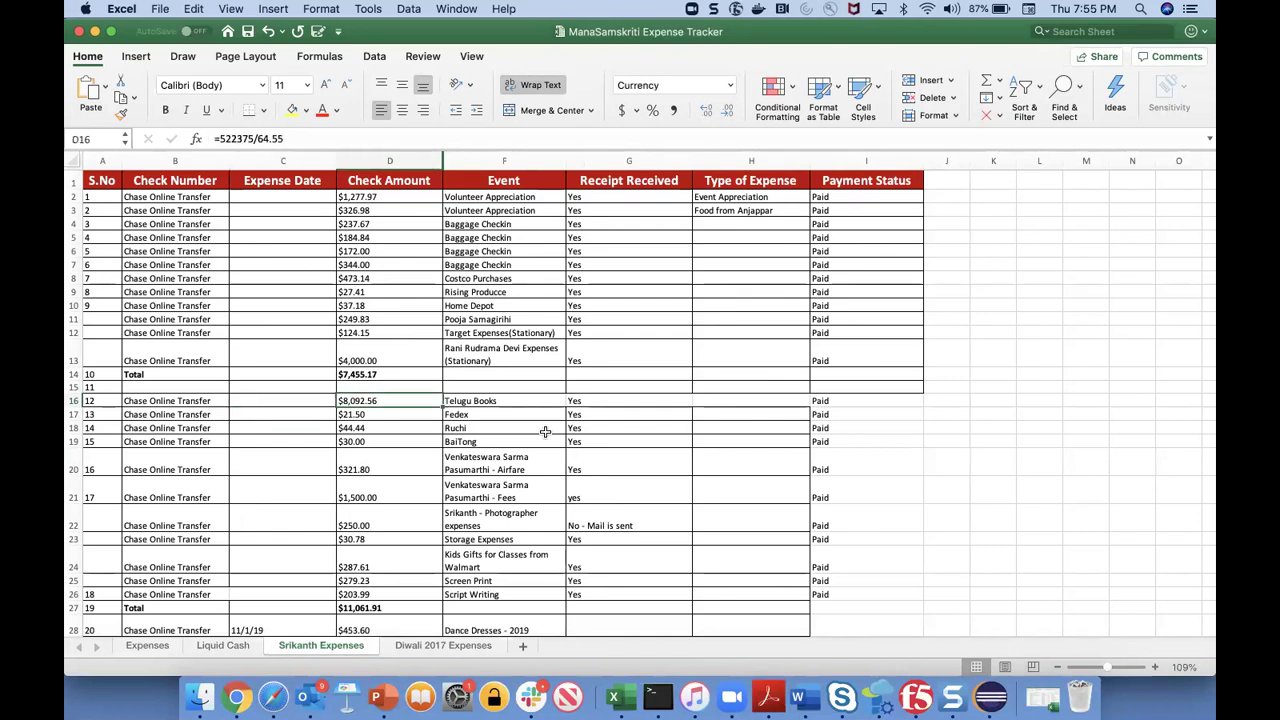
key(shift+Down)
key(shift+Down)
key(shift+Down)
key(shift+Down)
key(shift+Down)
key(shift+Down)
key(shift+Down)
key(shift+Down)
key(shift+Down)
key(shift+Down)
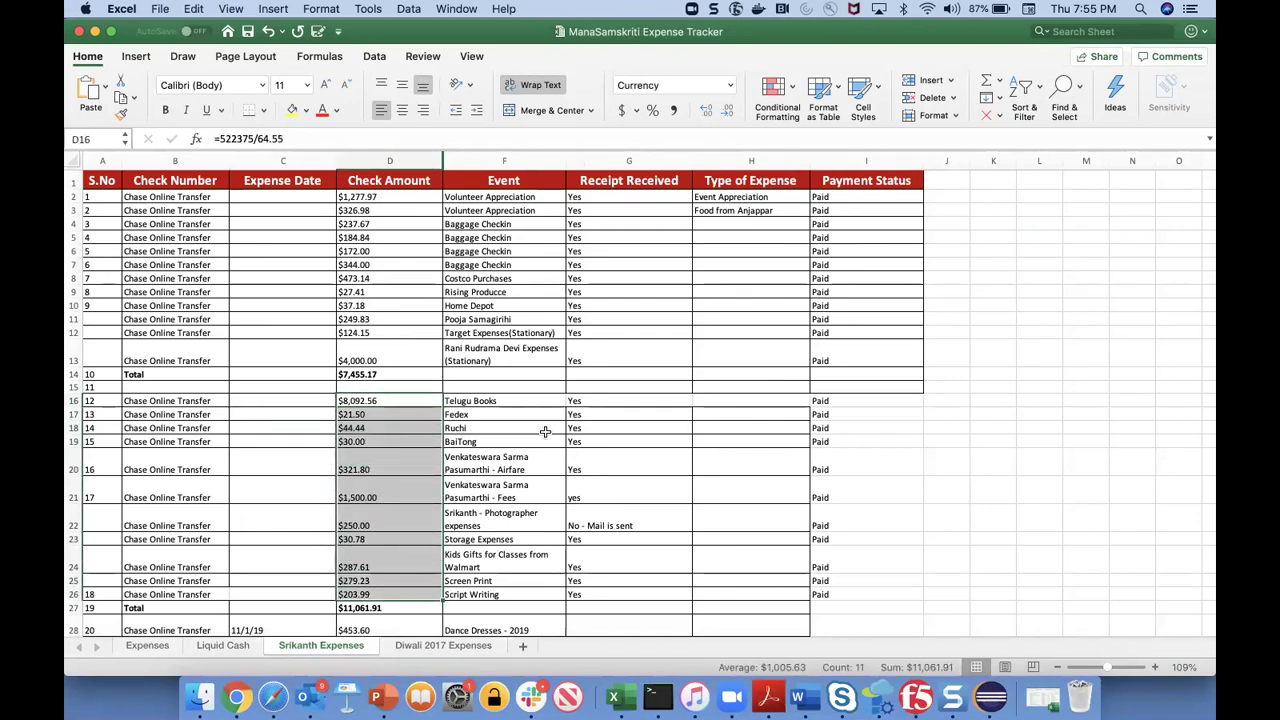
- Step through the column F events from Telugu Books down to Storage Expenses
key(Right)
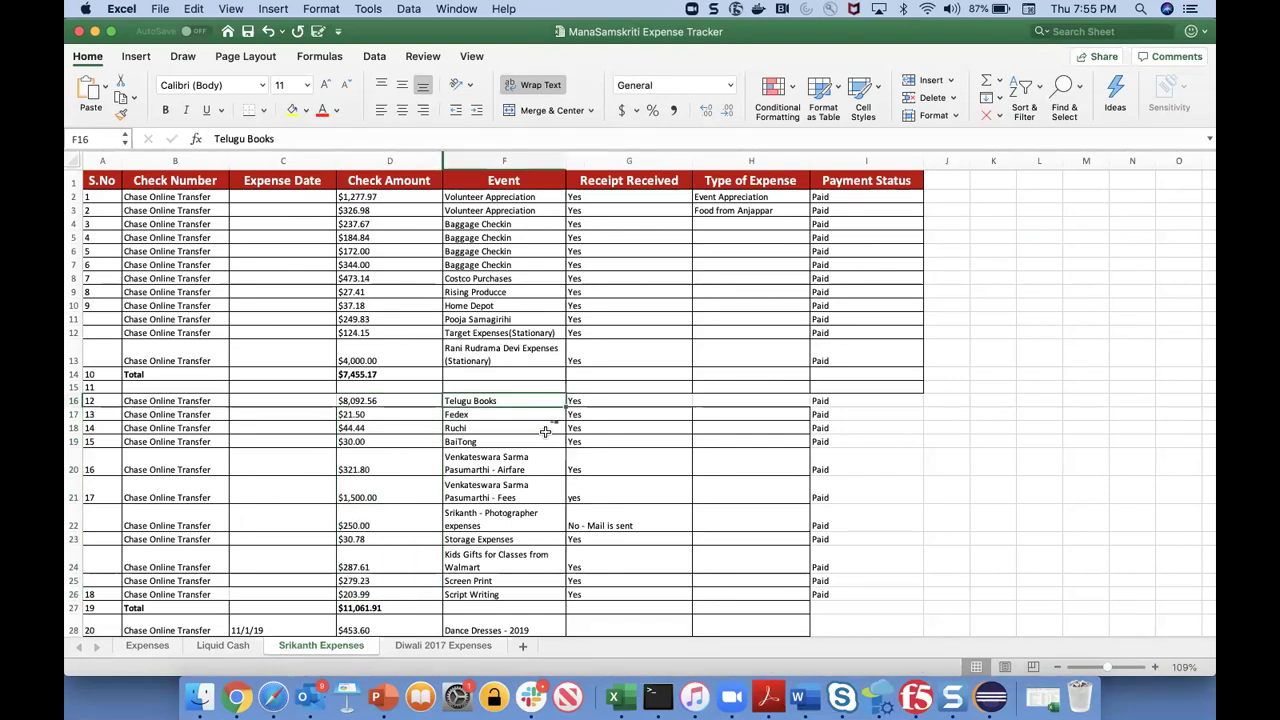
key(Down)
key(Down)
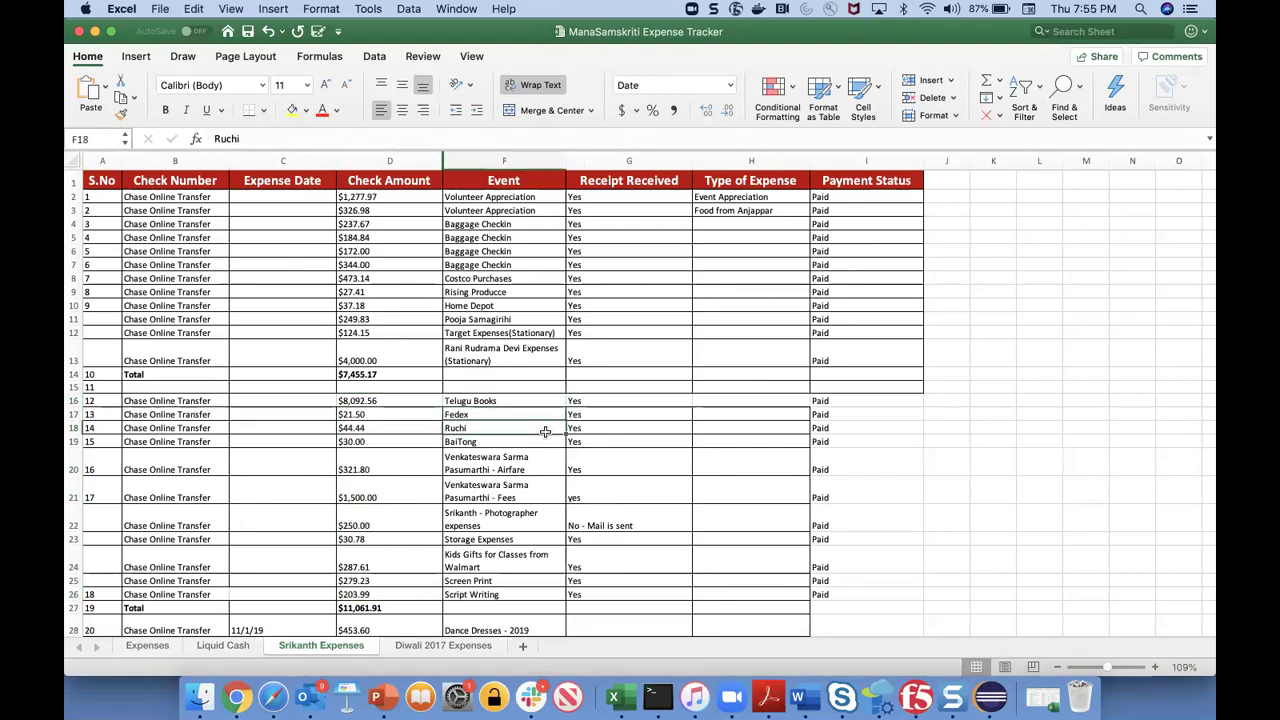
key(Down)
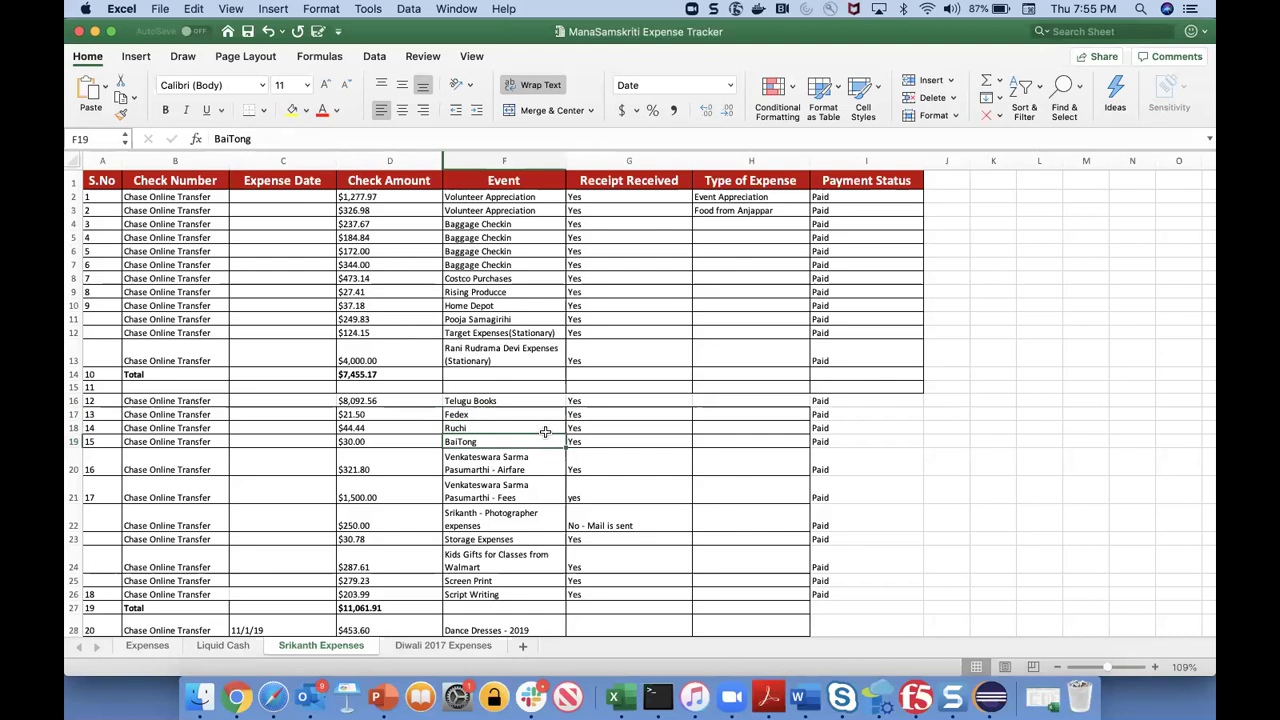
key(Down)
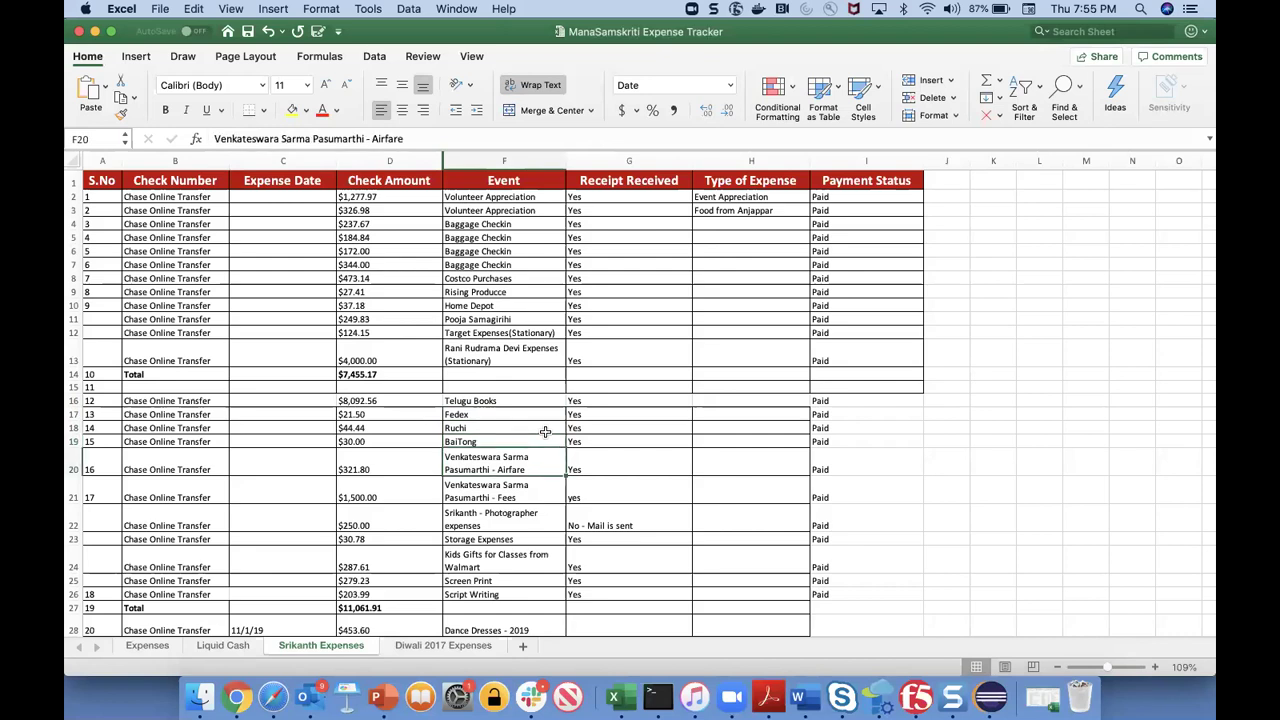
key(Down)
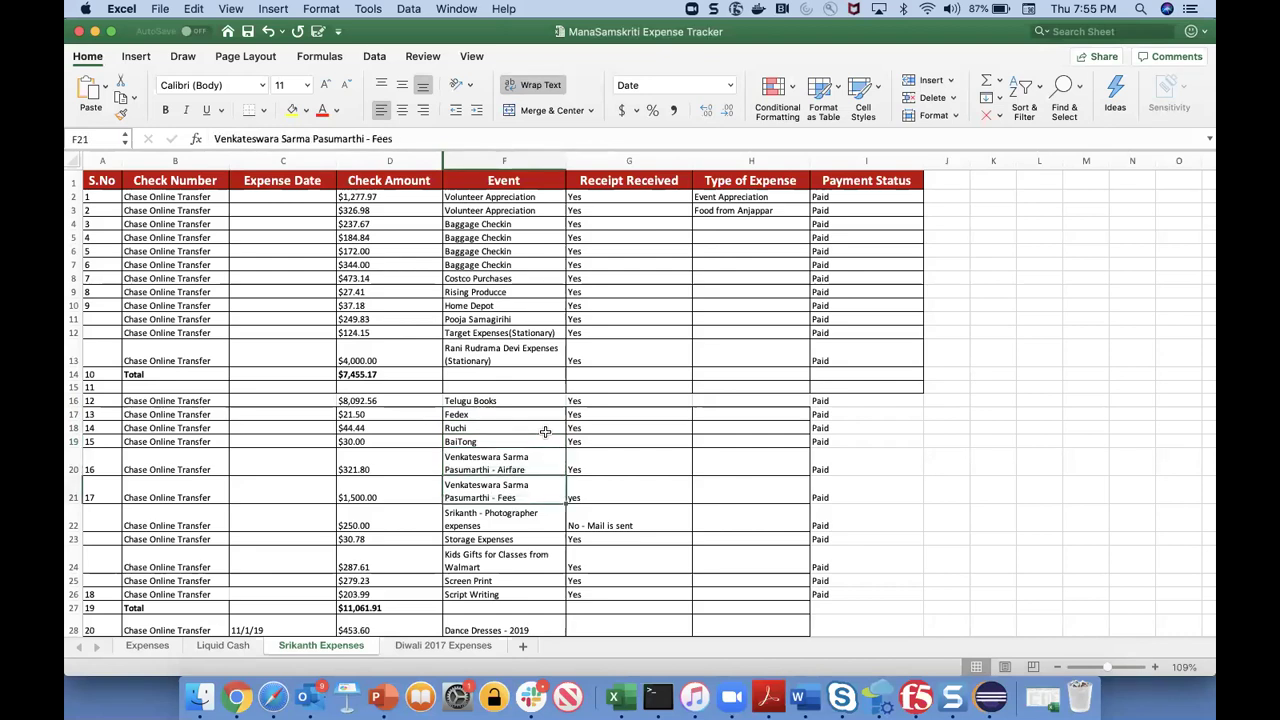
key(Down)
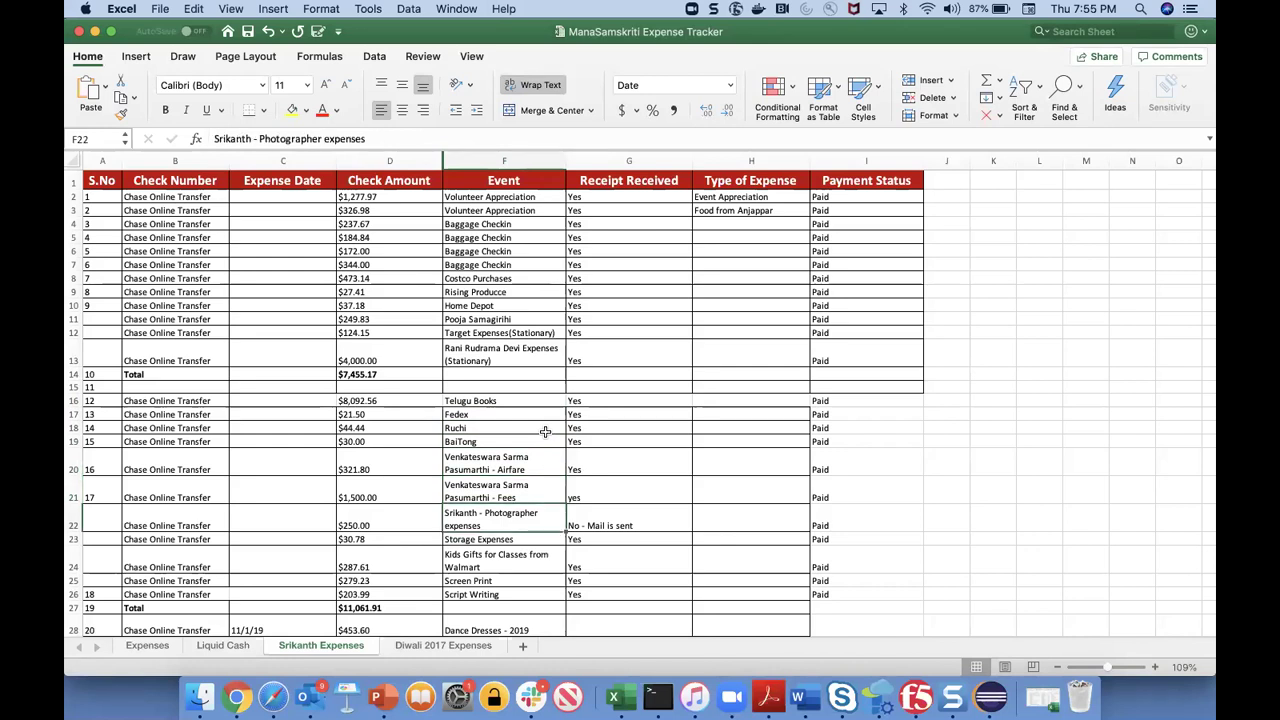
key(Down)
key(Down)
key(Down)
key(Down)
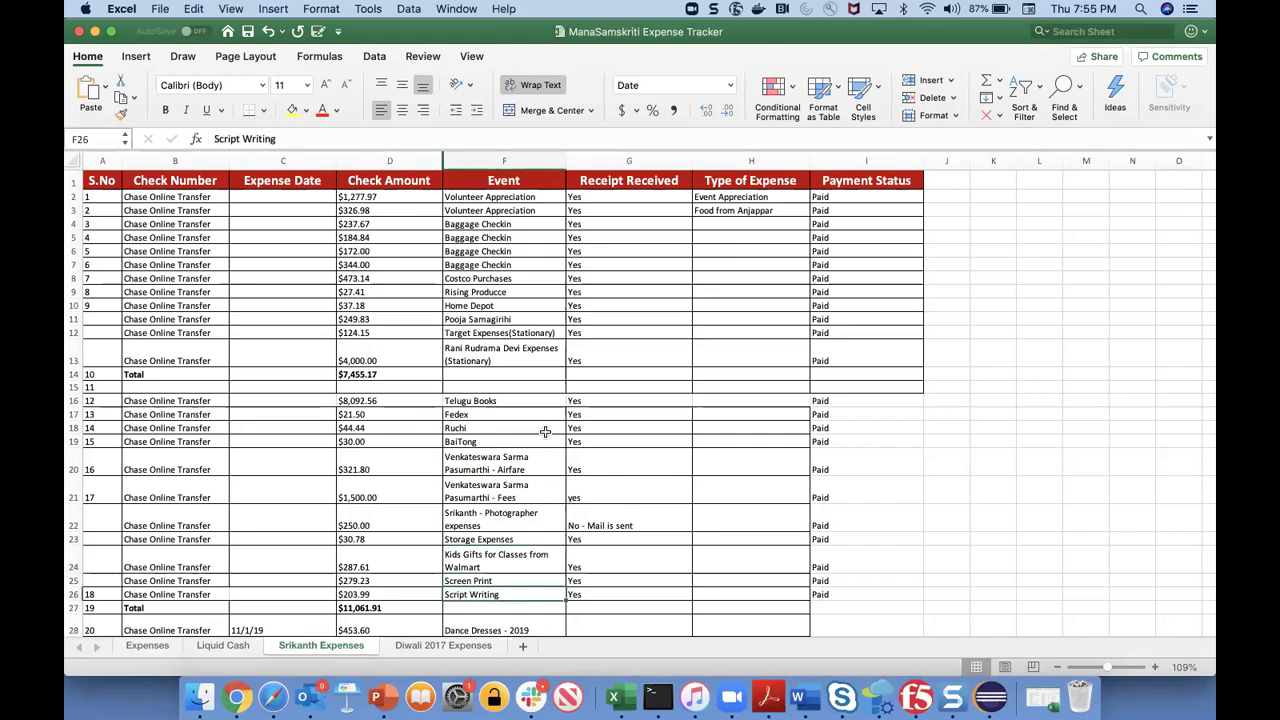
- Select all eleven column D amounts totalling $11,061.91
key(shift+Left)
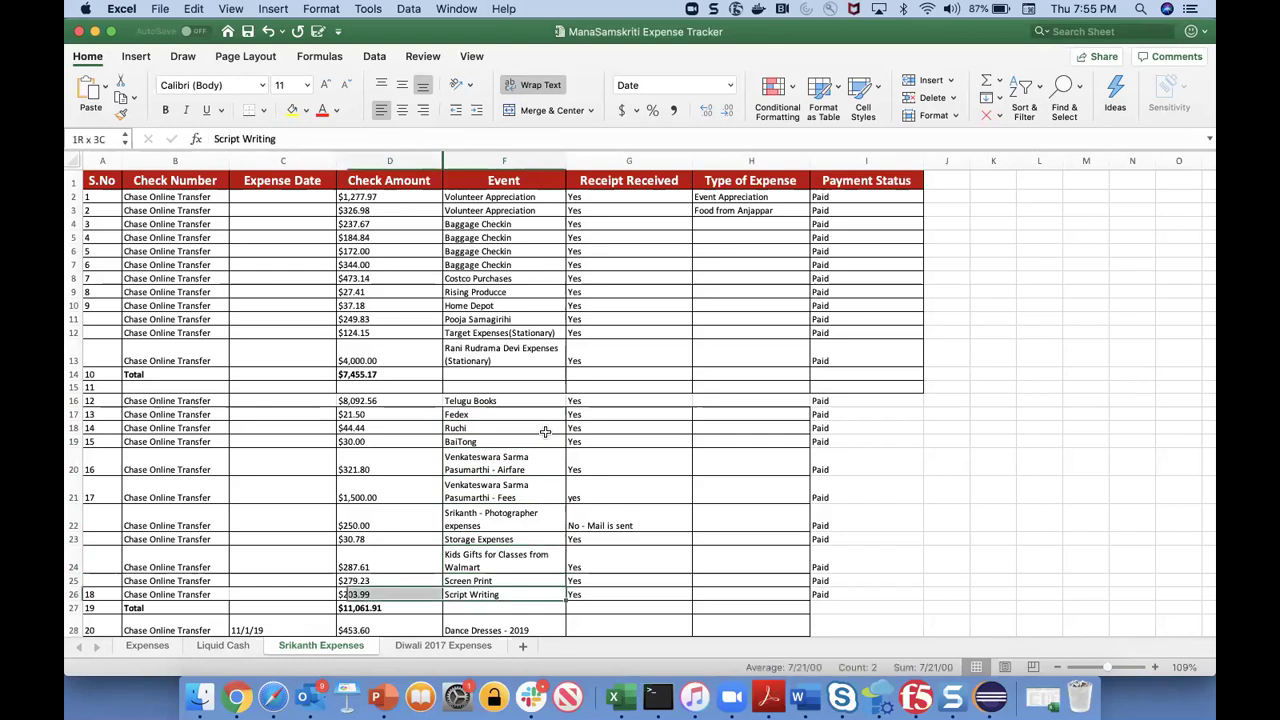
key(Left)
key(shift+Up)
key(shift+Up)
key(shift+Up)
key(shift+Up)
key(shift+Up)
key(shift+Up)
key(shift+Up)
key(shift+Up)
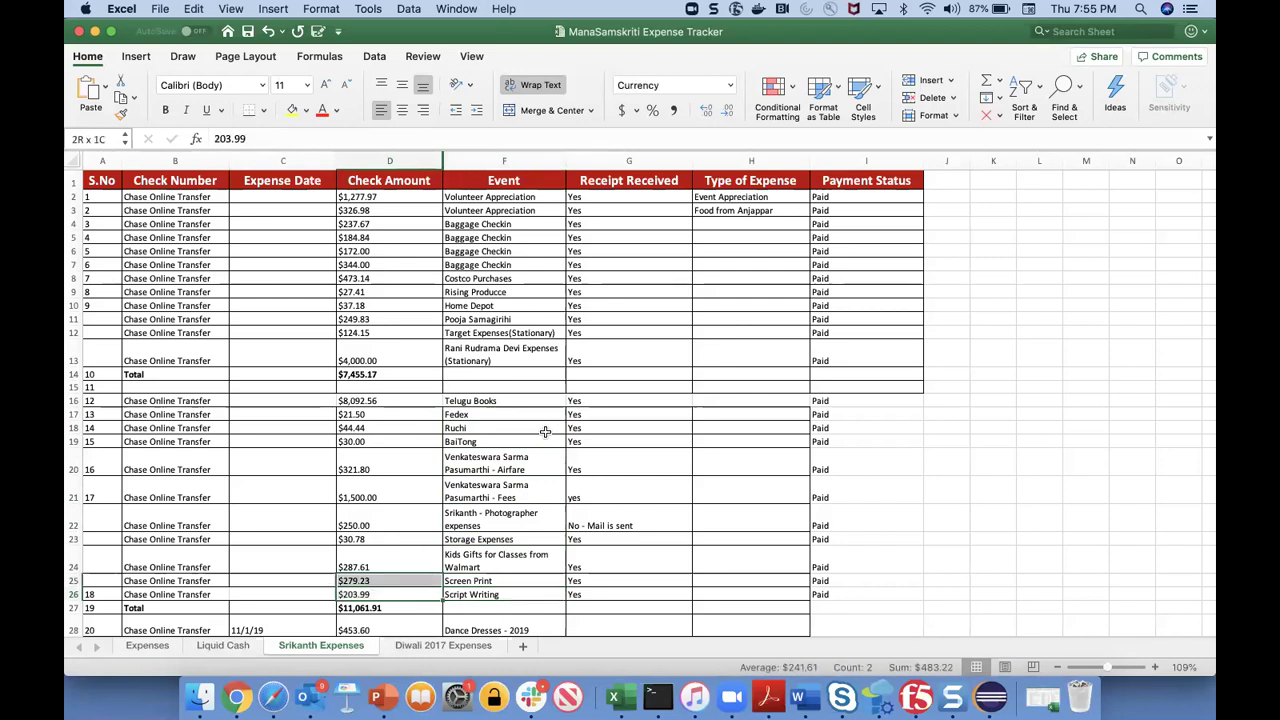
key(shift+Up)
key(shift+Up)
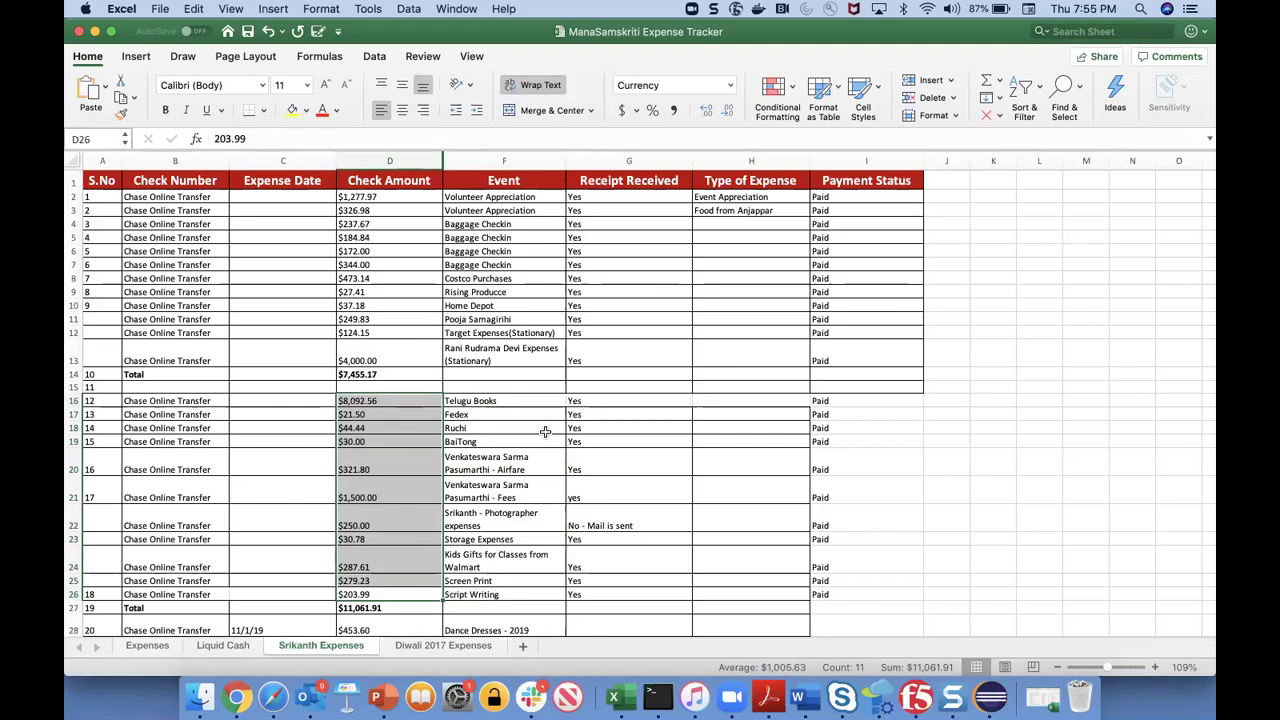
- Make the $321.80 airfare event in F20 bold
click(519, 481)
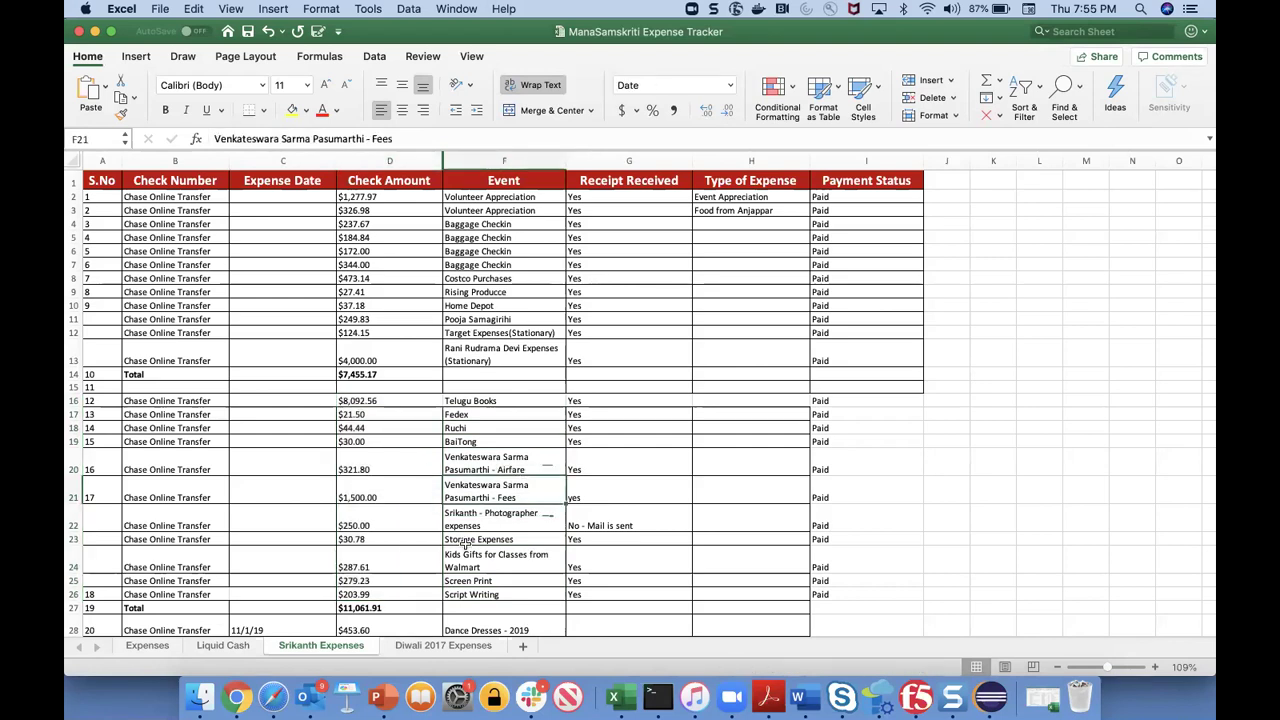
click(527, 466)
key(super+b)
key(Down)
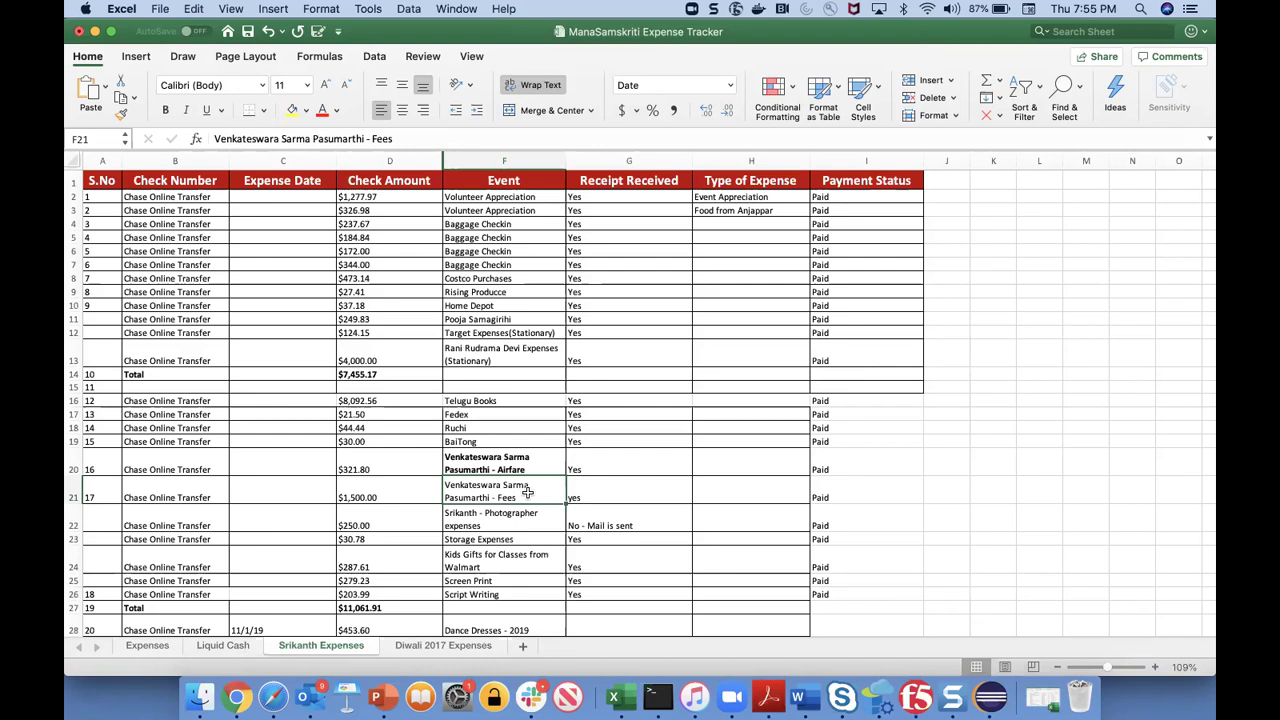
- Change the F21 event description from 'Fees' to 'Services'
double_click(527, 492)
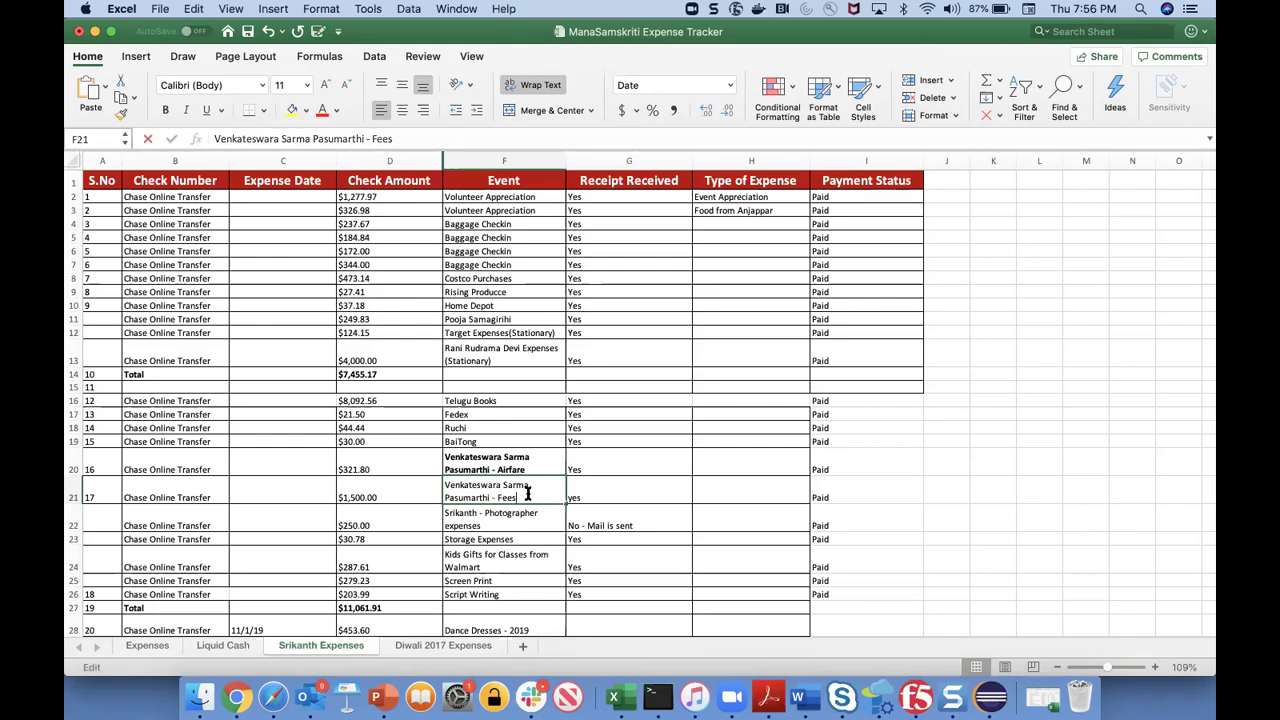
key(BackSpace)
key(BackSpace)
key(BackSpace)
key(BackSpace)
text(Services)
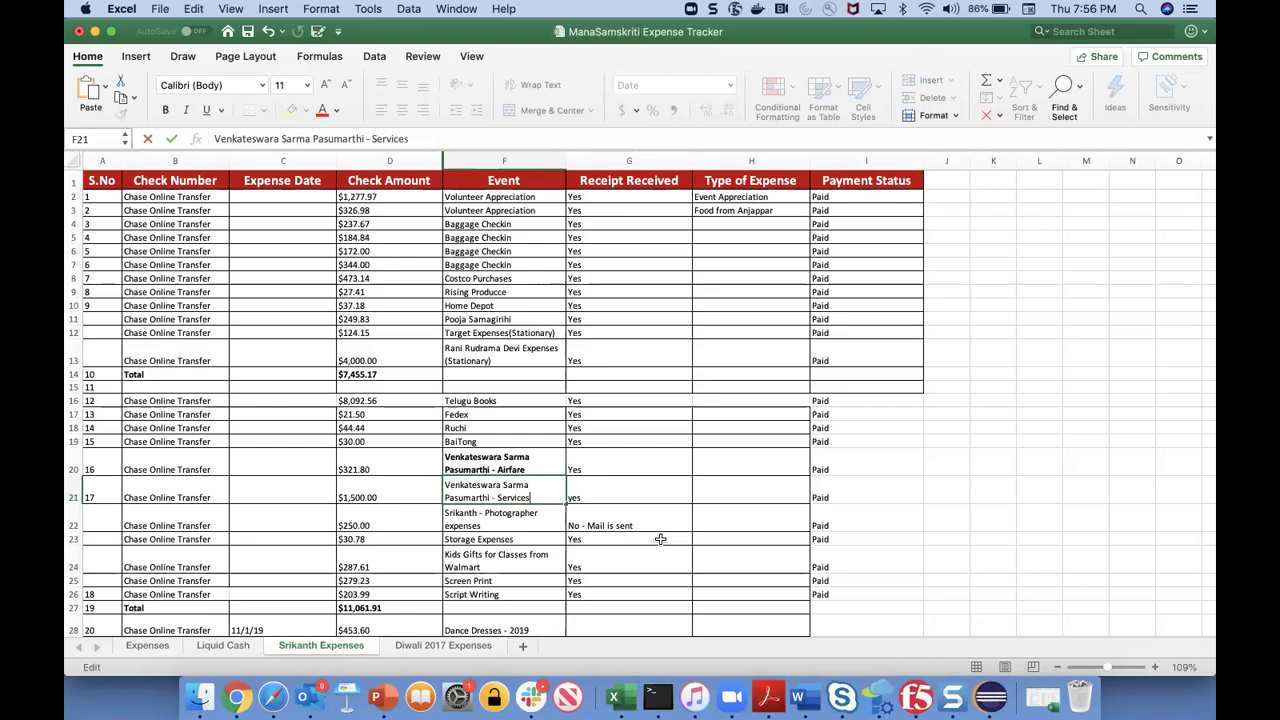
key(Tab)
key(Left)
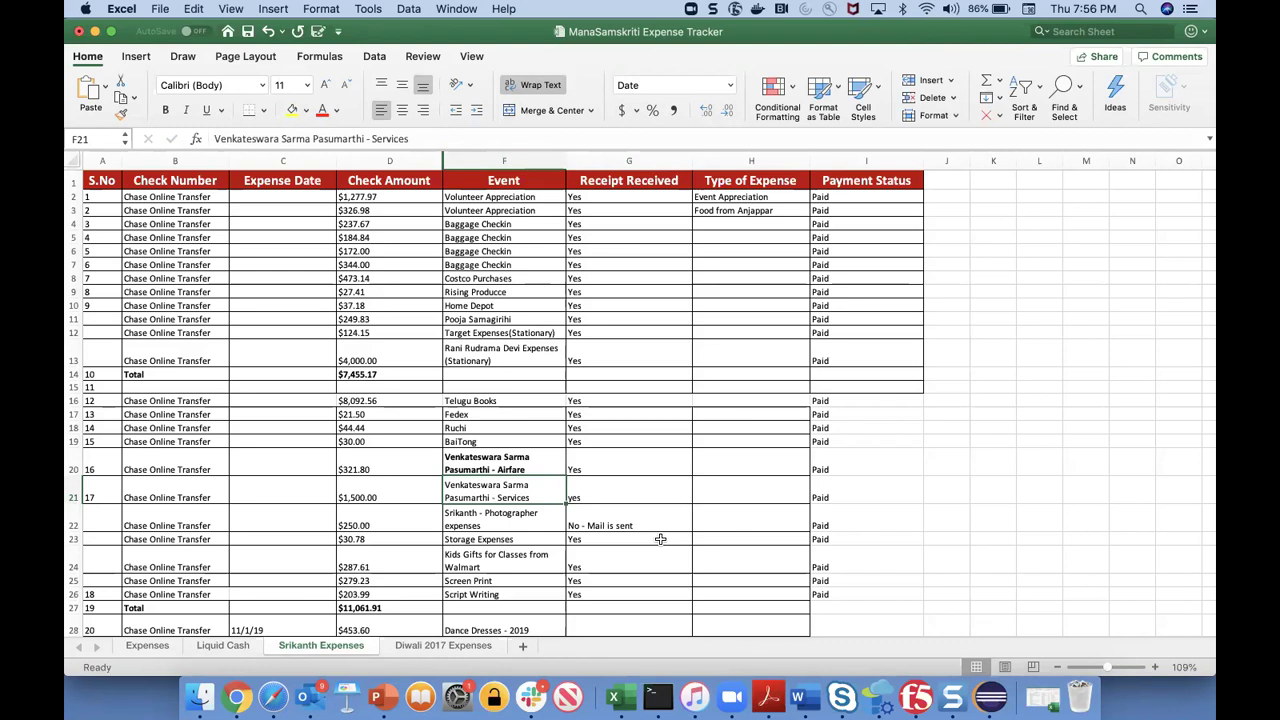
- Change F22 from 'Photographer expenses' to 'Photographer service'
double_click(493, 521)
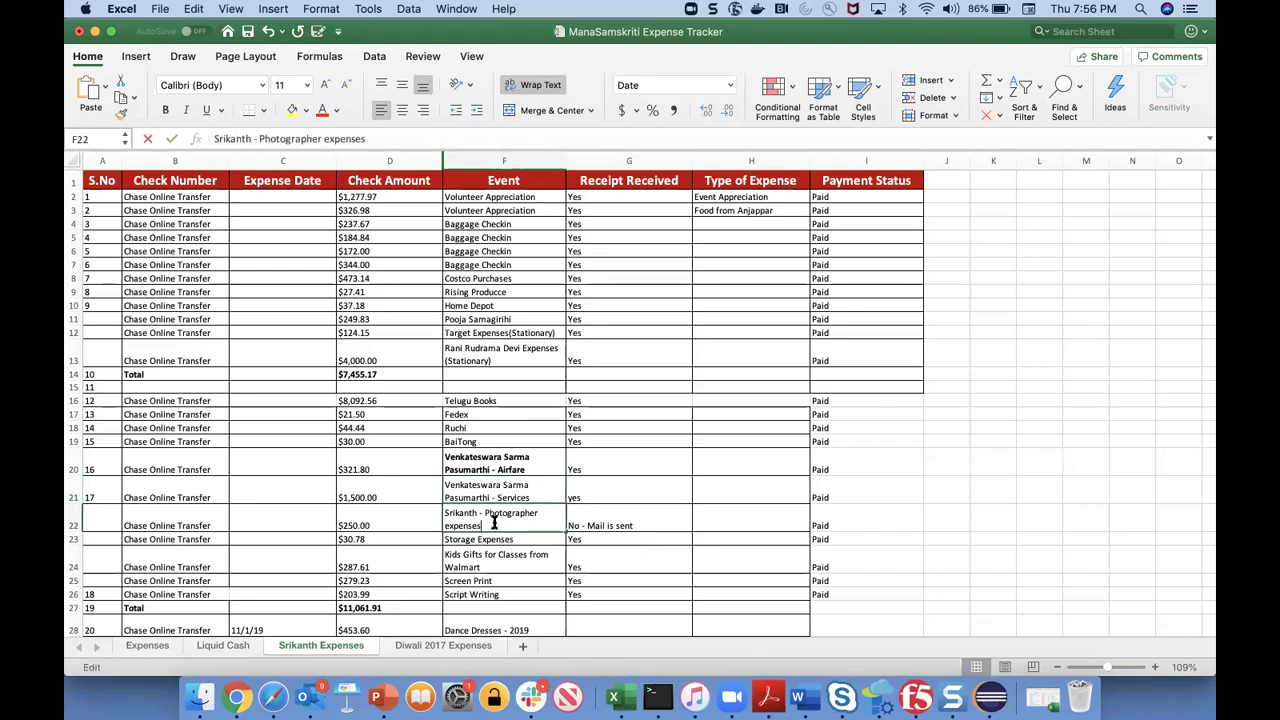
key(BackSpace)
key(BackSpace)
key(BackSpace)
key(BackSpace)
key(BackSpace)
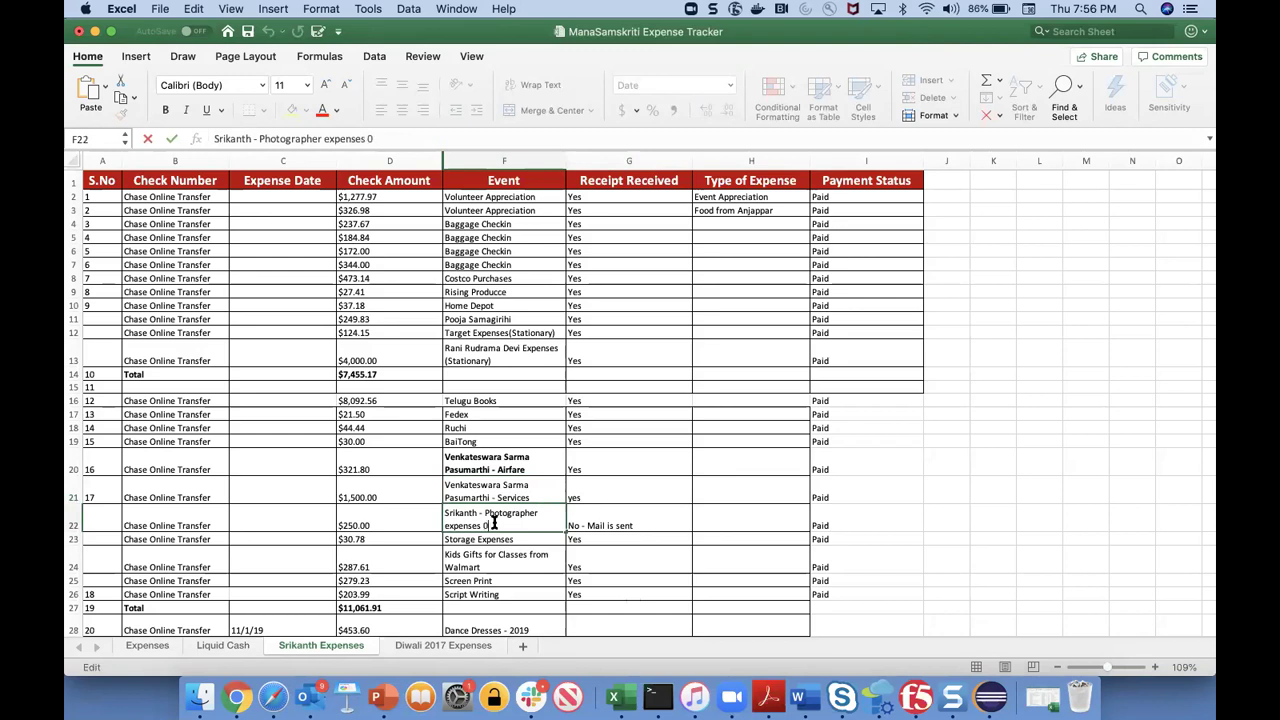
key(BackSpace)
key(BackSpace)
key(BackSpace)
text(service)
key(Tab)
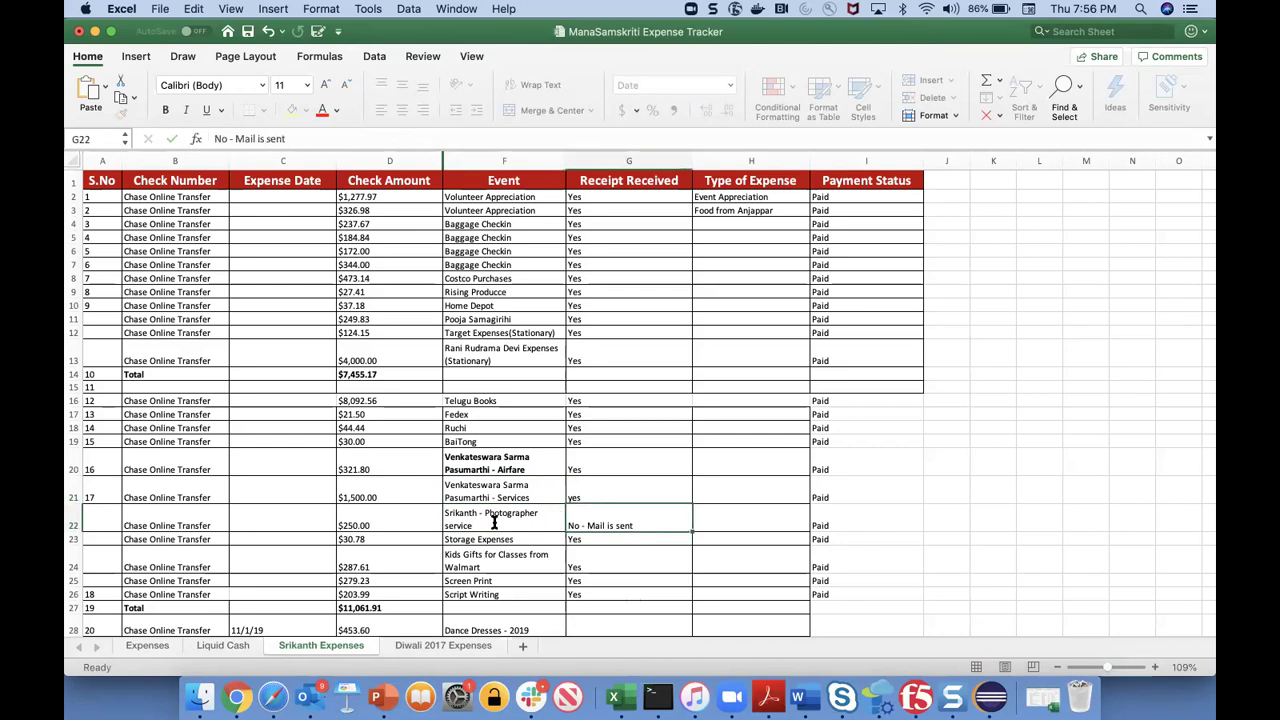
key(ctrl+Page_Up)
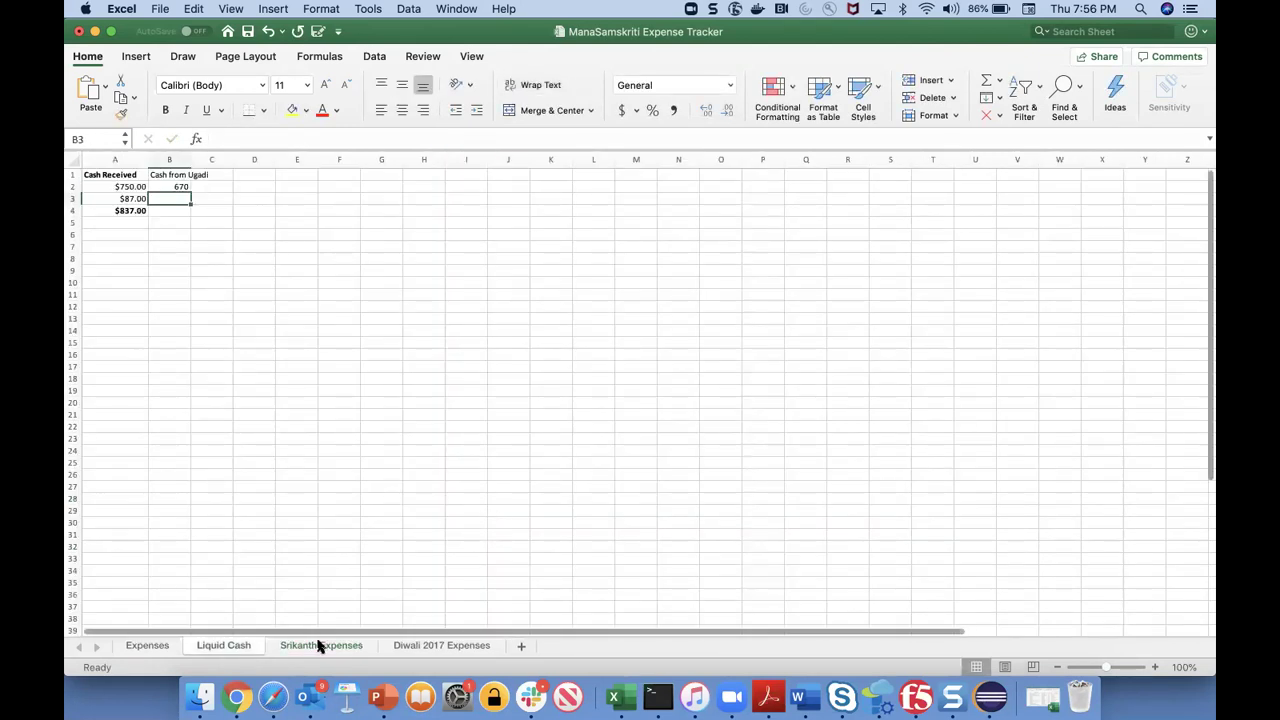
- On the Srikanth Expenses sheet, review event entries F22 through F25 and back to F19
click(320, 645)
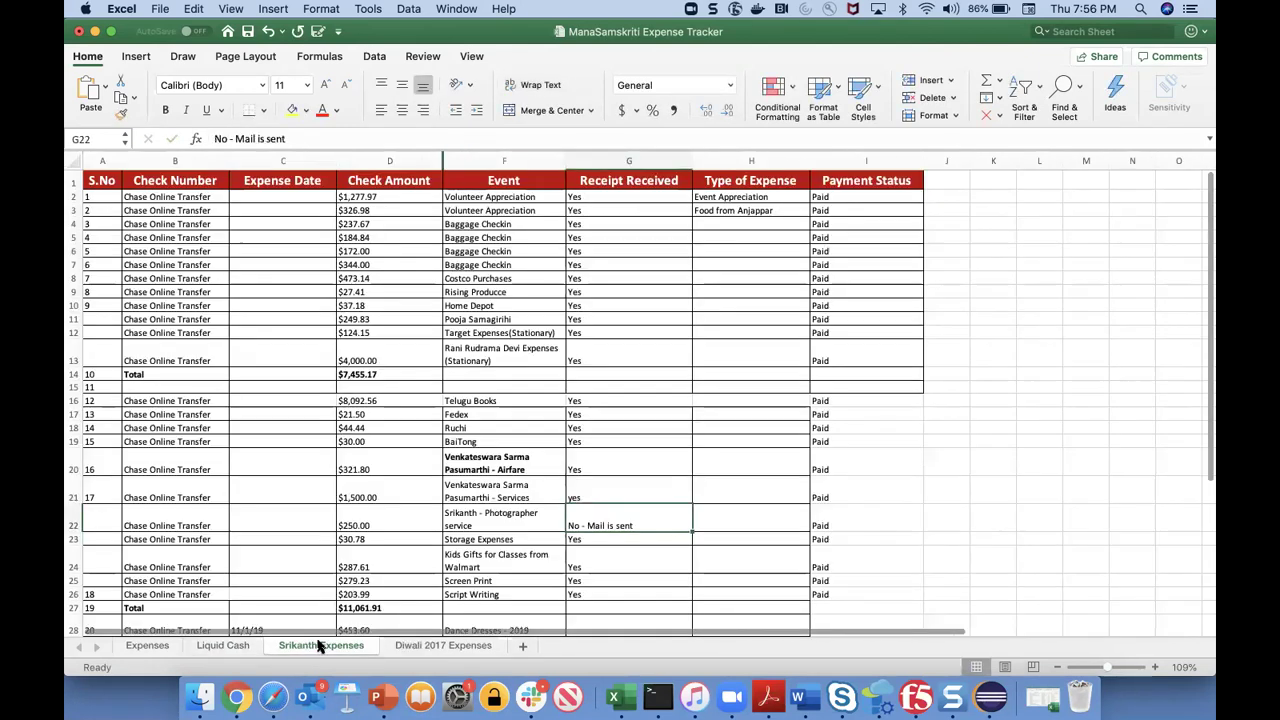
click(524, 517)
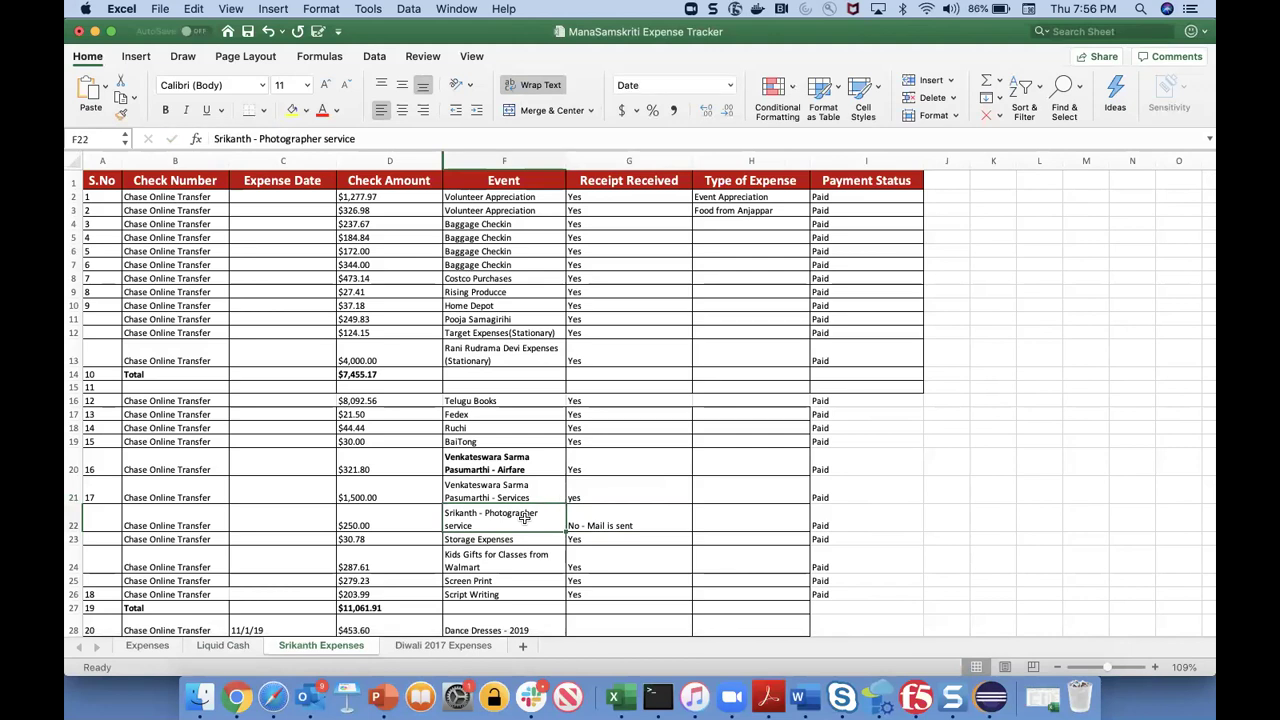
key(Down)
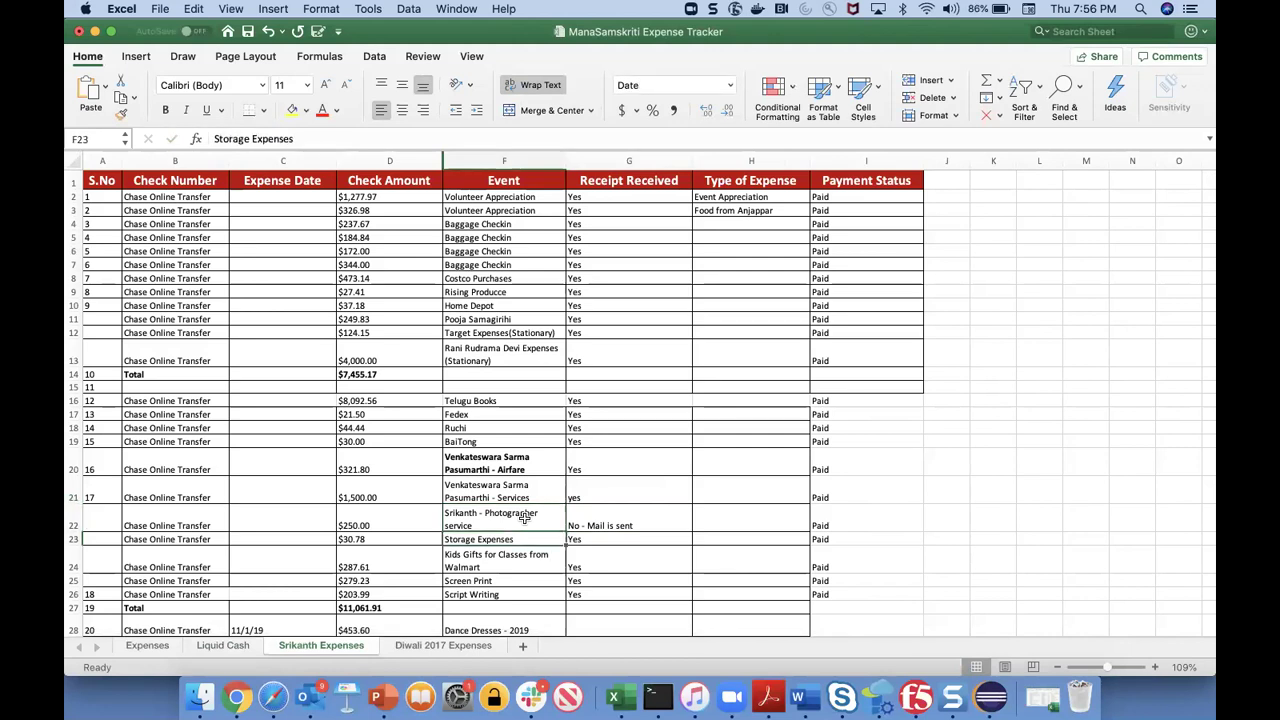
key(Down)
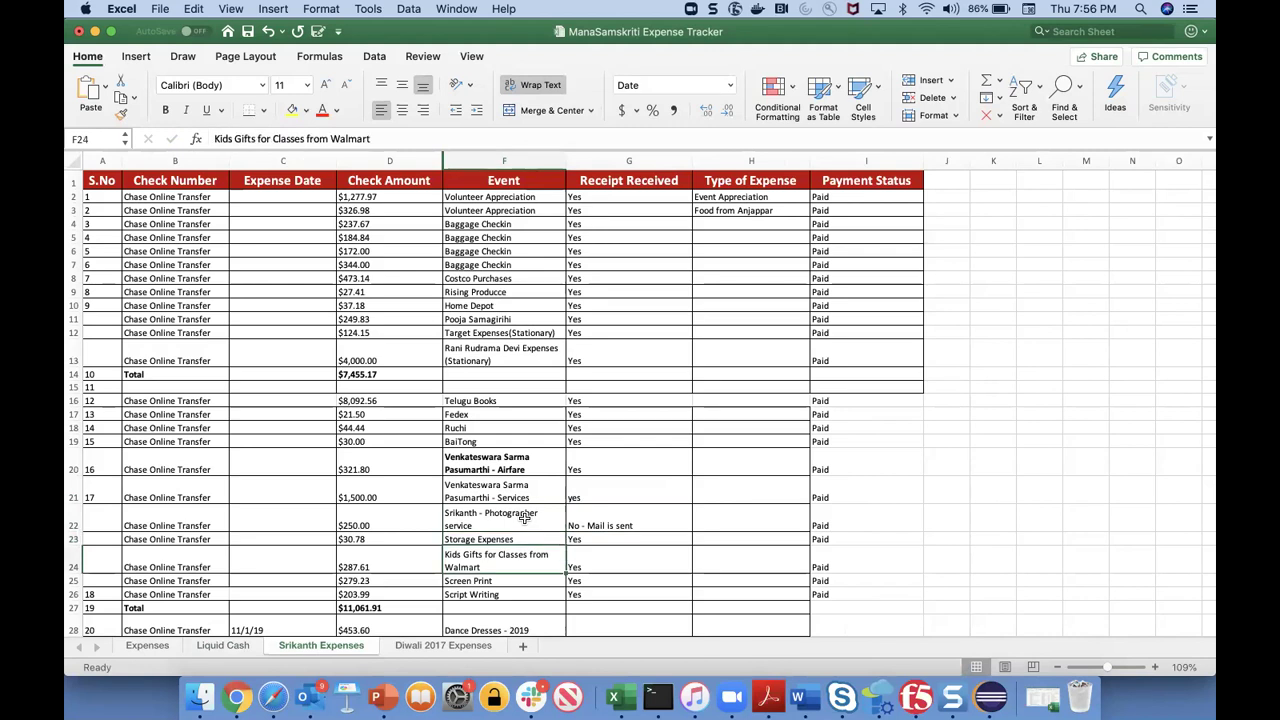
key(Down)
key(Up)
key(Up)
key(Up)
key(Up)
key(Up)
key(Up)
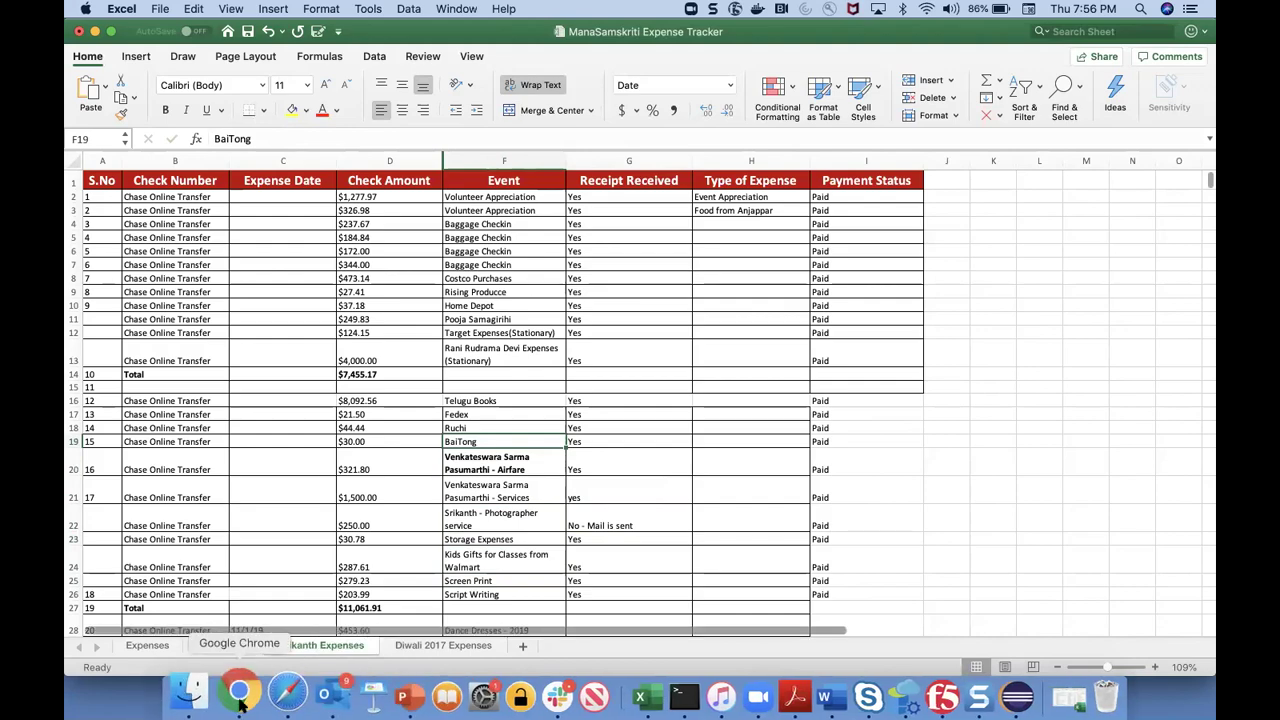
click(237, 697)
- Scroll through the Mana-Chase For Review table of 69 transactions
scroll(646, 522, down, 10)
scroll(646, 522, down, 3)
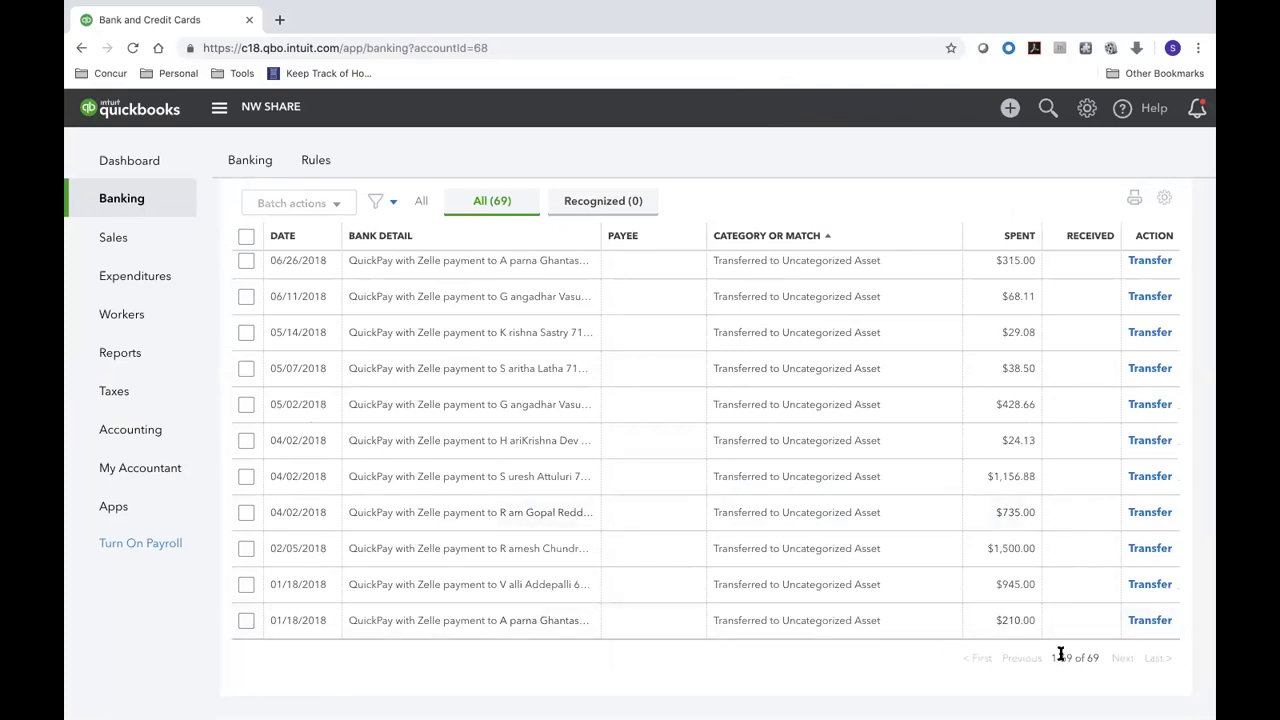
scroll(758, 470, up, 20)
scroll(758, 470, up, 20)
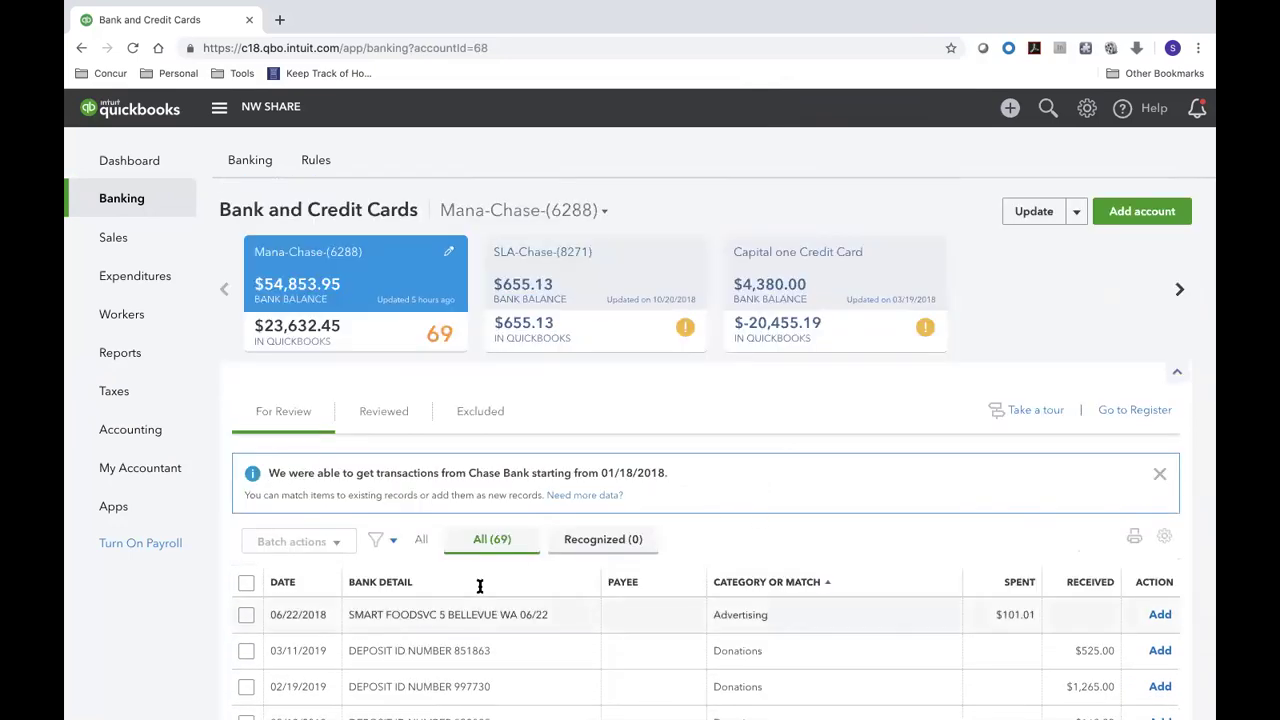
- Reverse the CATEGORY OR MATCH sort, bringing Uncategorized Asset Zelle payments first
scroll(477, 620, down, 10)
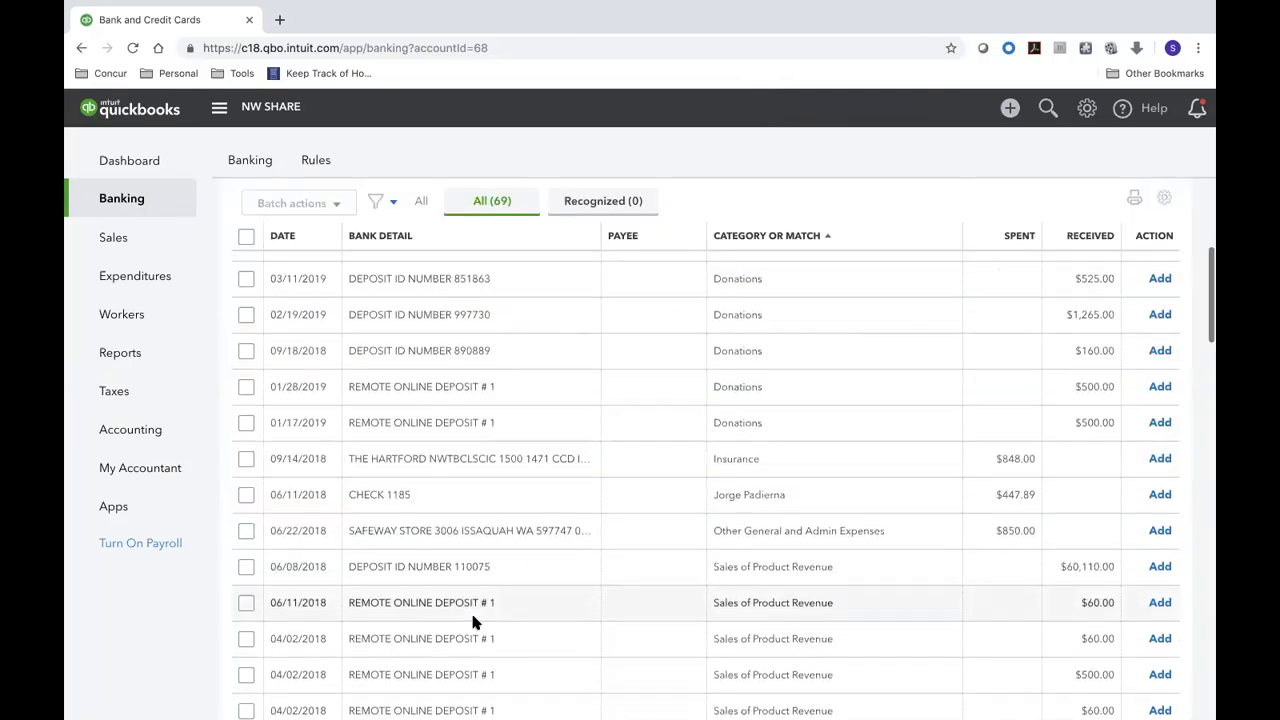
scroll(475, 622, up, 10)
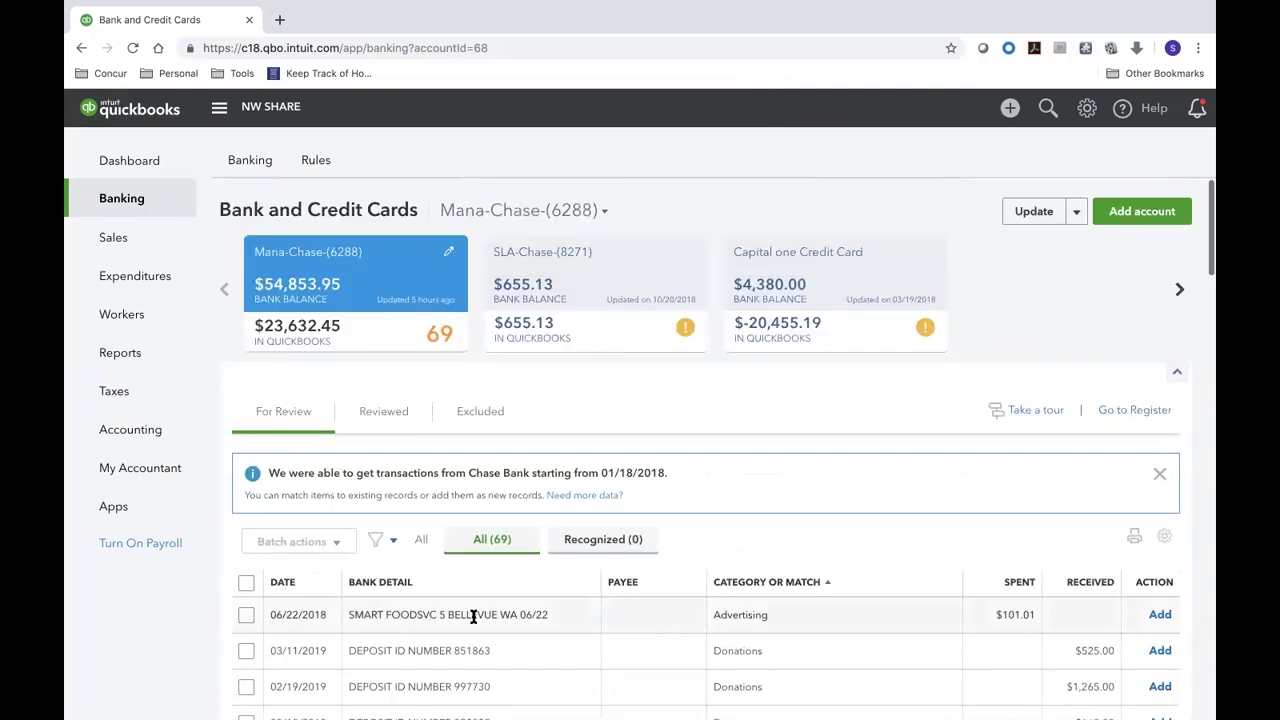
click(822, 583)
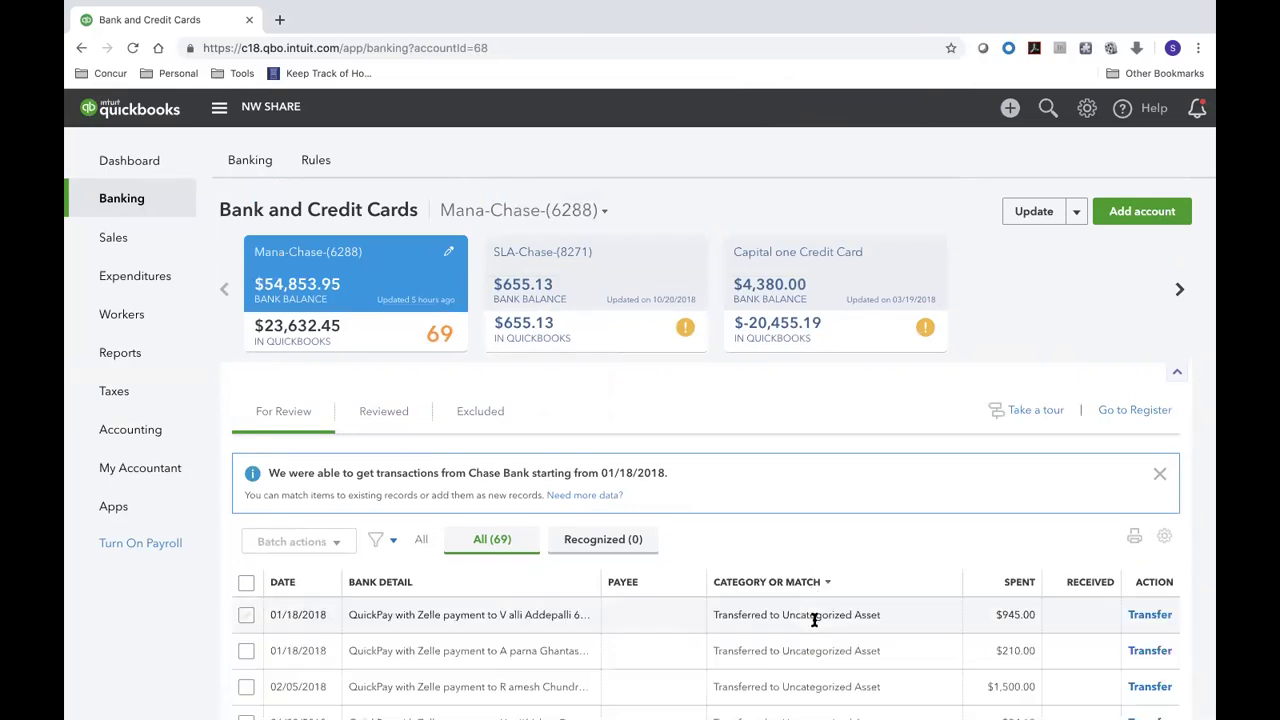
scroll(815, 620, down, 10)
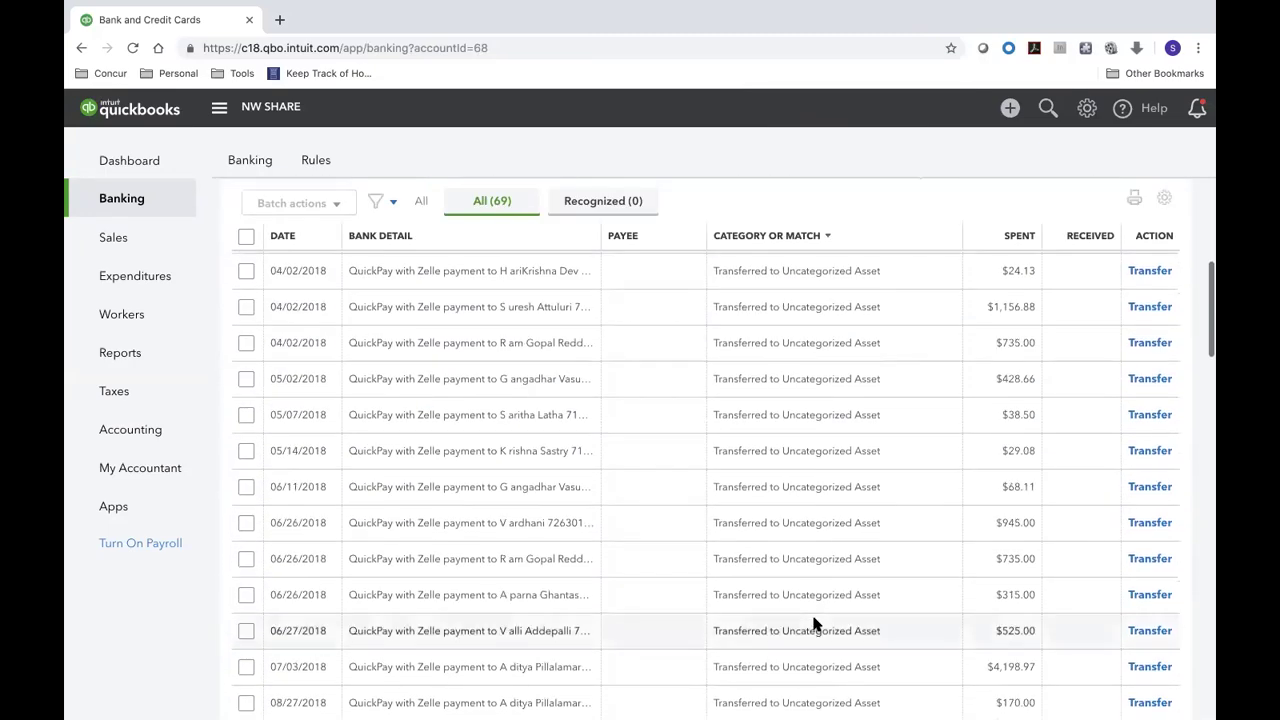
scroll(900, 570, up, 8)
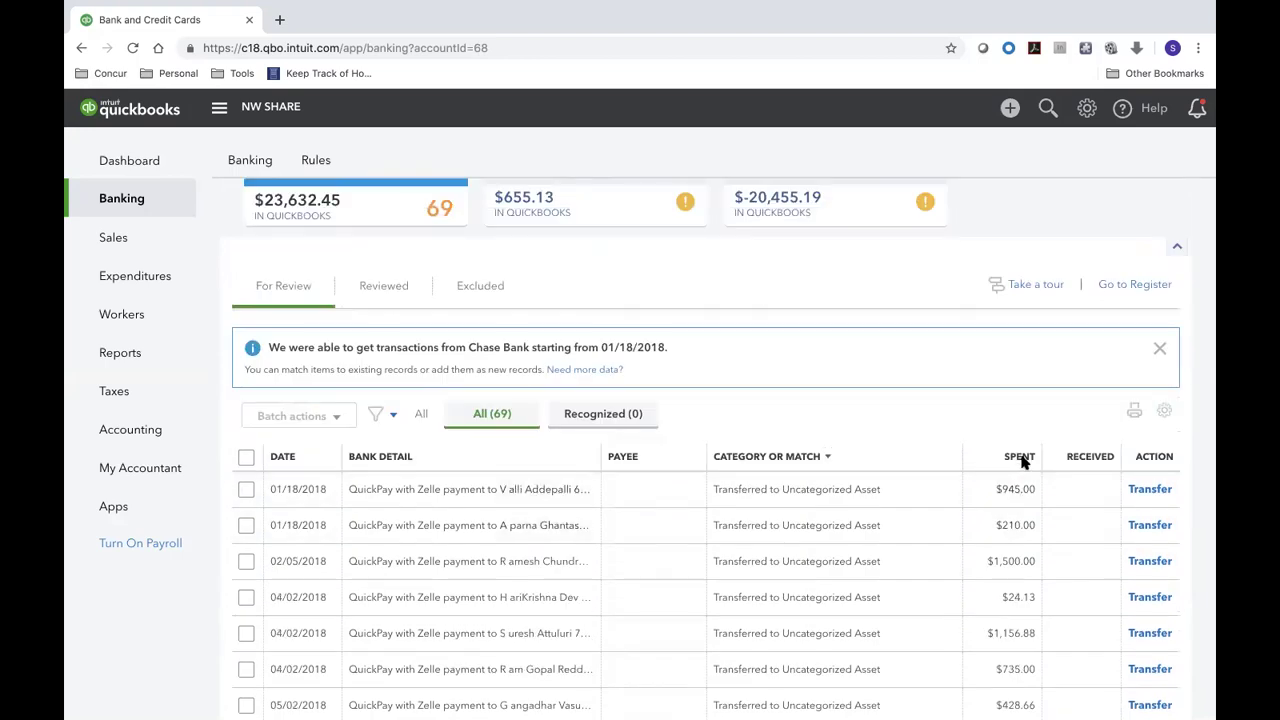
- Sort For Review by SPENT descending, led by the $7,968.35 Uncategorized Expenditure transfer
click(1020, 457)
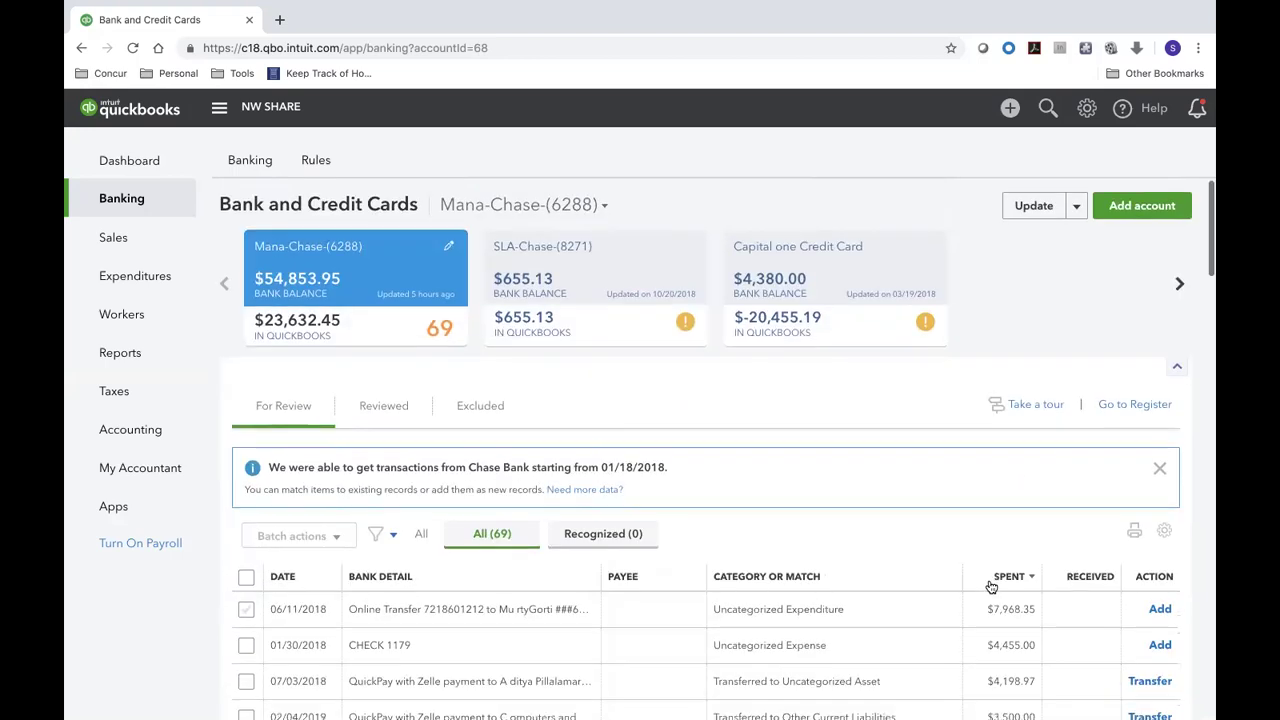
scroll(990, 586, down, 3)
scroll(990, 581, down, 2)
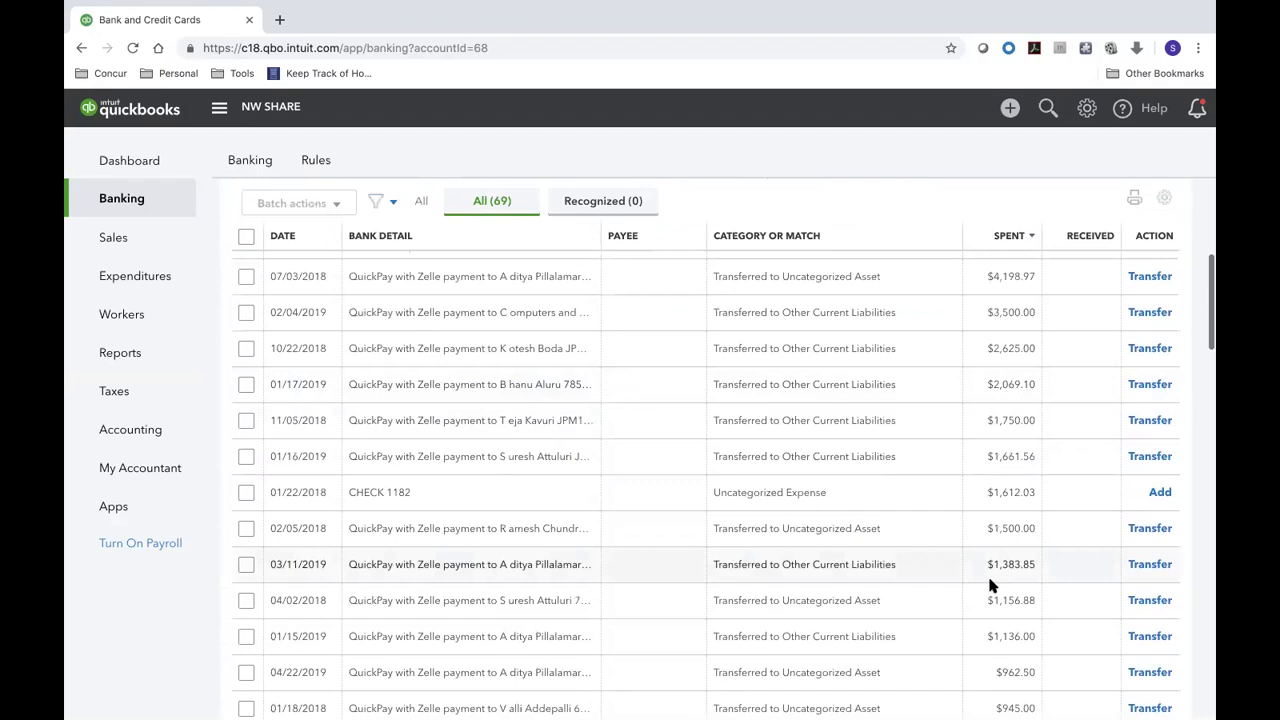
scroll(940, 585, up, 5)
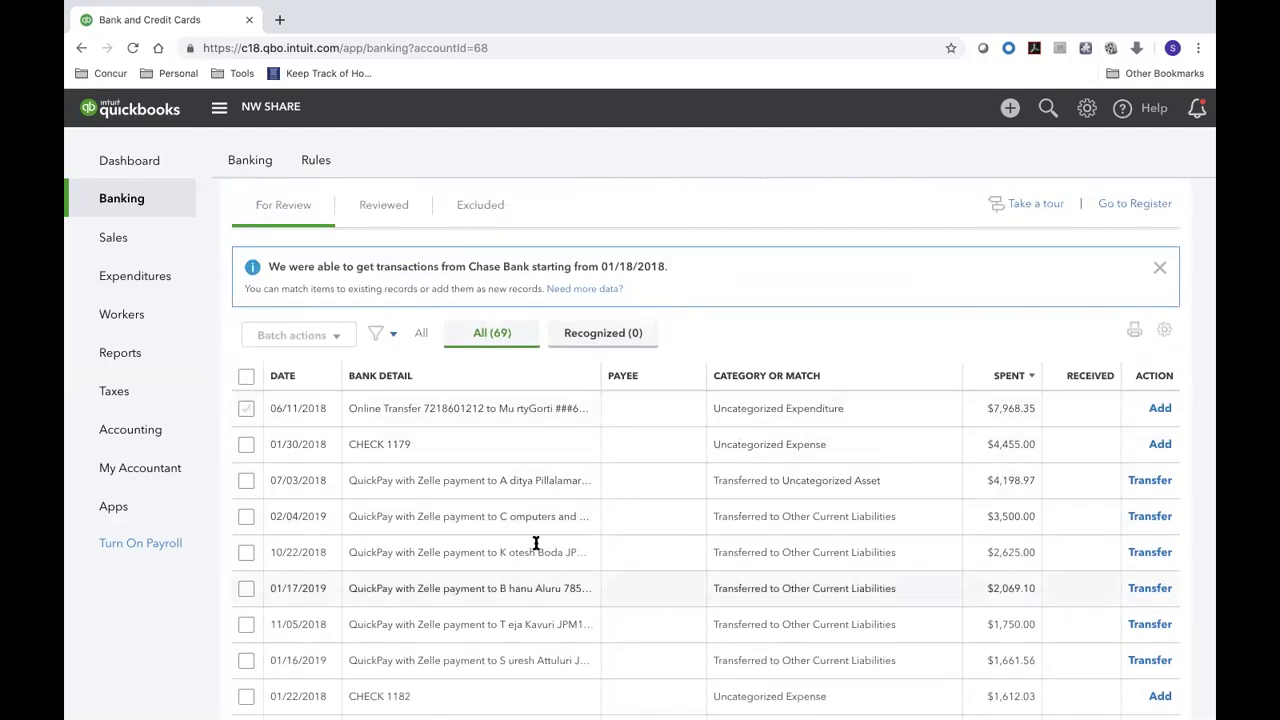
scroll(575, 545, up, 2)
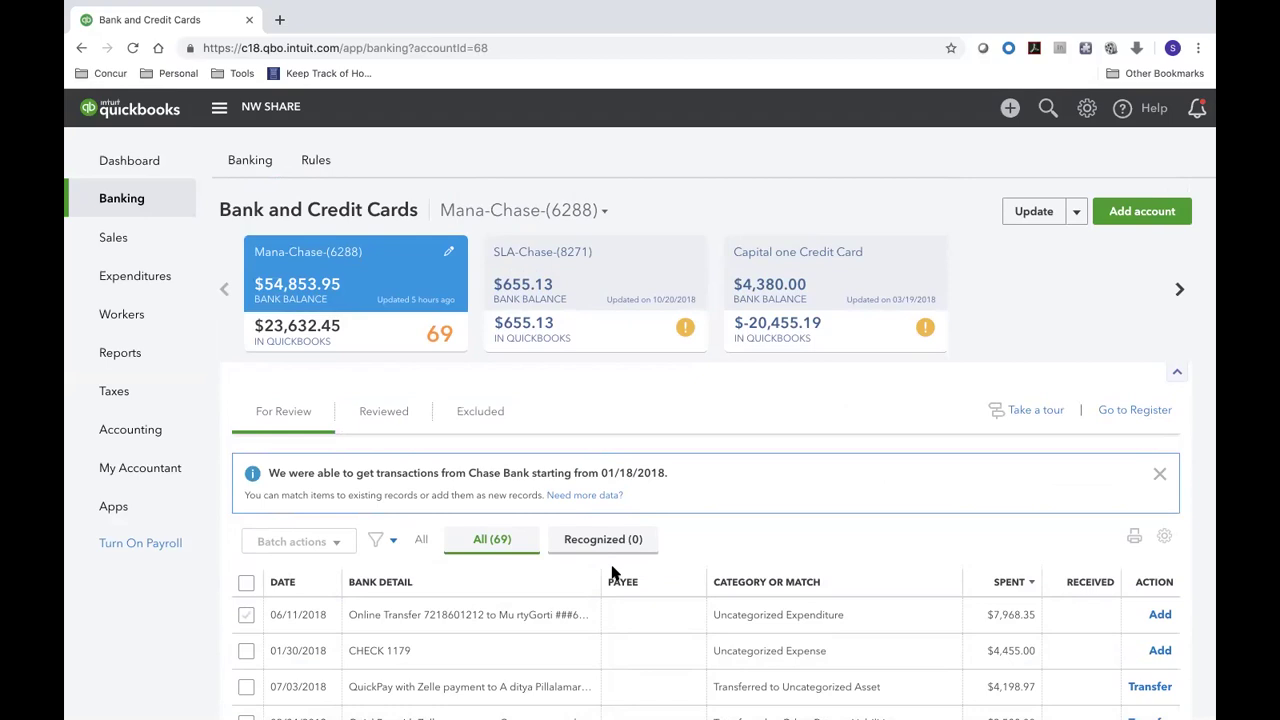
- Scroll down through the amount-sorted transactions and back toward the top
scroll(614, 572, down, 3)
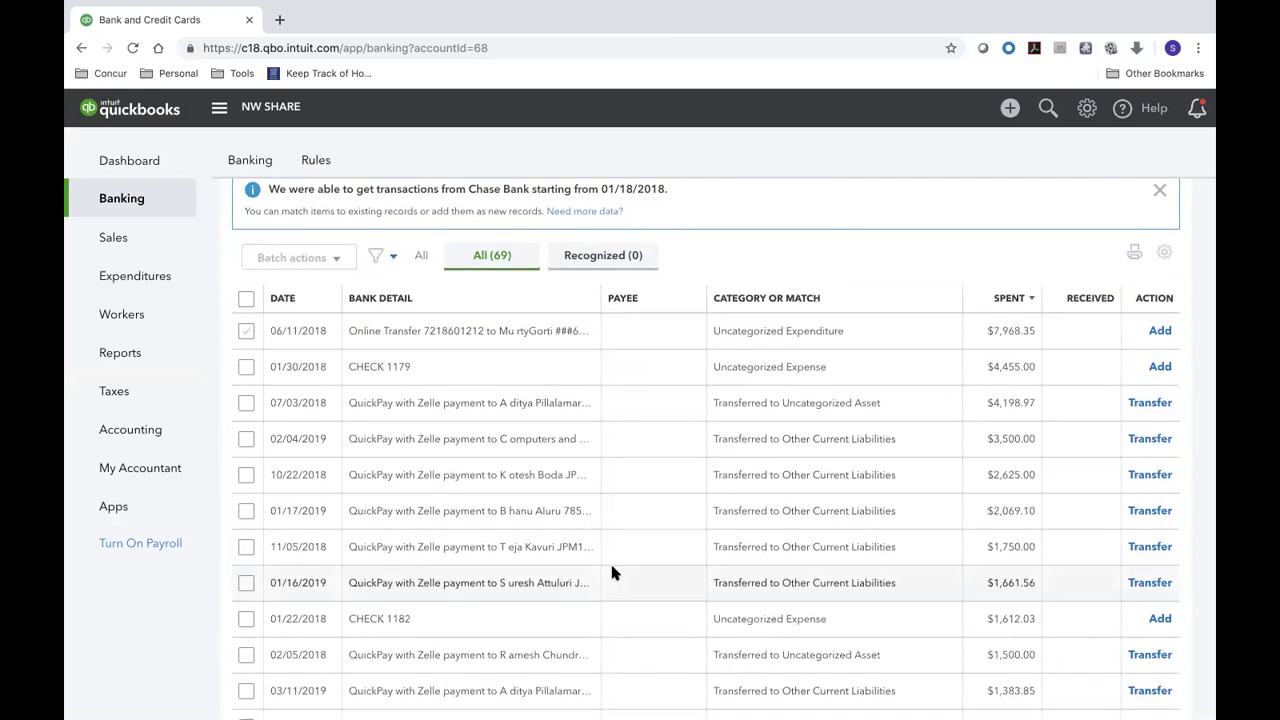
scroll(614, 572, down, 10)
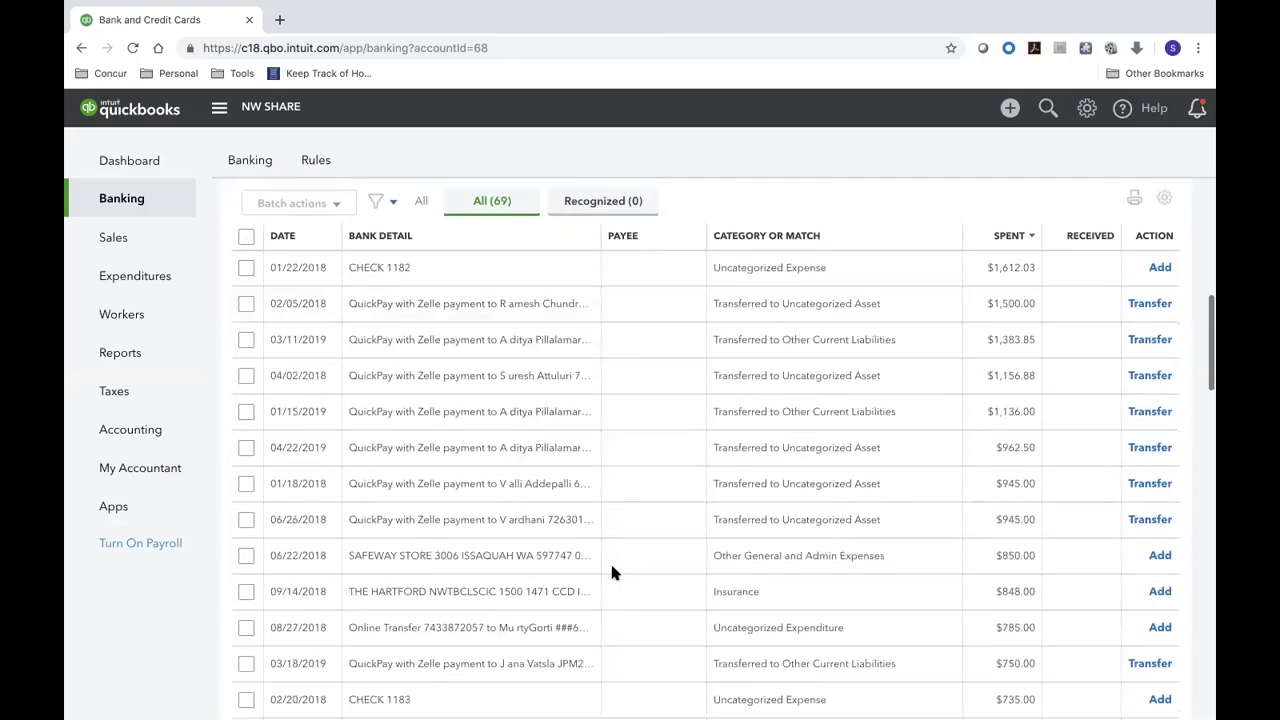
scroll(614, 572, down, 12)
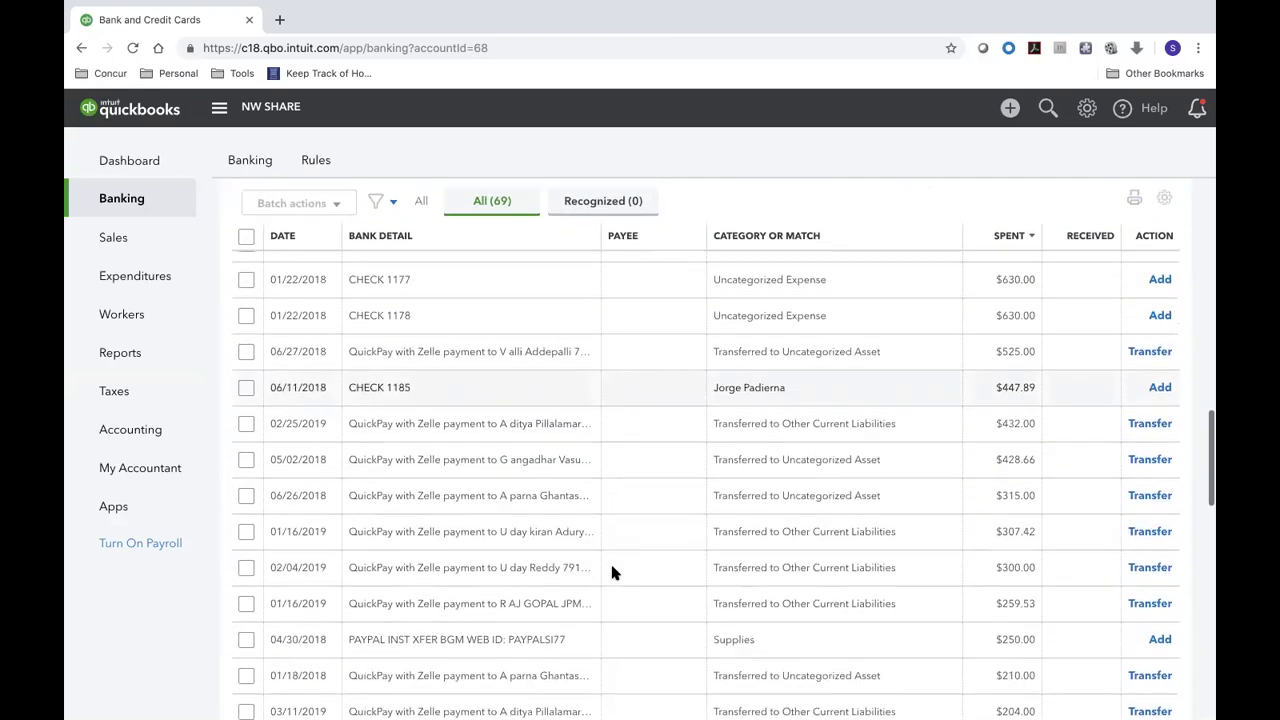
scroll(614, 572, down, 12)
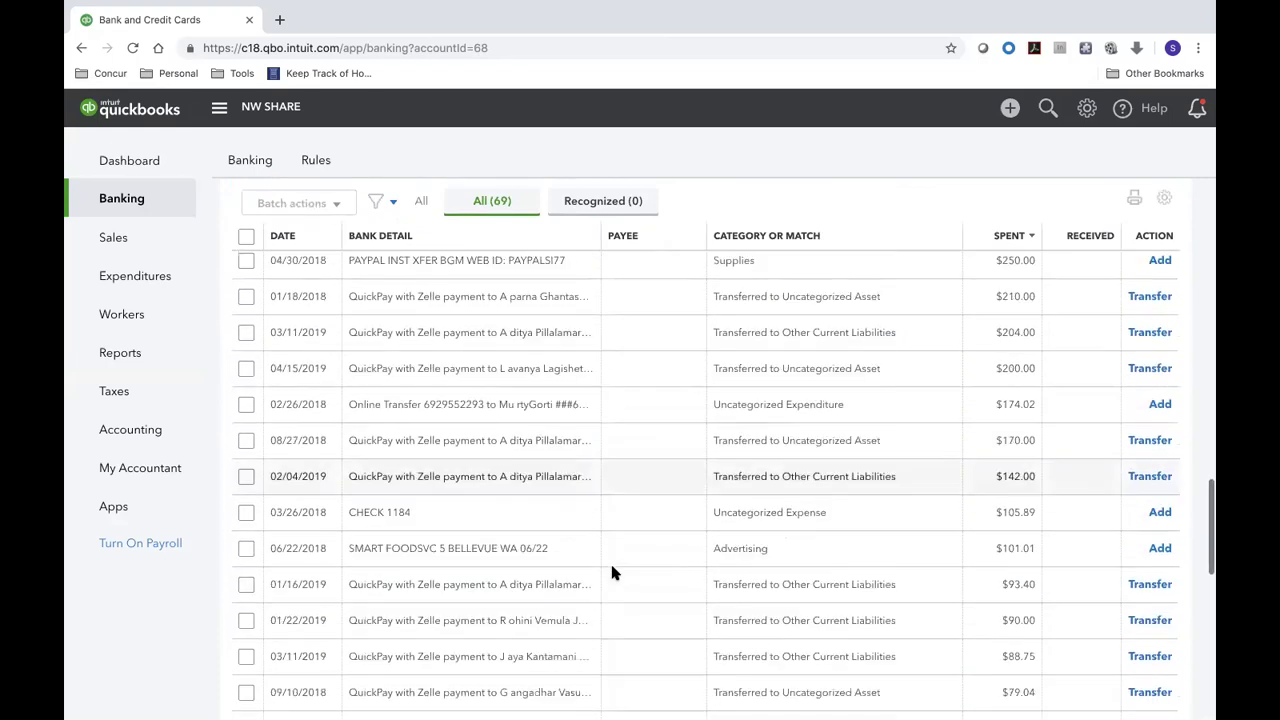
scroll(614, 572, down, 5)
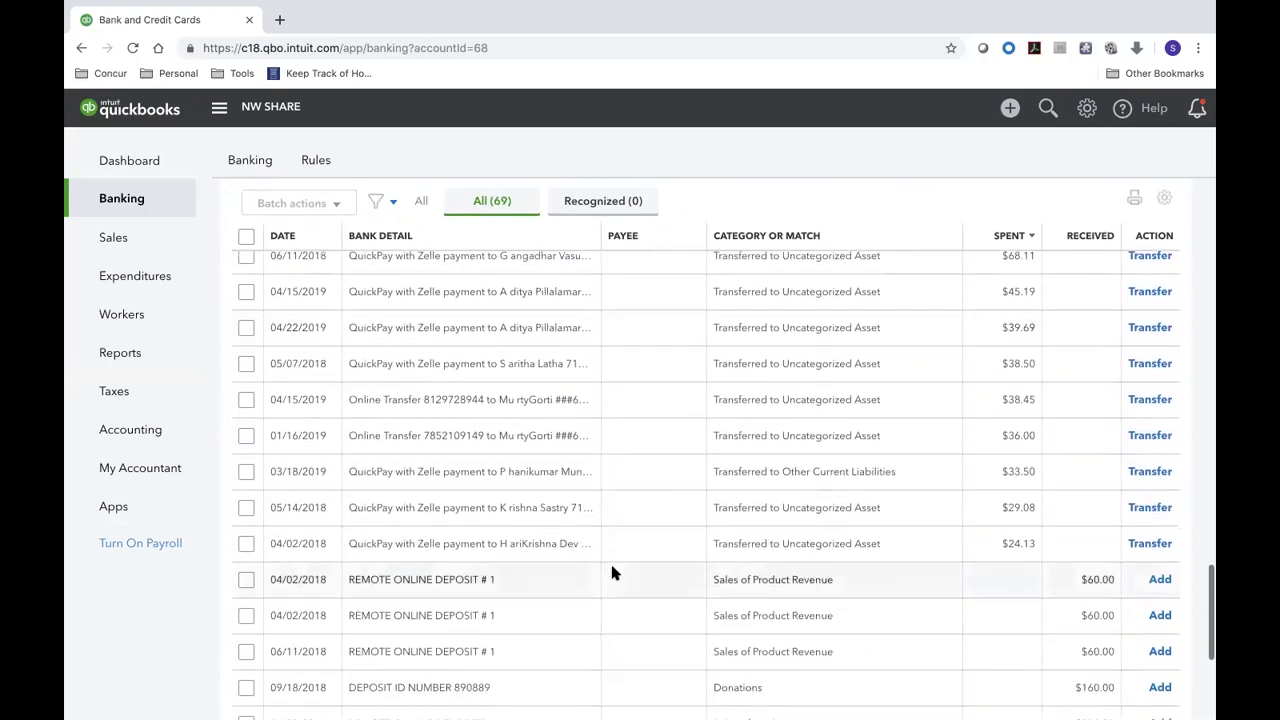
scroll(613, 572, down, 5)
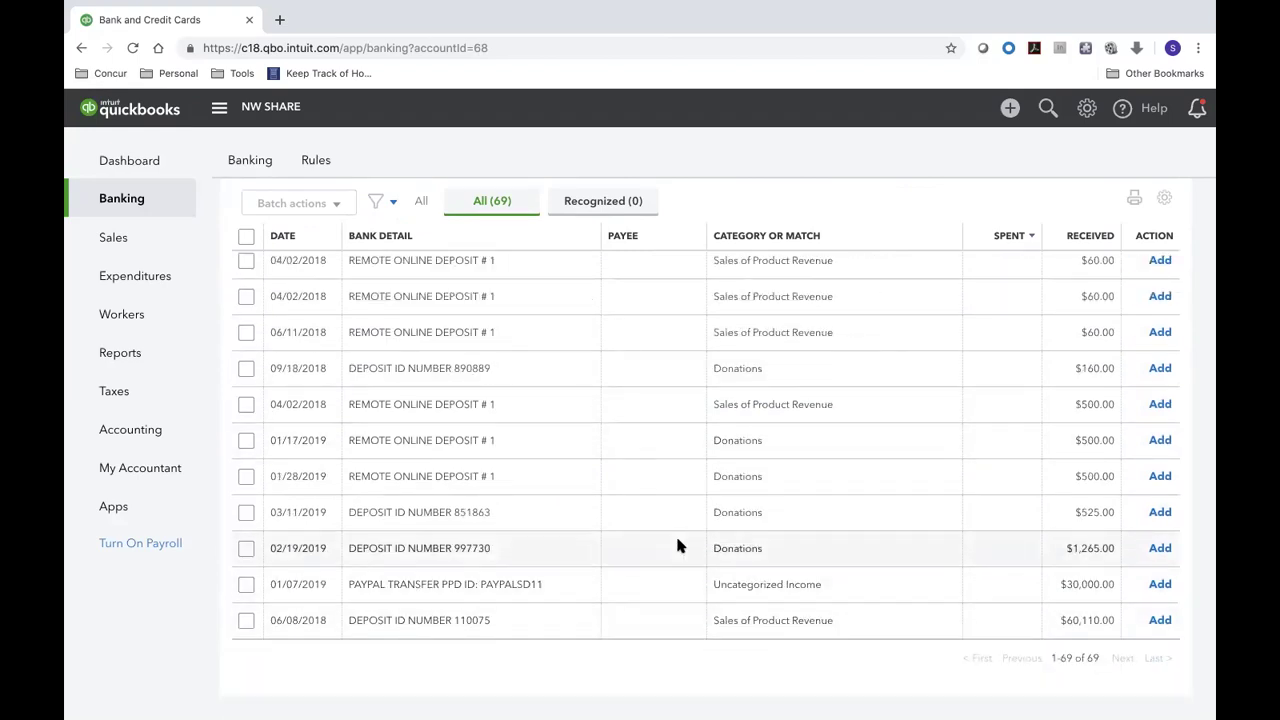
scroll(677, 545, up, 10)
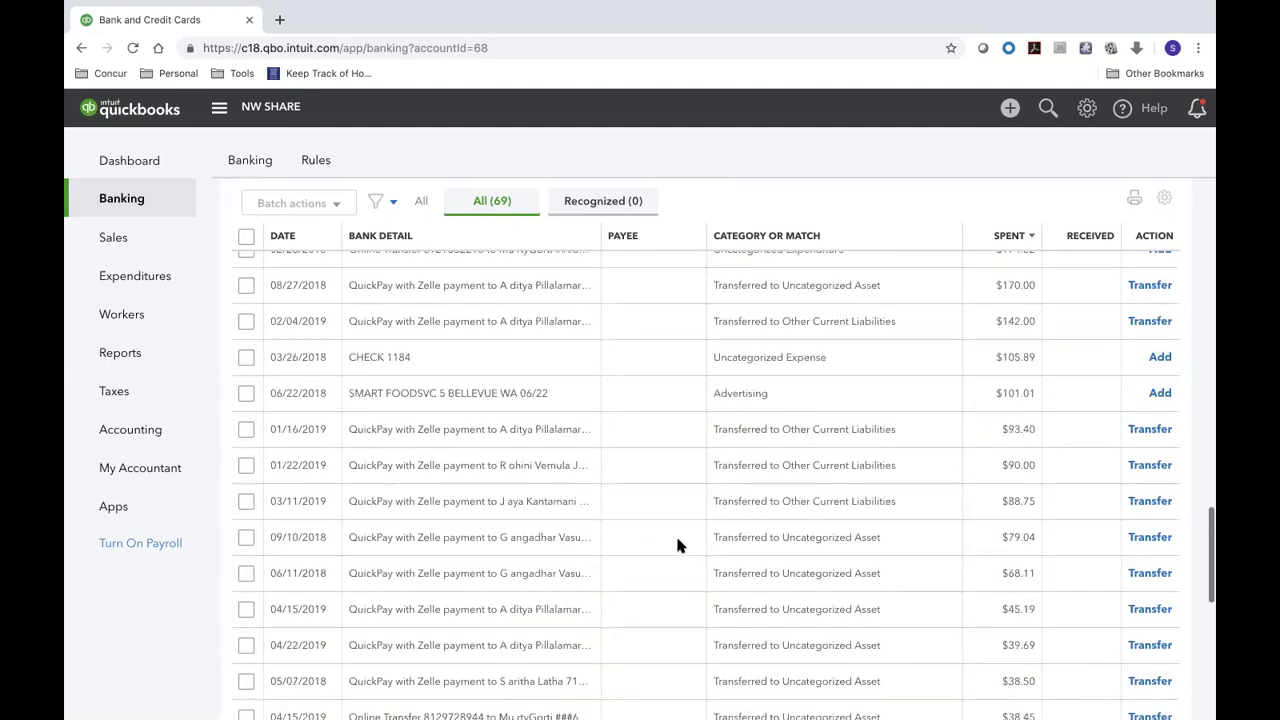
scroll(677, 545, up, 10)
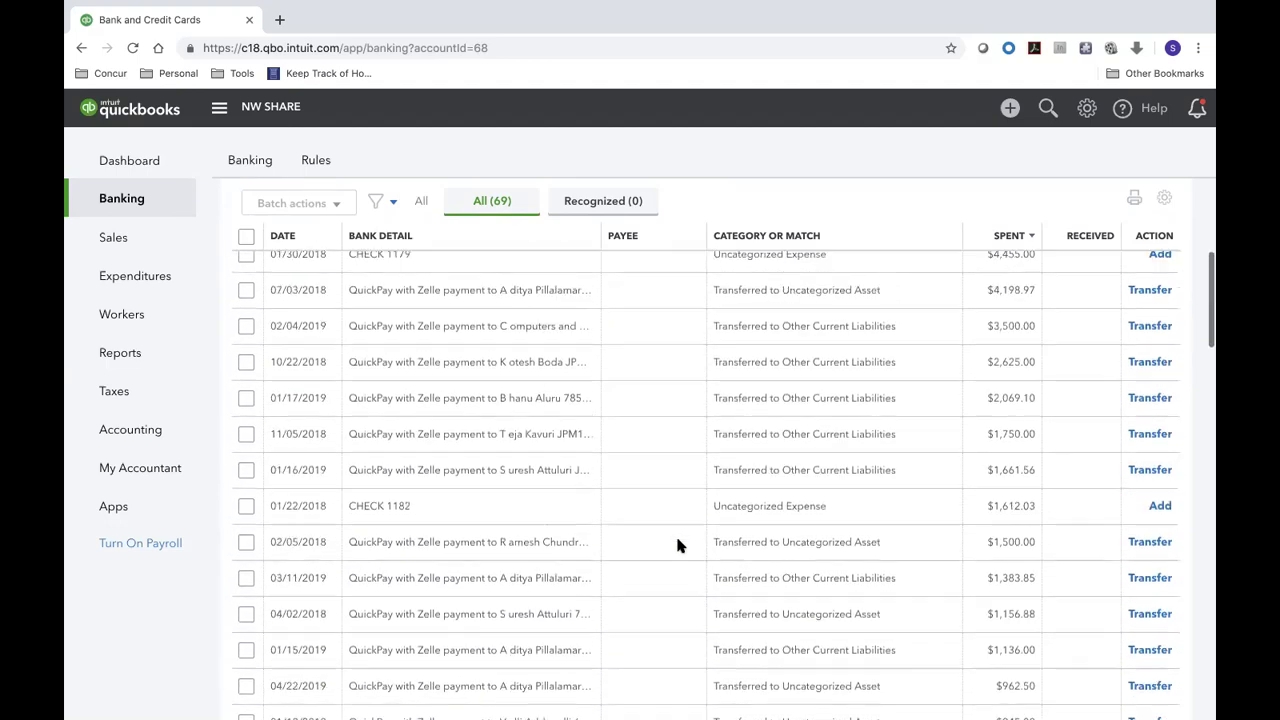
scroll(677, 545, up, 8)
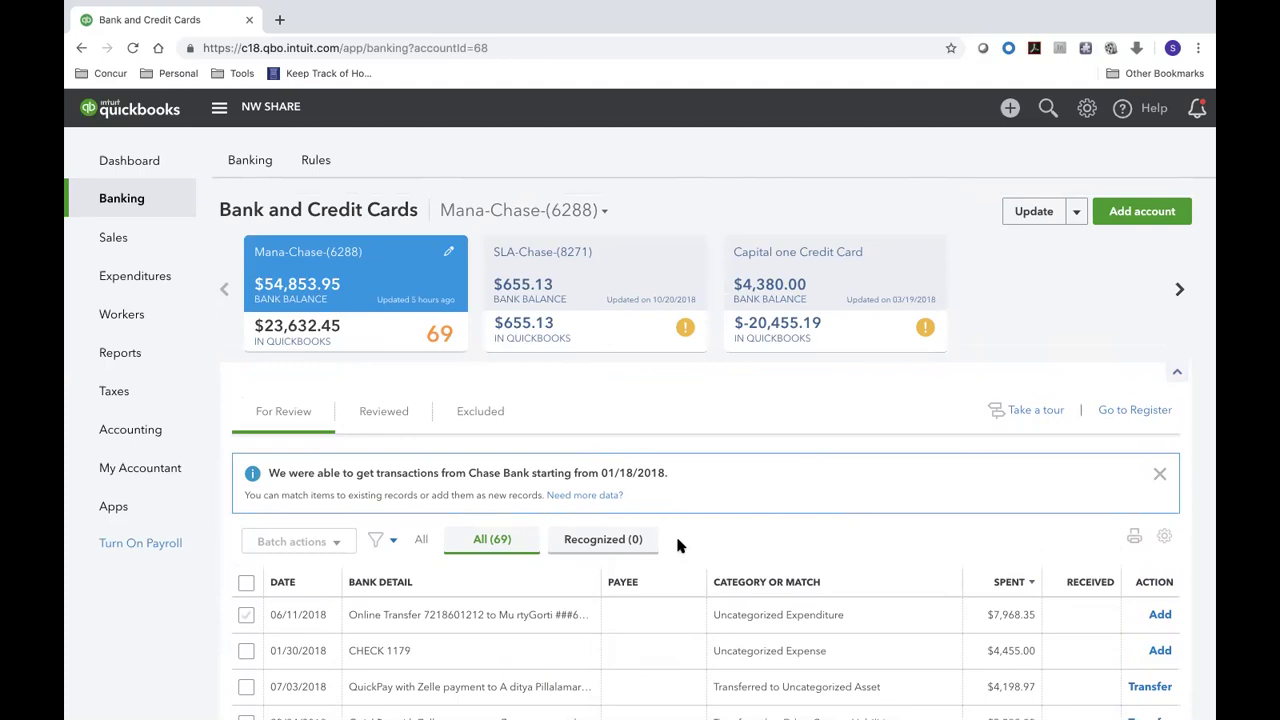
- Open the Reviewed transactions and the expense for the 01/16/2018 $11,061.91 Online Transfer
click(357, 411)
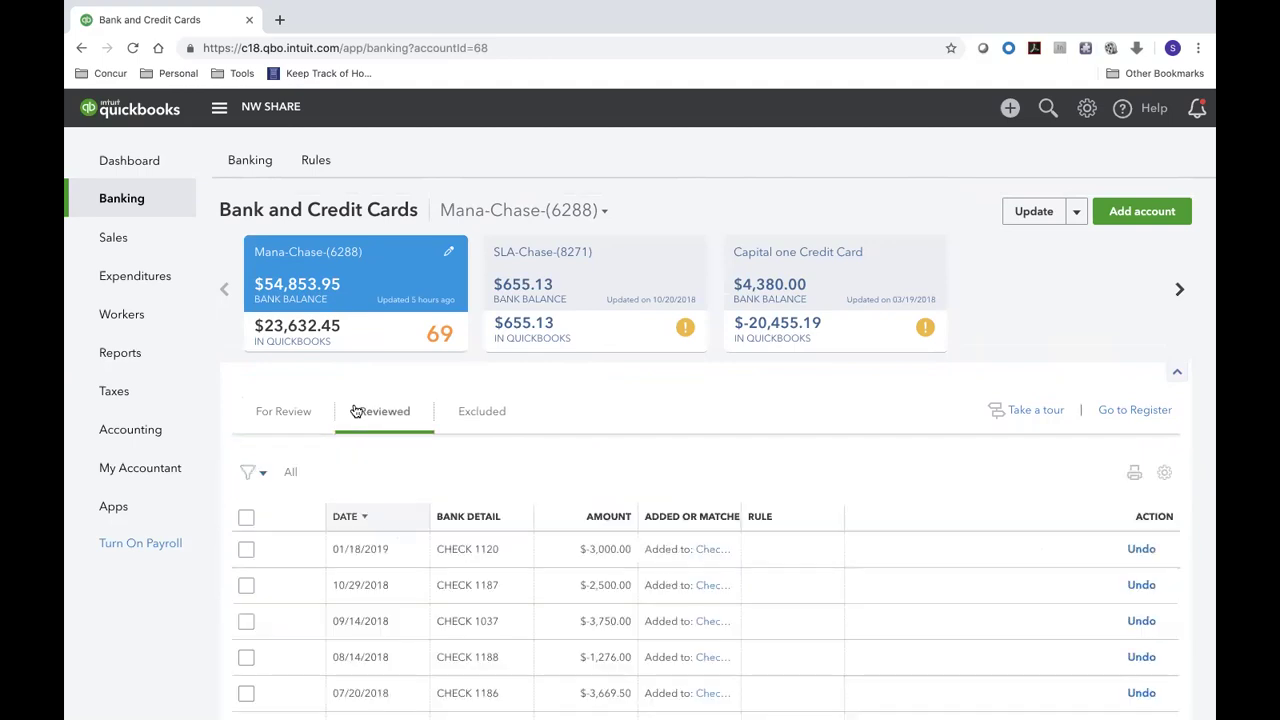
scroll(625, 610, down, 5)
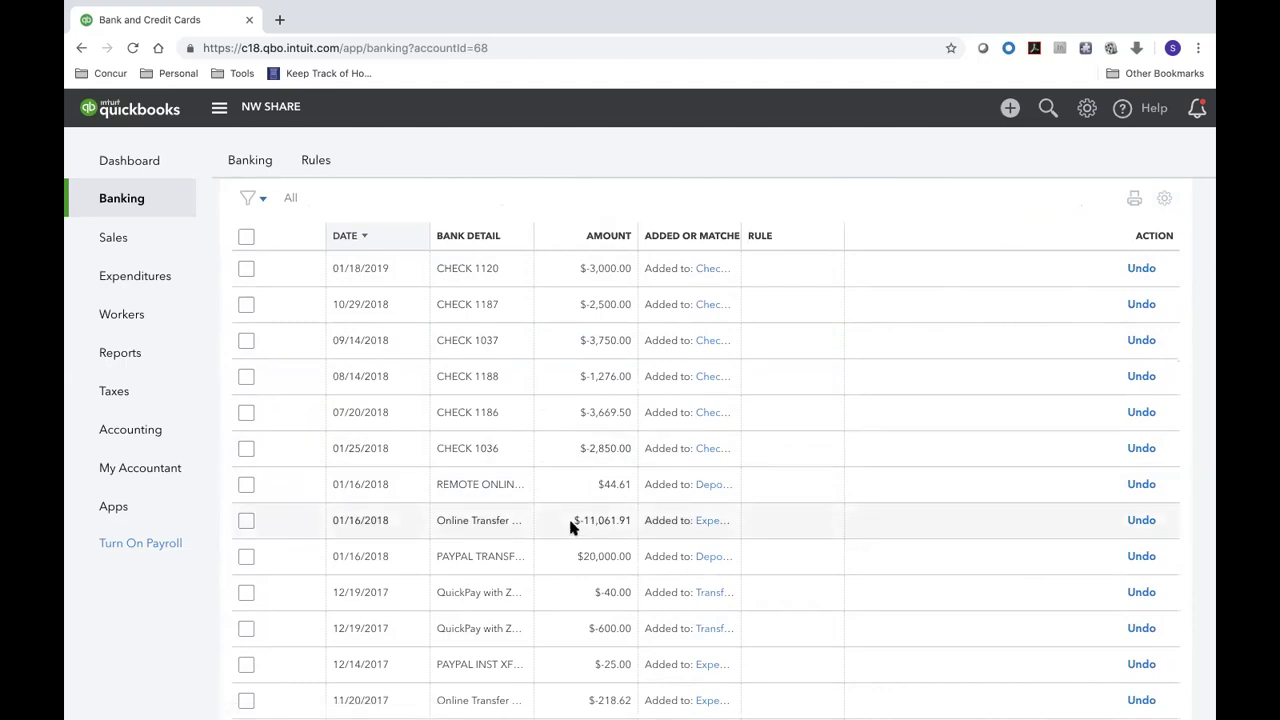
scroll(570, 528, up, 3)
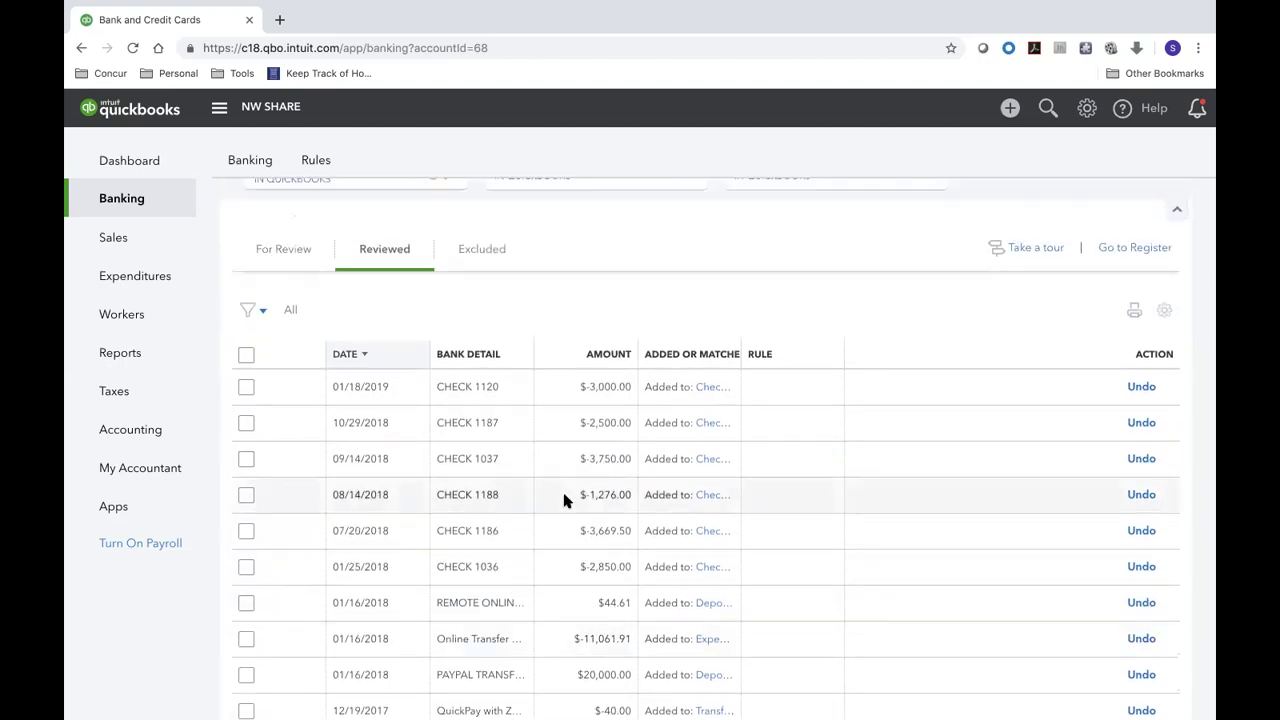
scroll(563, 497, down, 2)
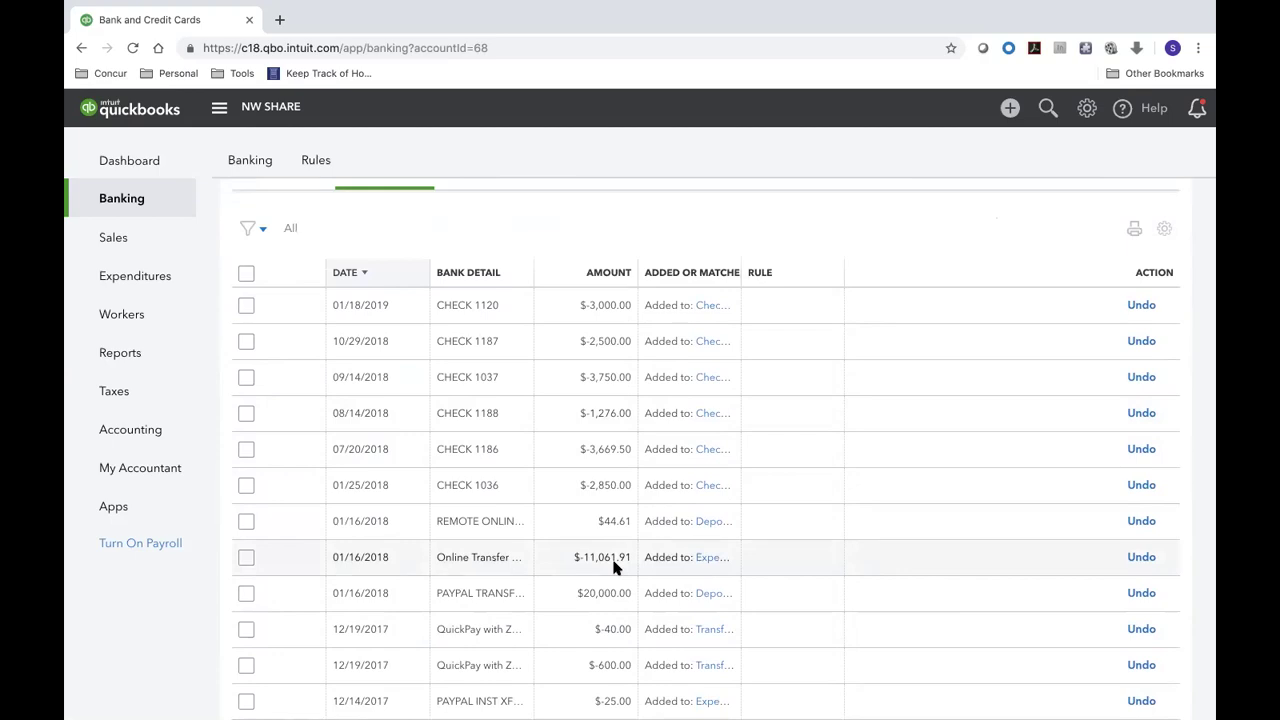
click(714, 559)
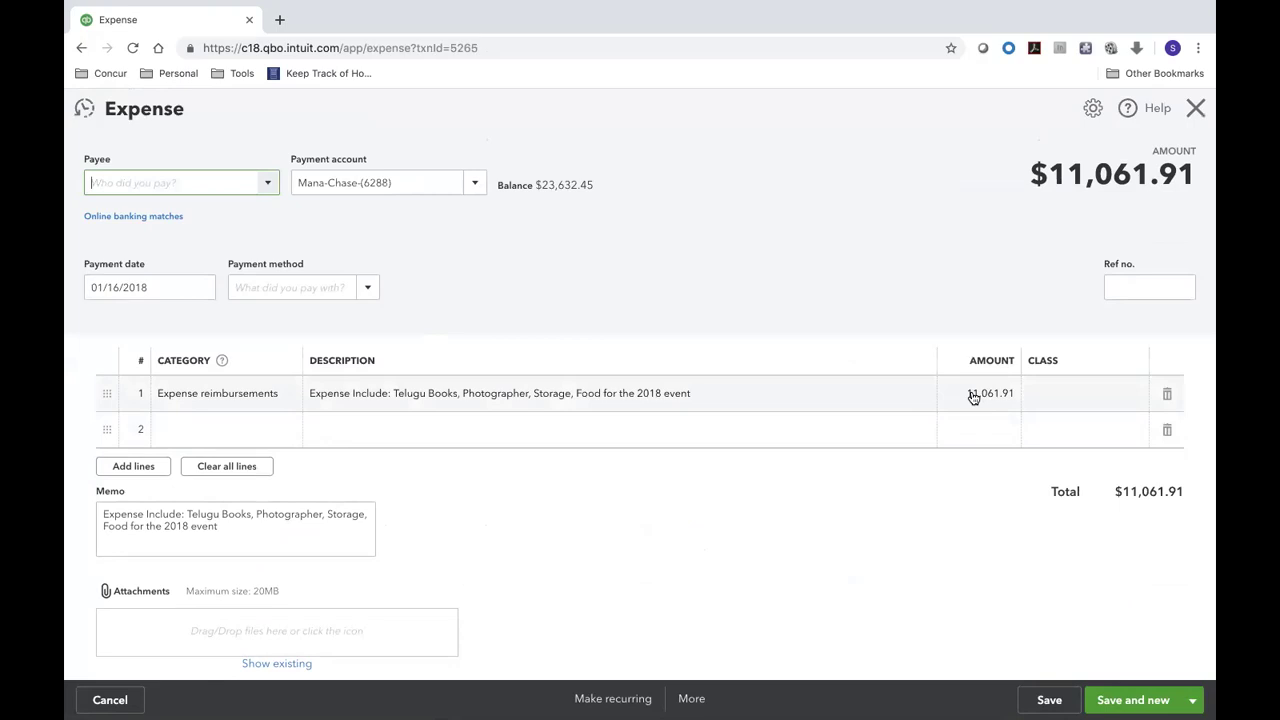
- Start split line 2 with category Textbooks and description 'Printing Telugu Books'
click(172, 432)
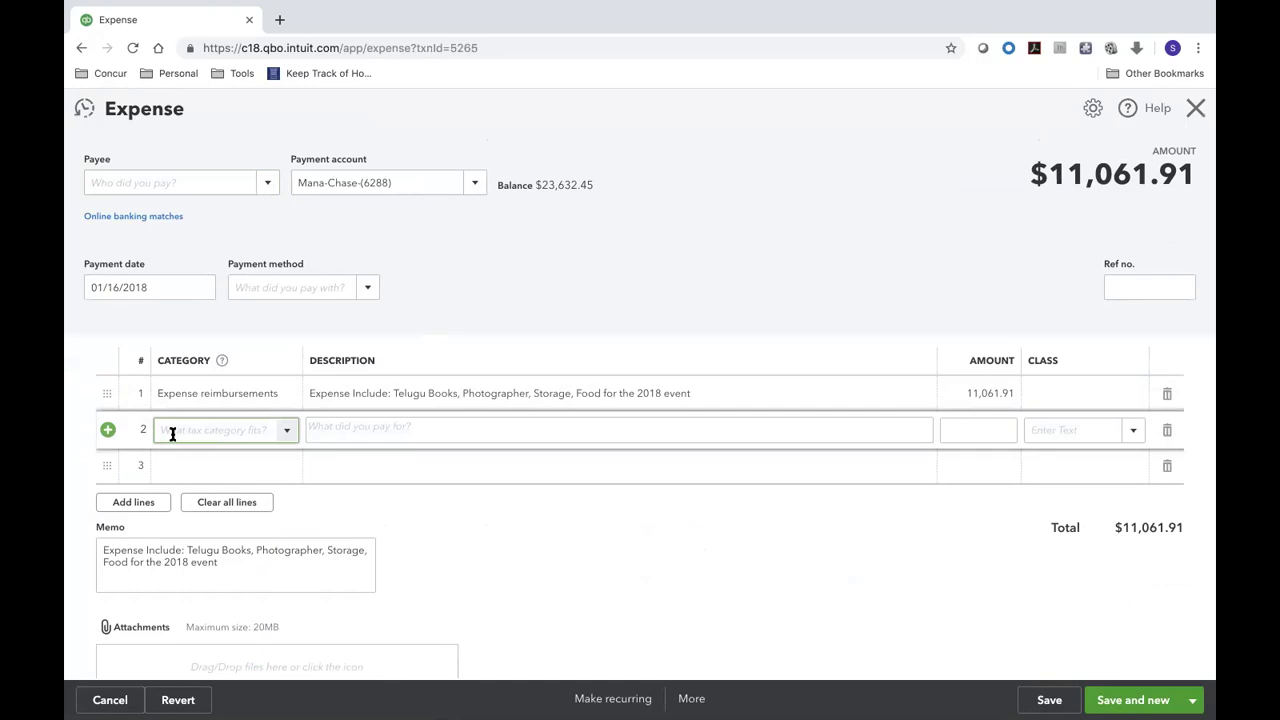
click(288, 434)
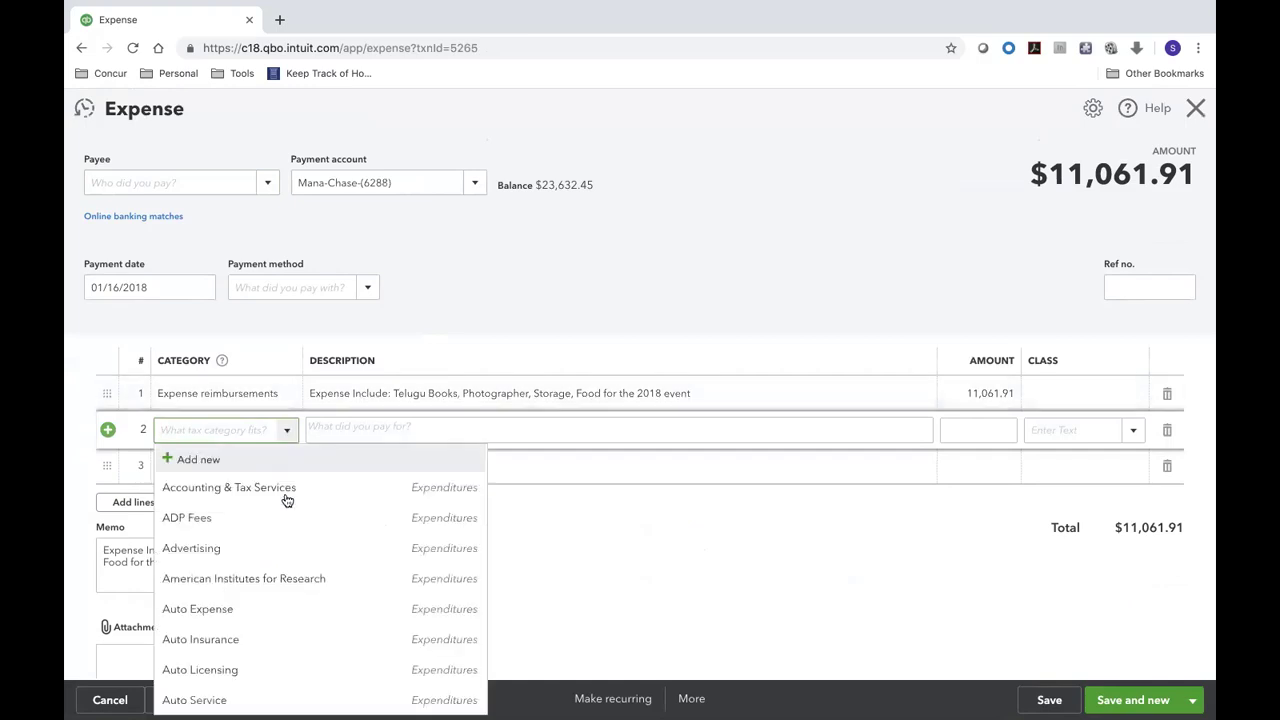
text(Book)
click(223, 488)
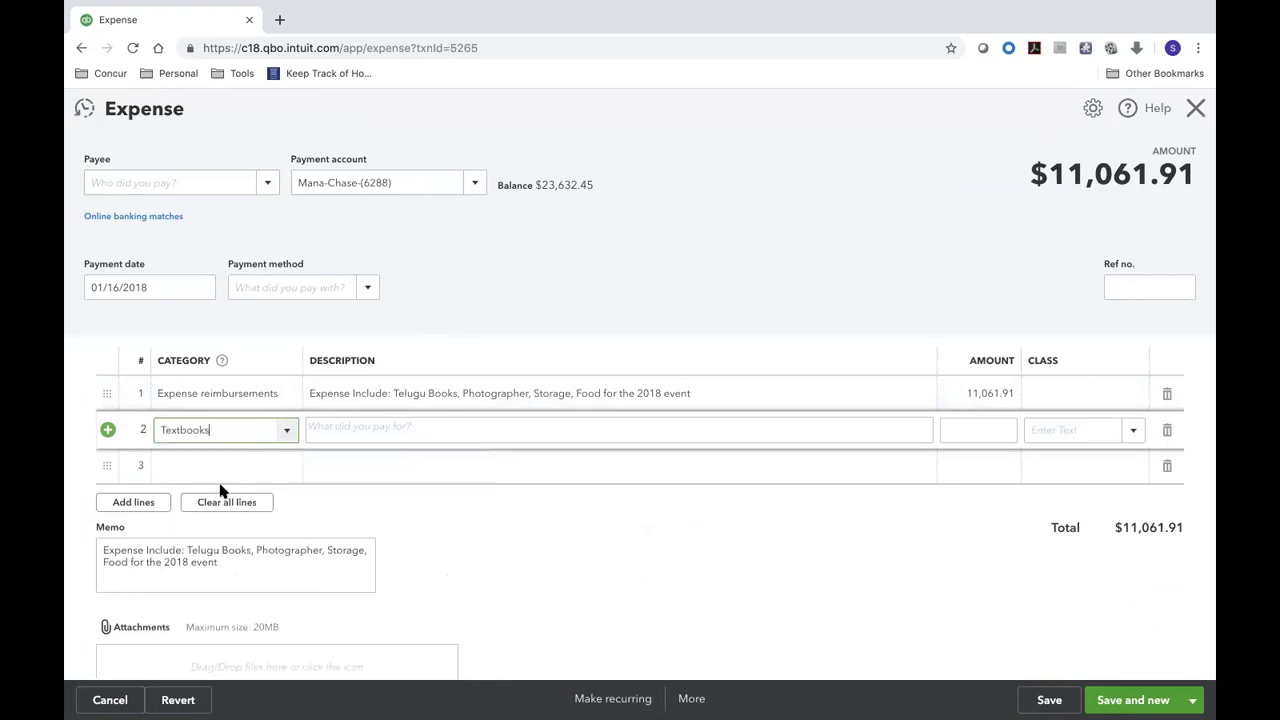
click(349, 433)
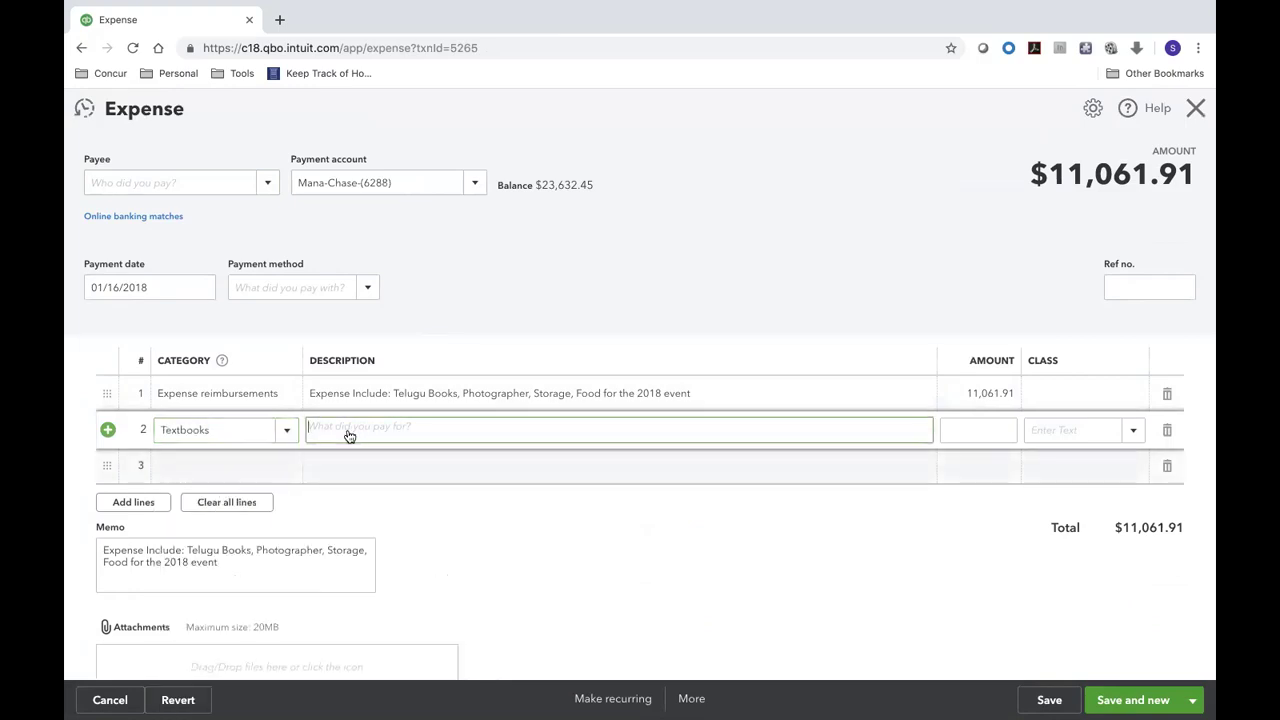
text(Text)
key(BackSpace)
key(BackSpace)
key(BackSpace)
text(Printing Telugu Boos)
key(ctrl+Left)
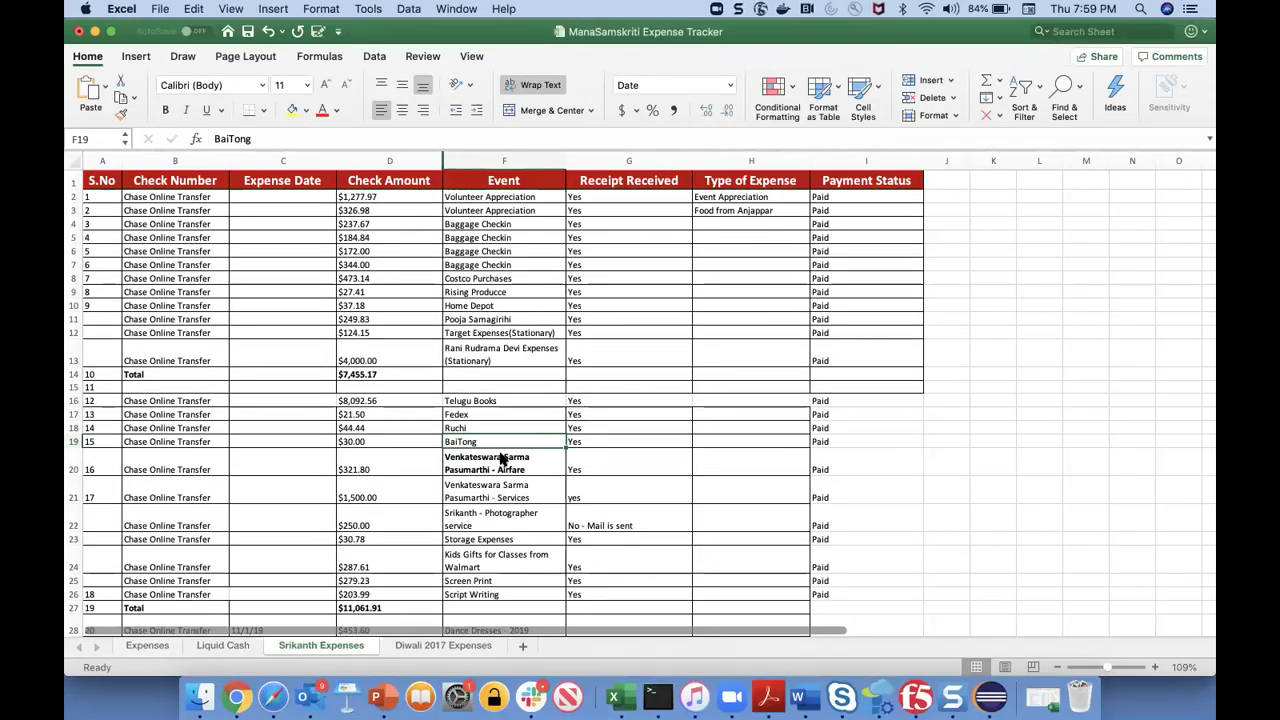
- Read the 8,092.56 Telugu Books amount from Excel cell D16 and enter it on line 2
click(402, 404)
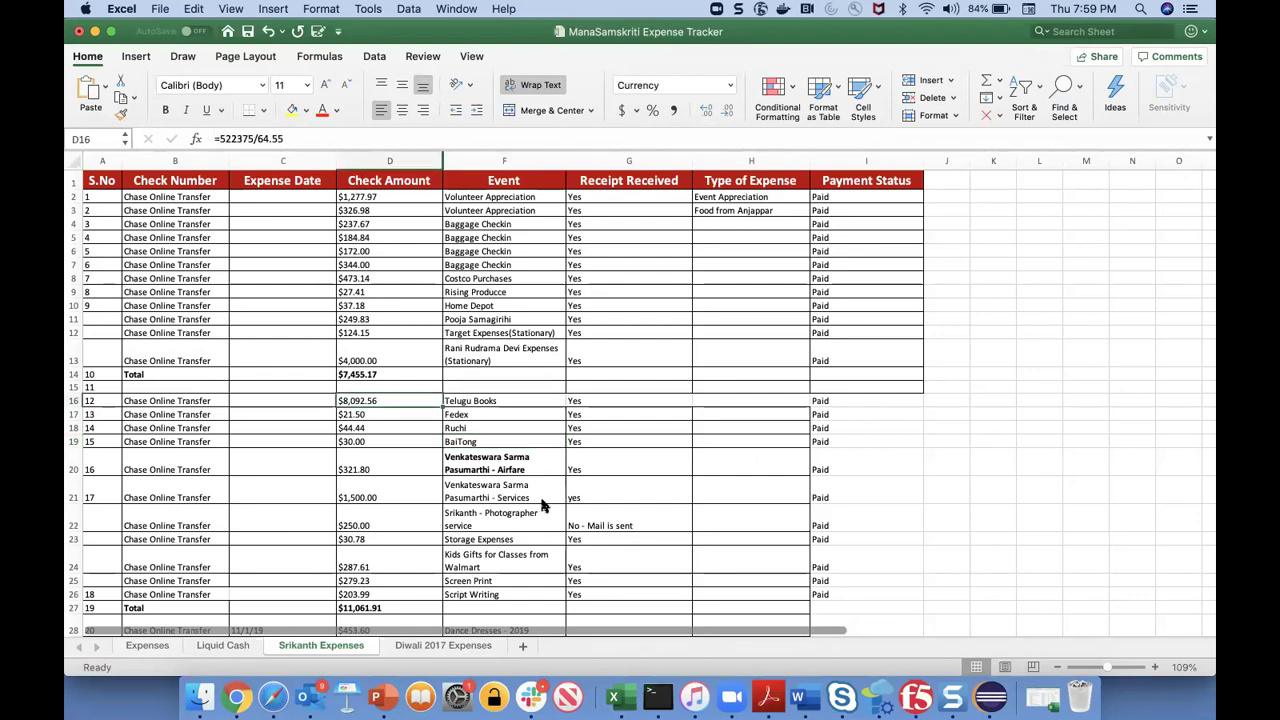
key(ctrl+Right)
click(998, 426)
text(8,092.56)
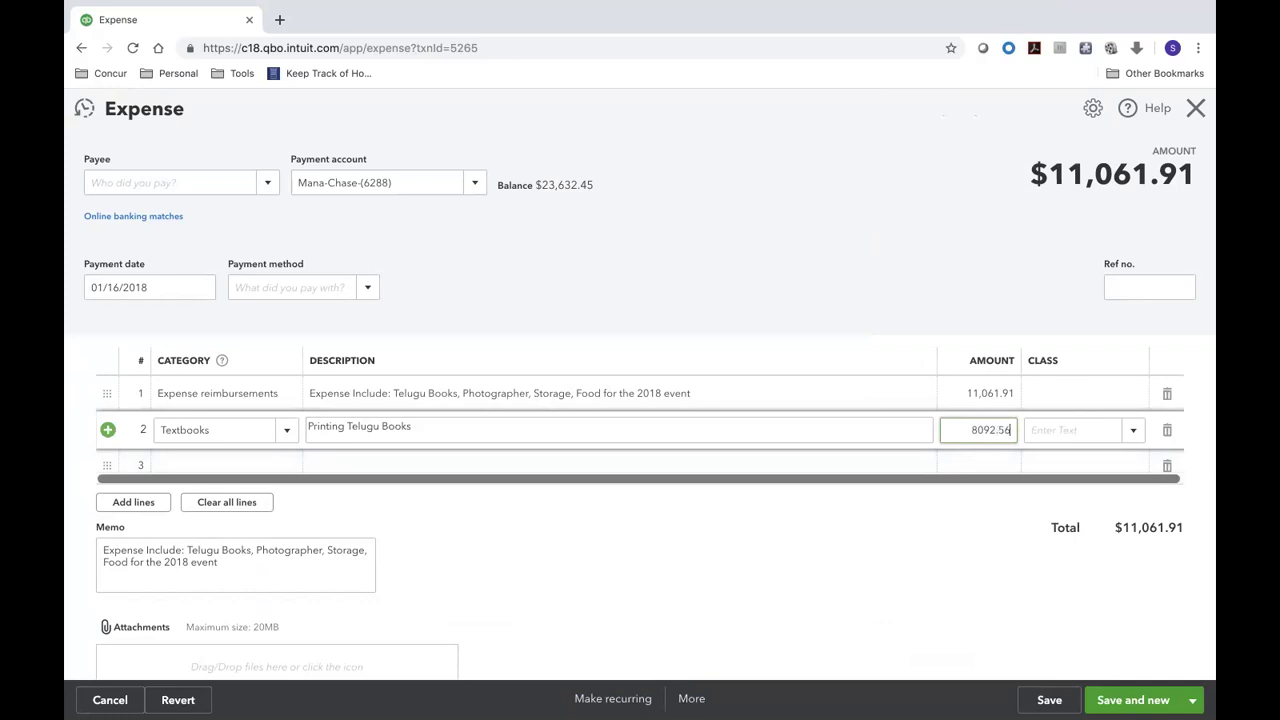
- Assign the Cultural Activities class to line 2
key(Tab)
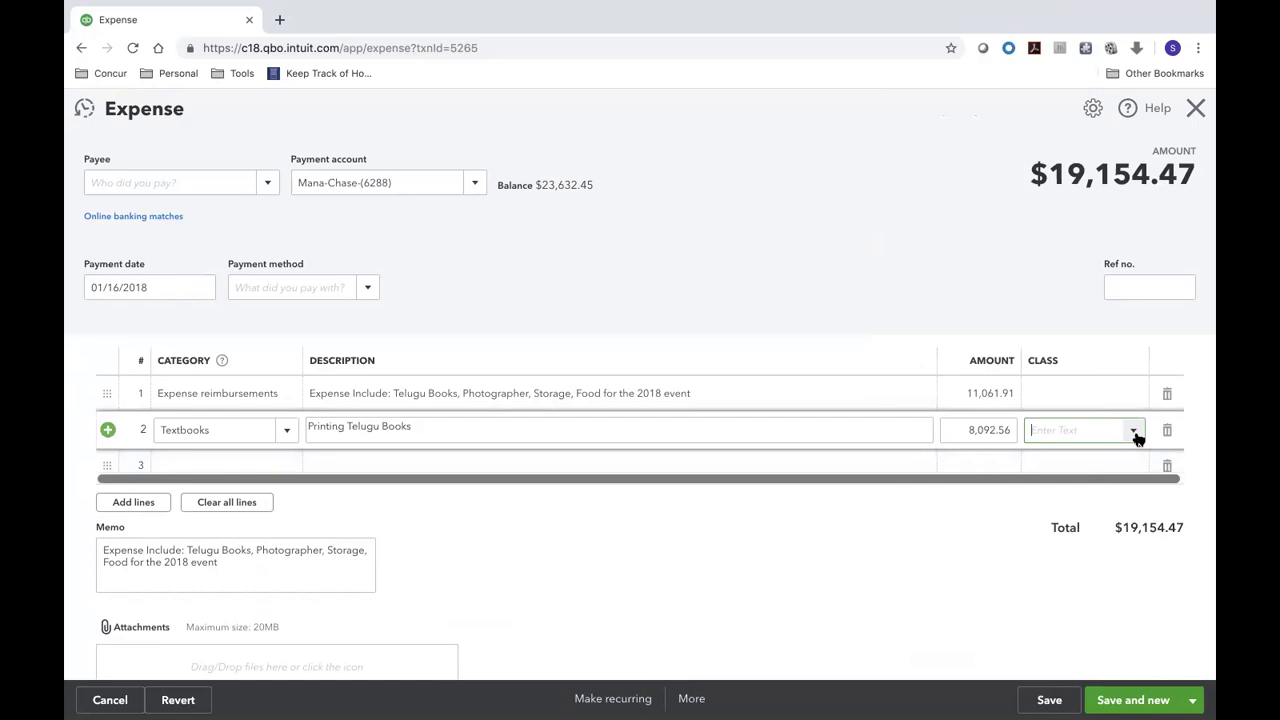
click(1136, 435)
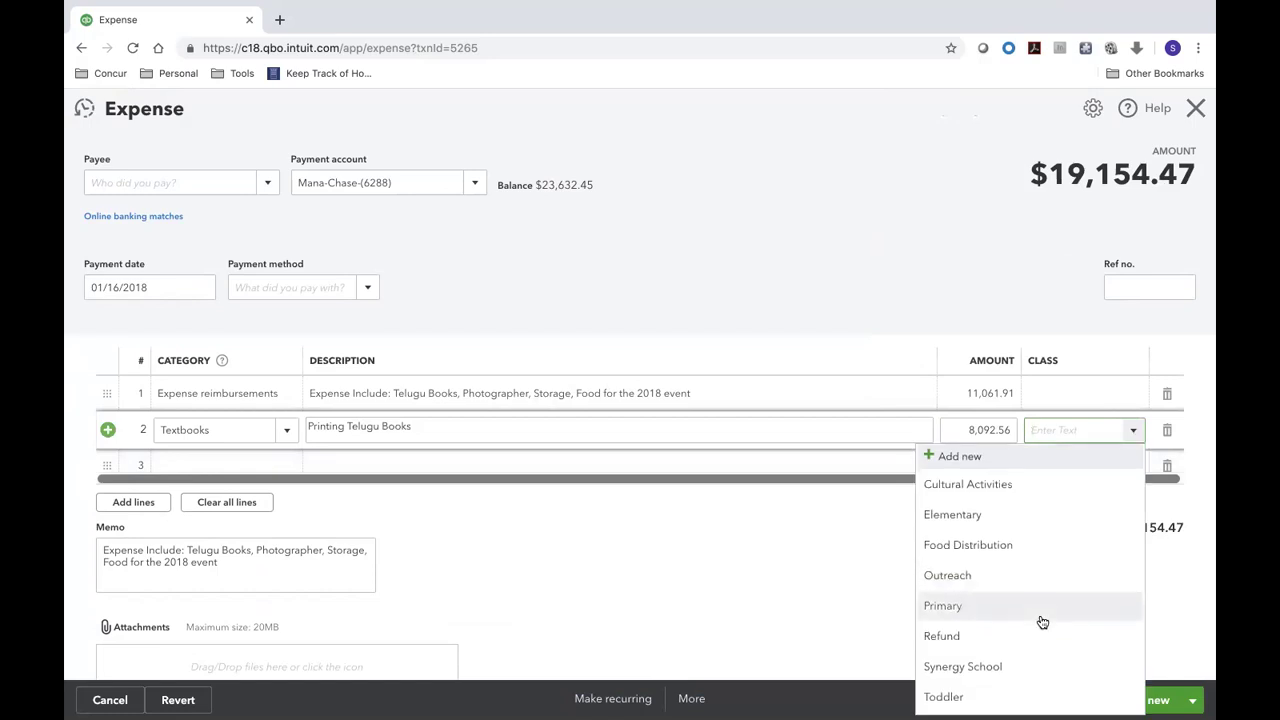
scroll(1042, 620, down, 1)
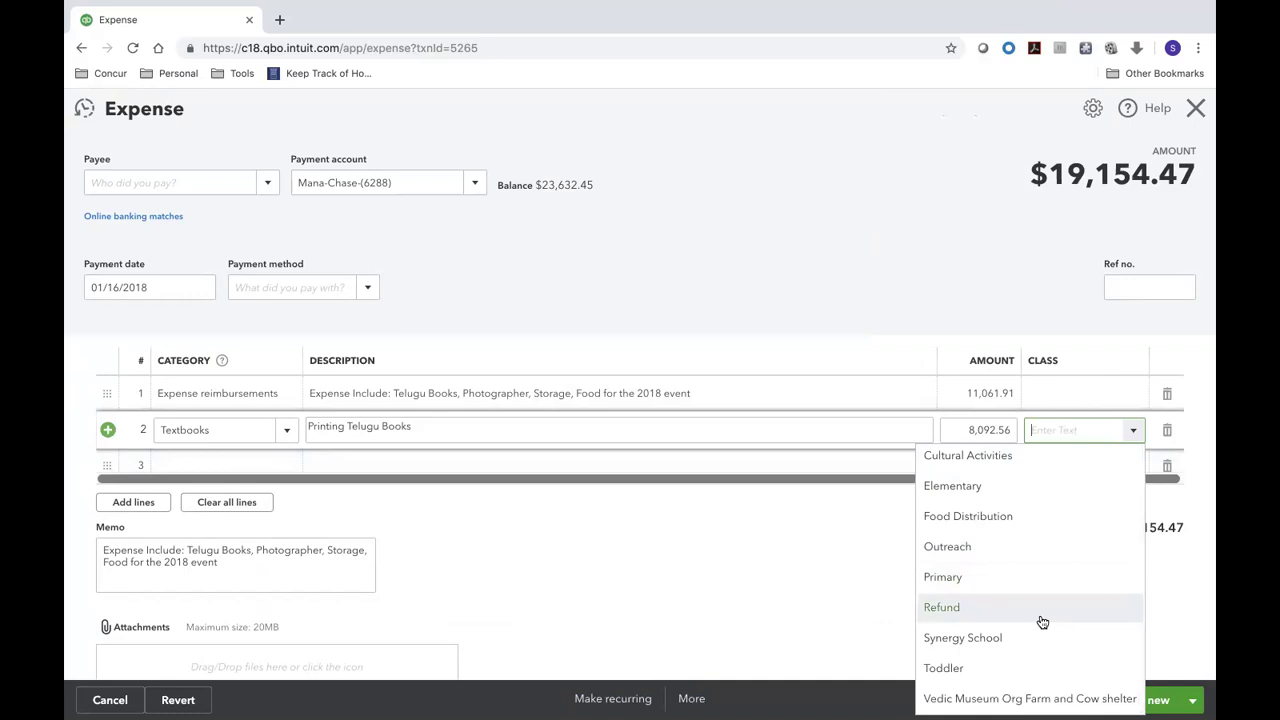
scroll(1042, 622, up, 1)
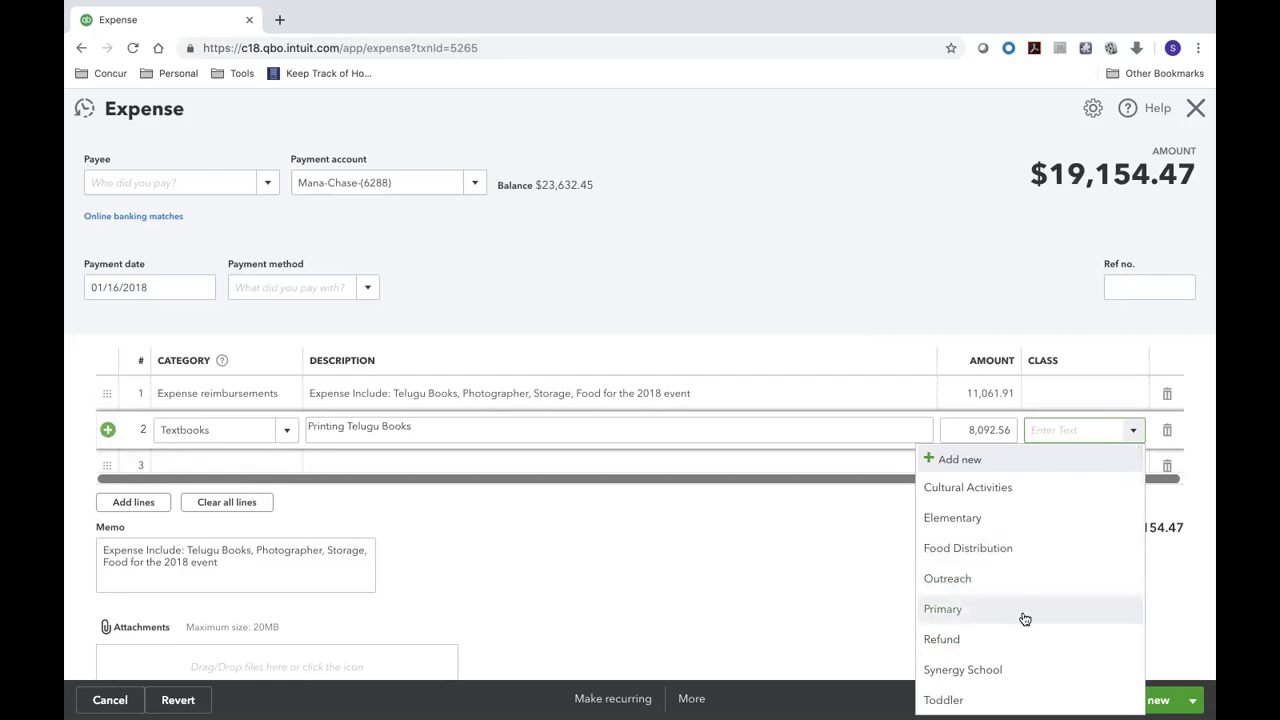
scroll(1024, 617, down, 1)
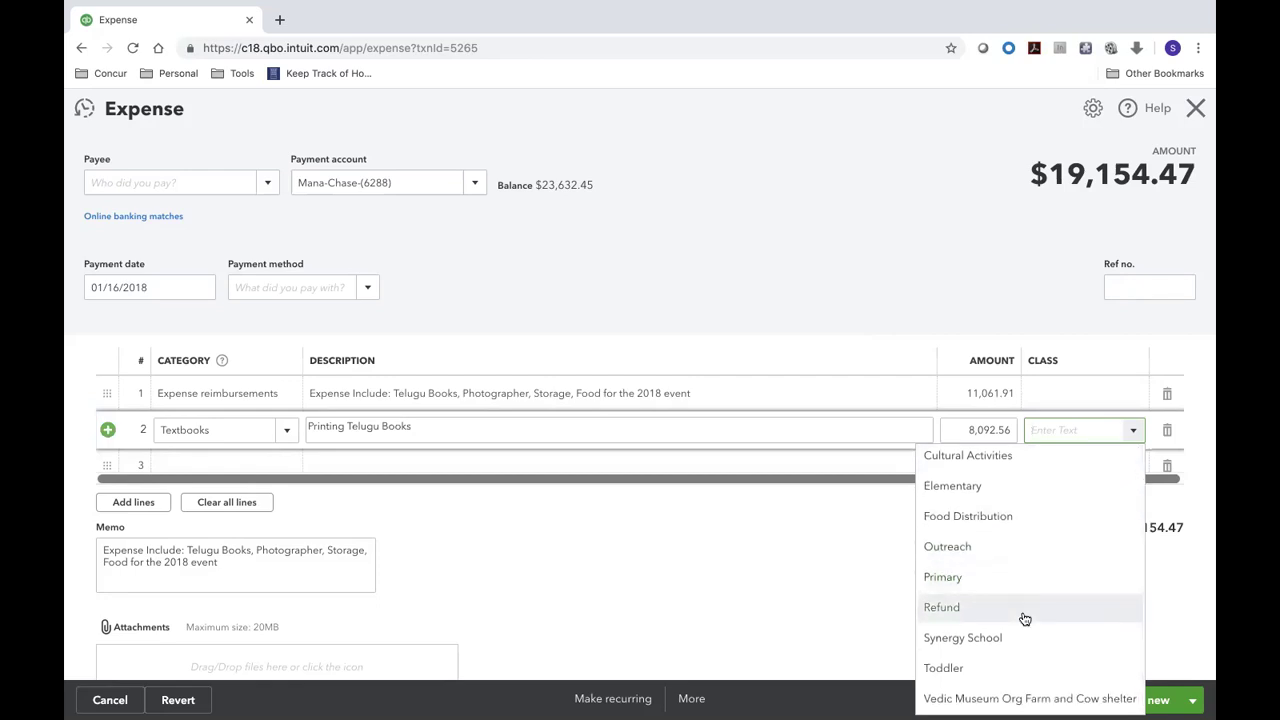
scroll(1024, 619, up, 1)
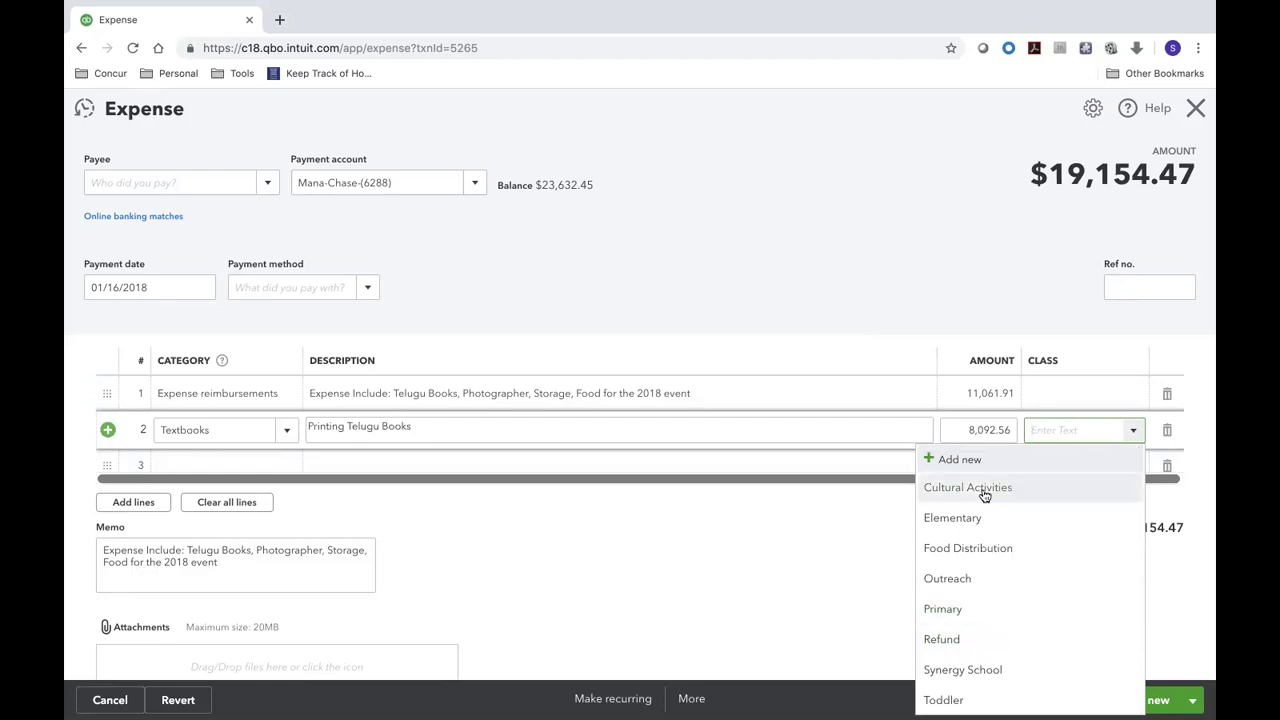
scroll(1001, 637, down, 1)
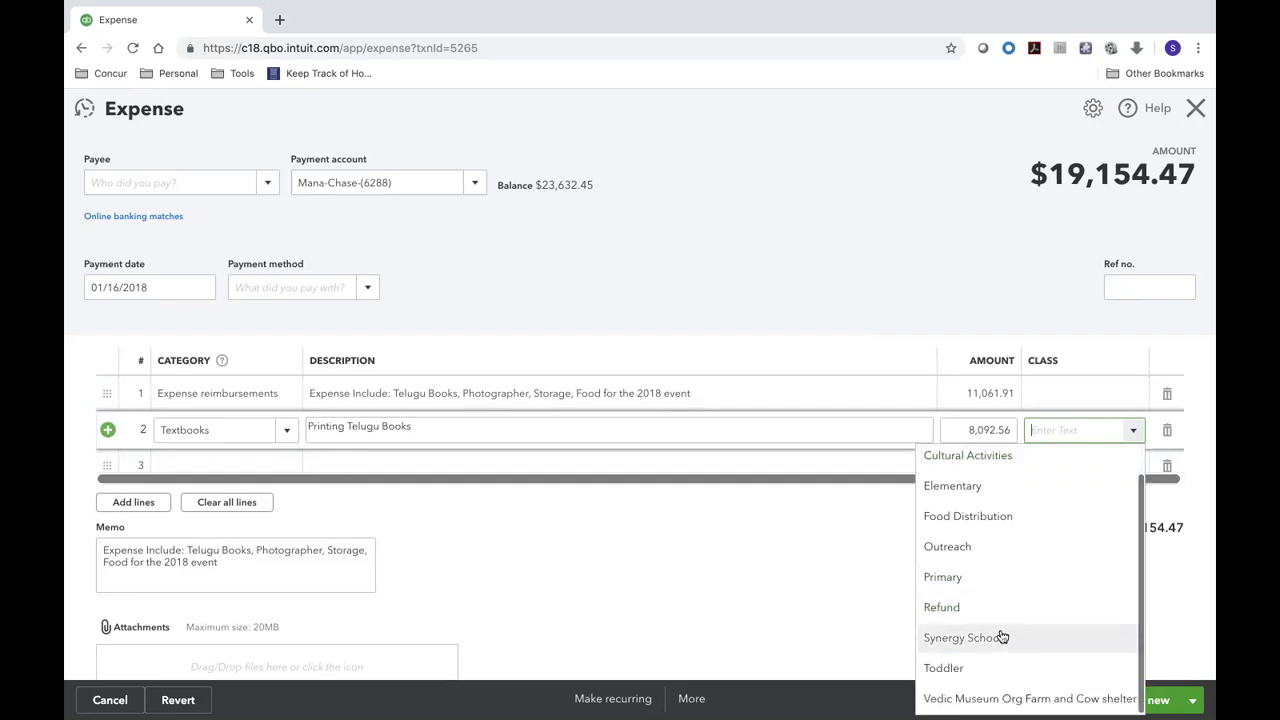
scroll(977, 505, up, 1)
click(977, 488)
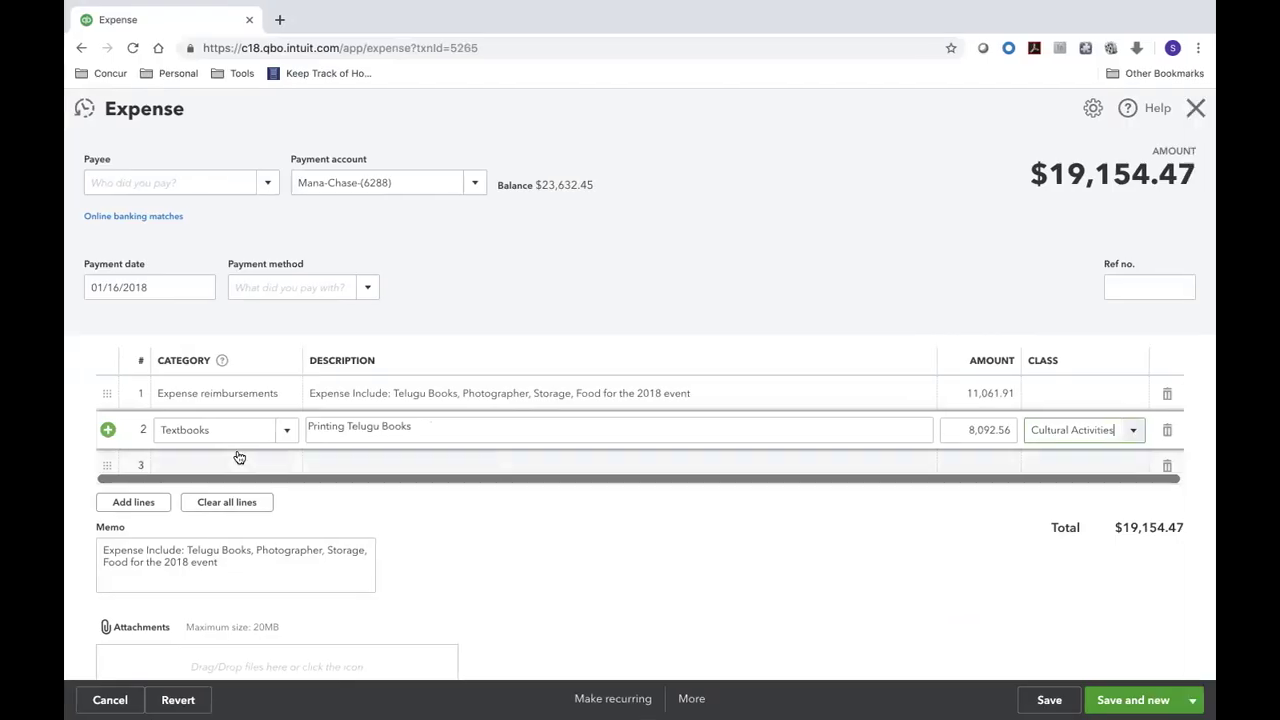
- Start line 3 with category Stationery & Printing and description 'Fedex Printing'
click(237, 455)
text(print)
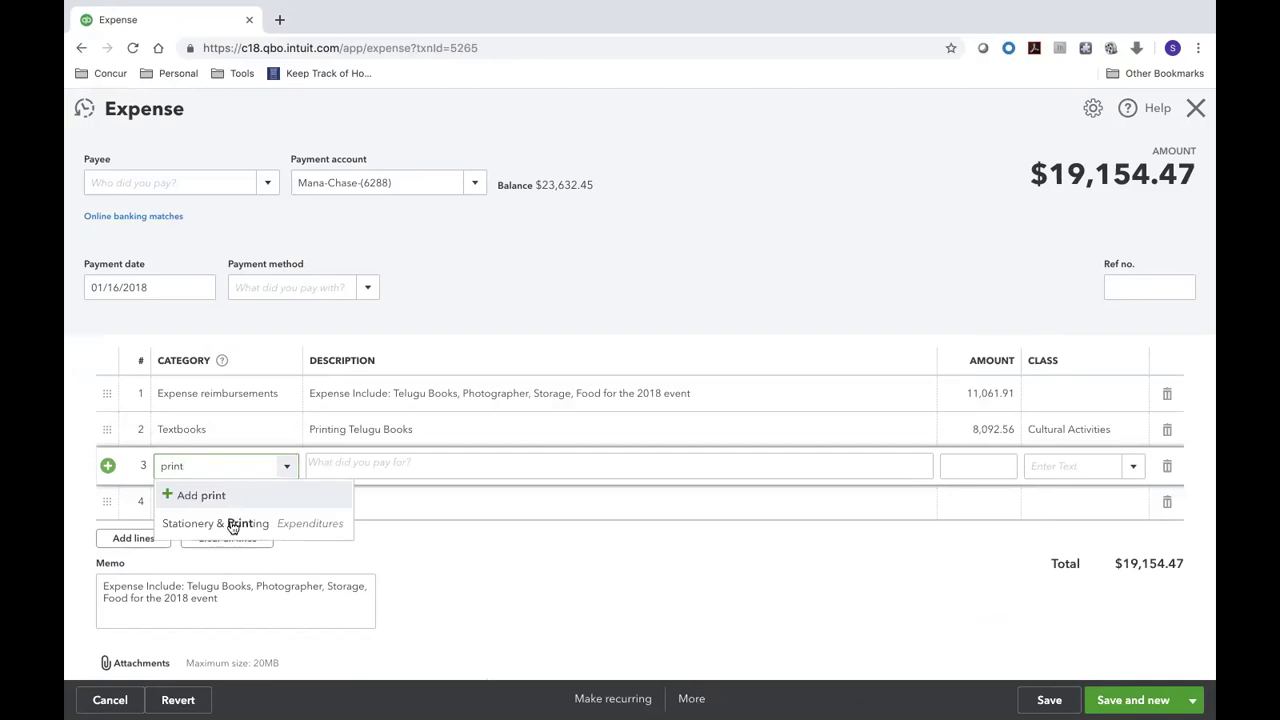
click(229, 523)
click(366, 456)
text(Fedex Printing)
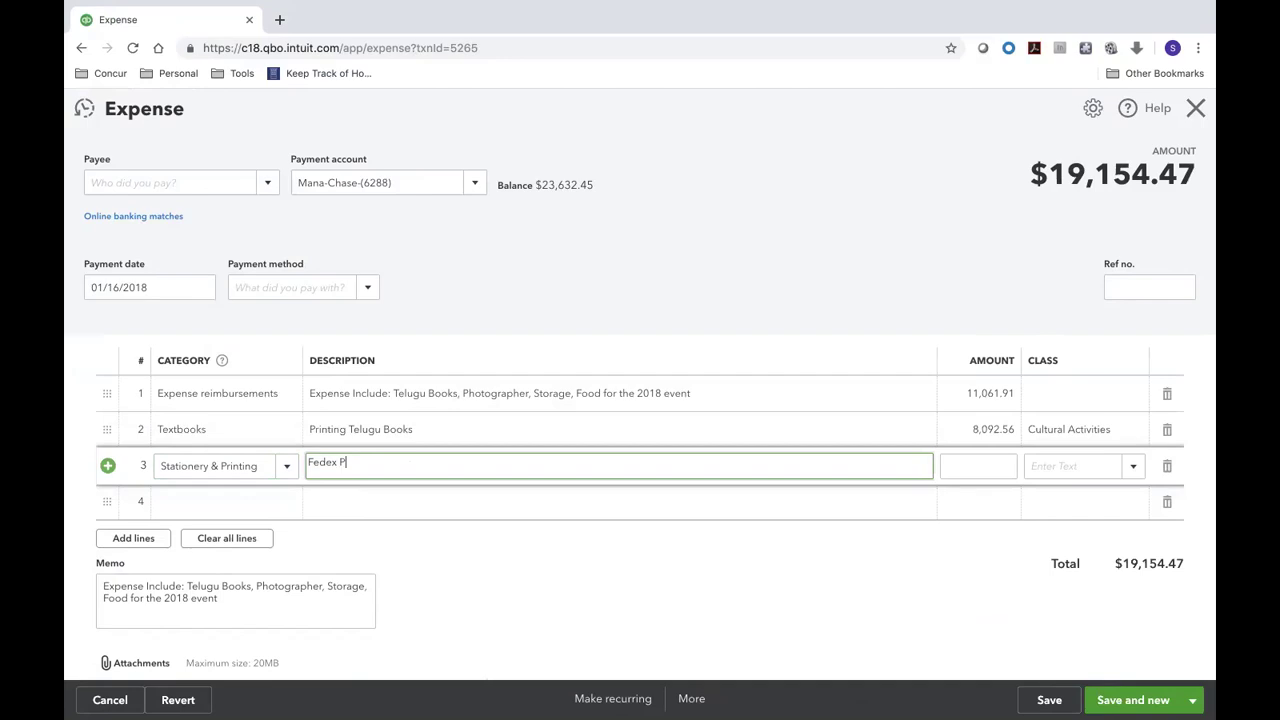
key(BackSpace)
key(BackSpace)
key(BackSpace)
key(BackSpace)
text(ting)
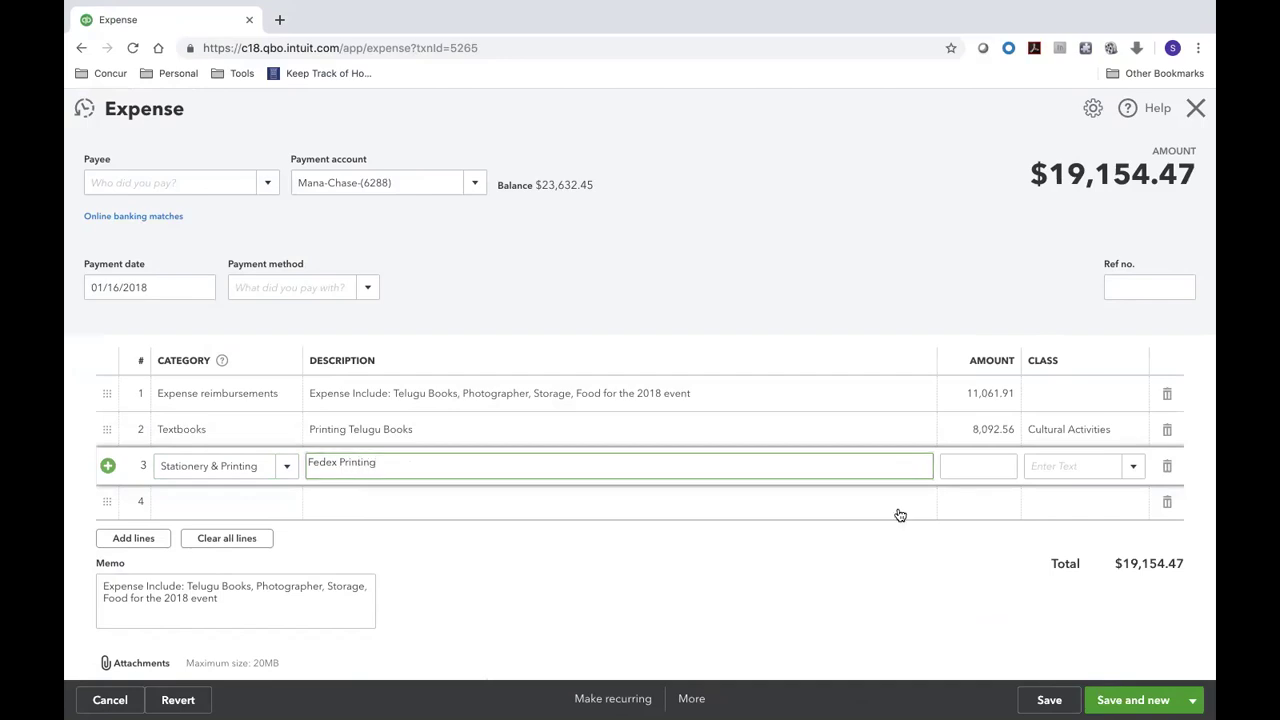
- Give line 3 an amount of 21.50, checked in Excel, and class Cultural Activities
key(super+Tab)
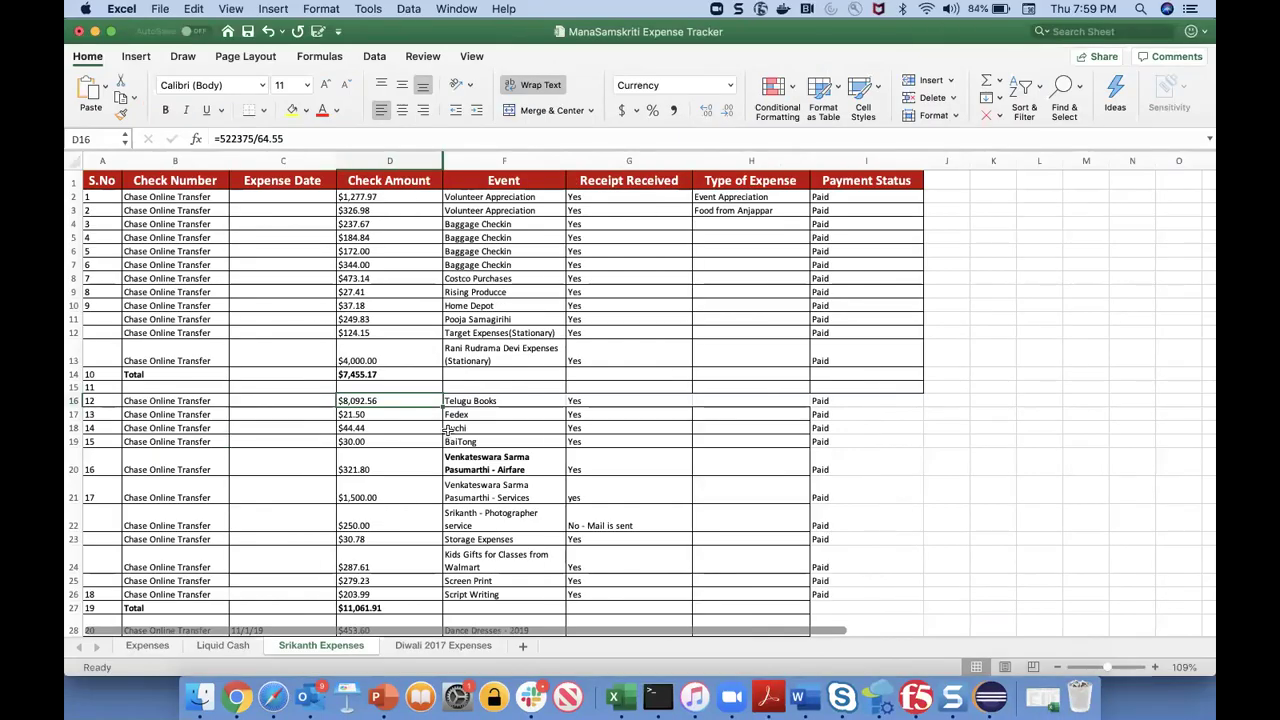
key(super+Tab)
click(993, 467)
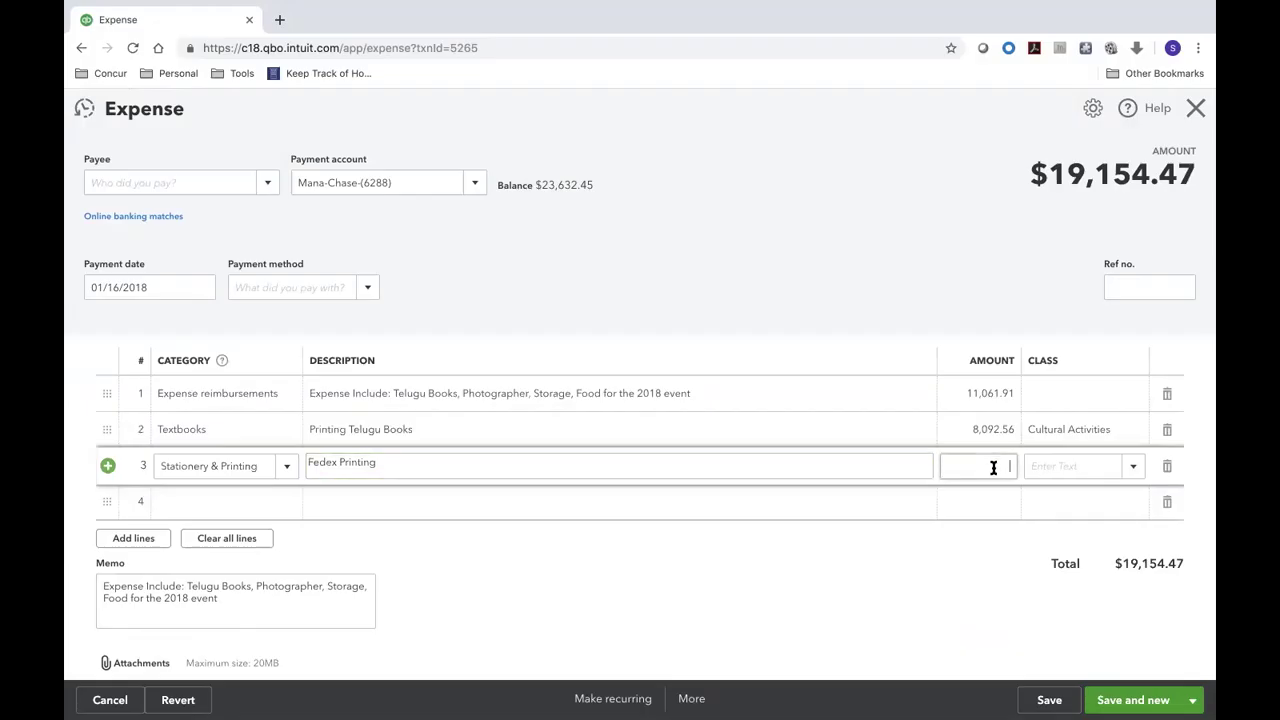
text(21.5)
click(1057, 467)
text(cu)
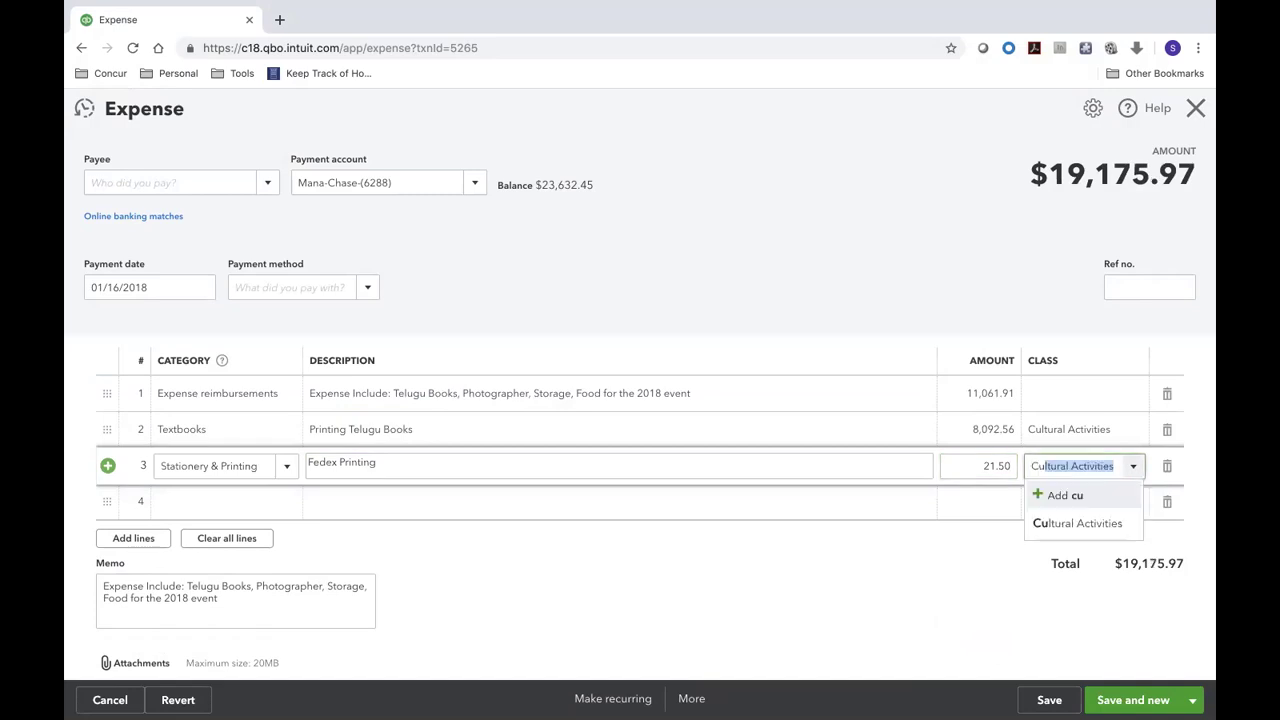
key(Return)
key(super+Tab)
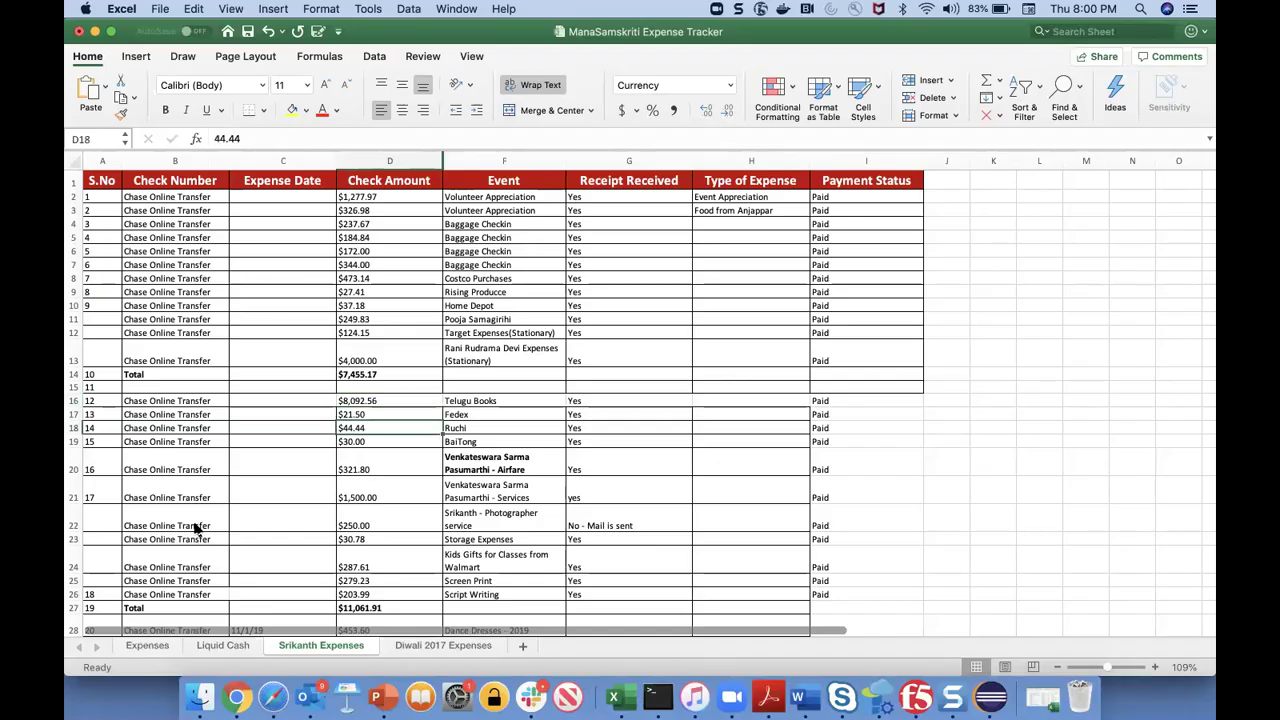
- Start line 4 with category Food and description 'Ruchi Restaurant'
key(super+Tab)
click(180, 496)
text(Food)
click(200, 563)
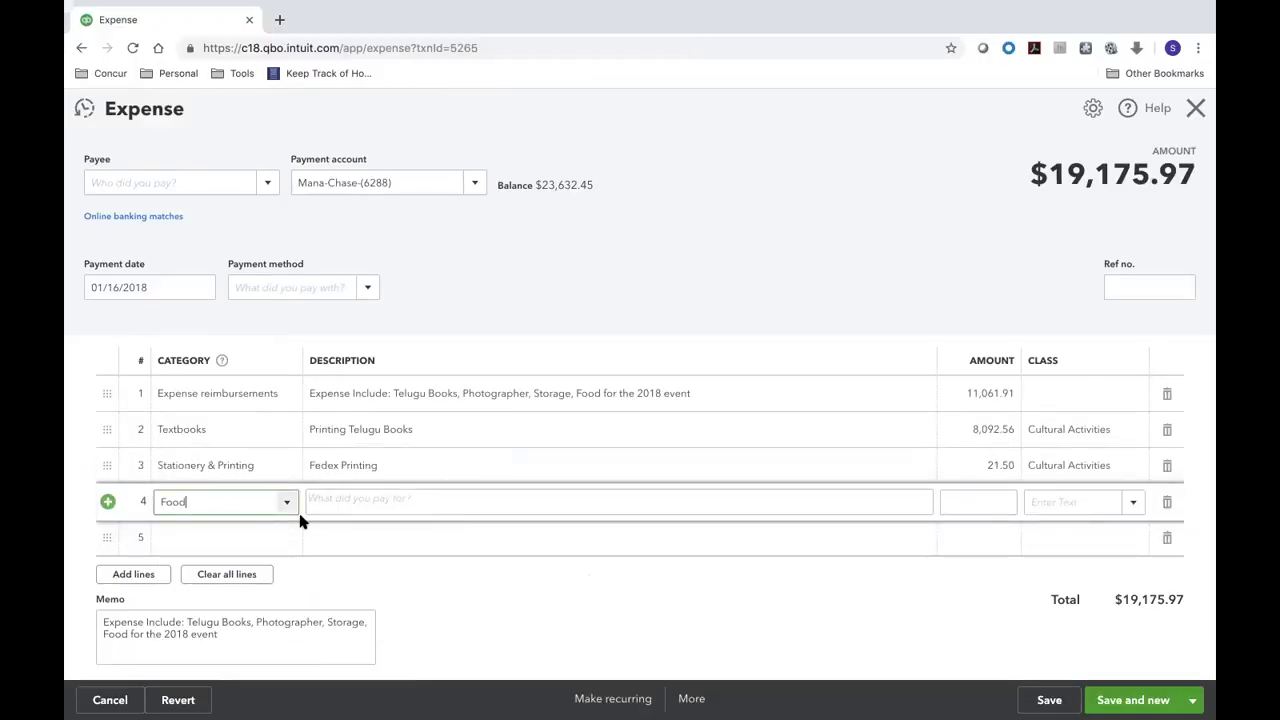
click(338, 493)
text(Ruchi Re)
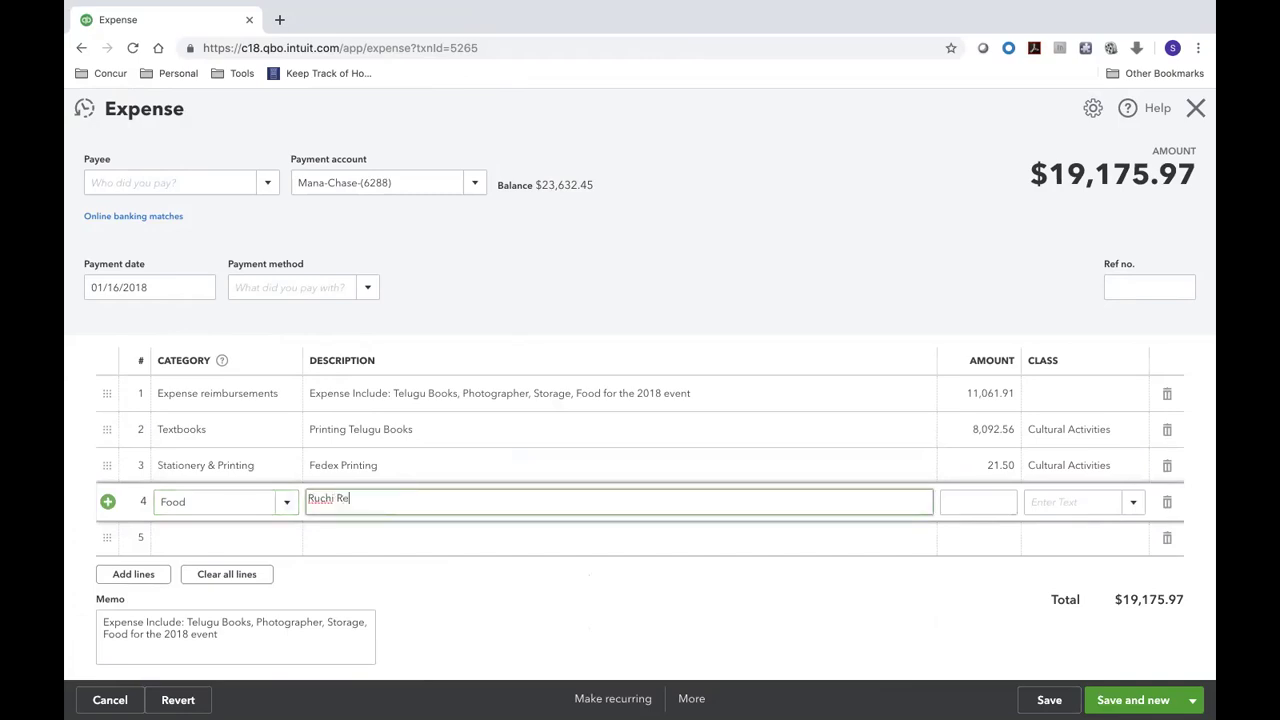
text(staurant)
key(Tab)
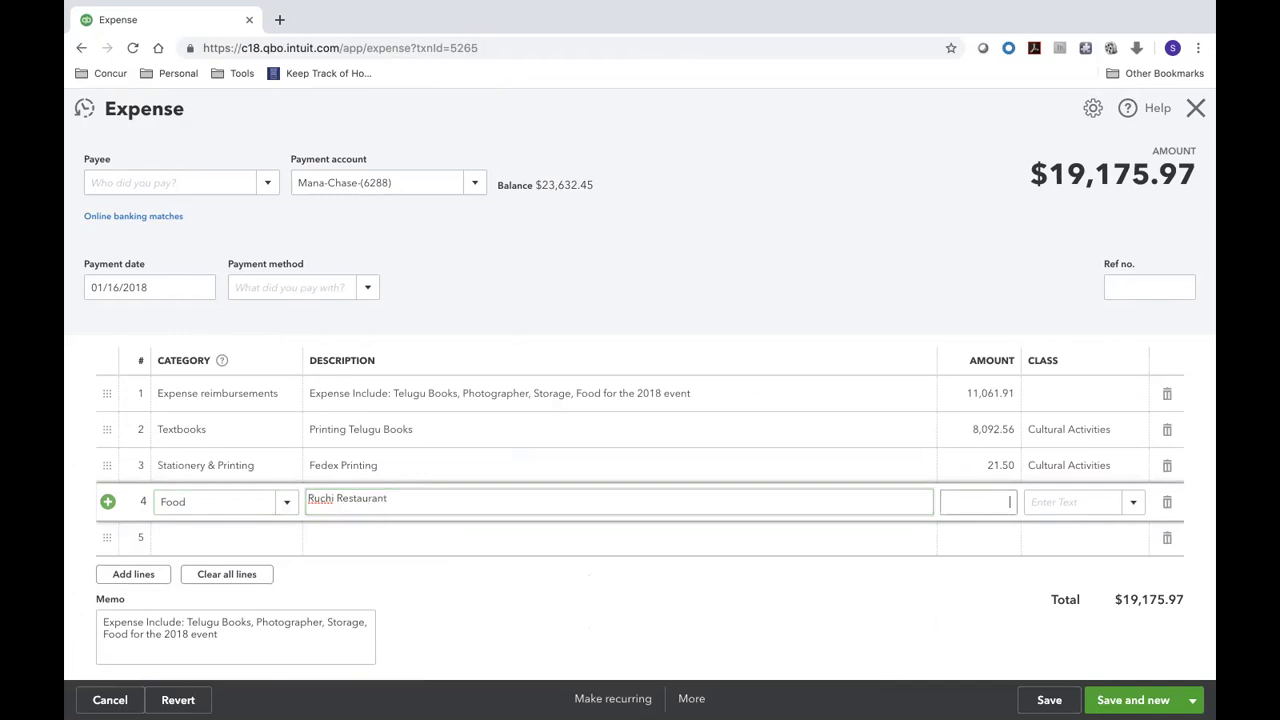
- Give line 4 an amount of 44.44 and class Cultural Activities
key(super+Tab)
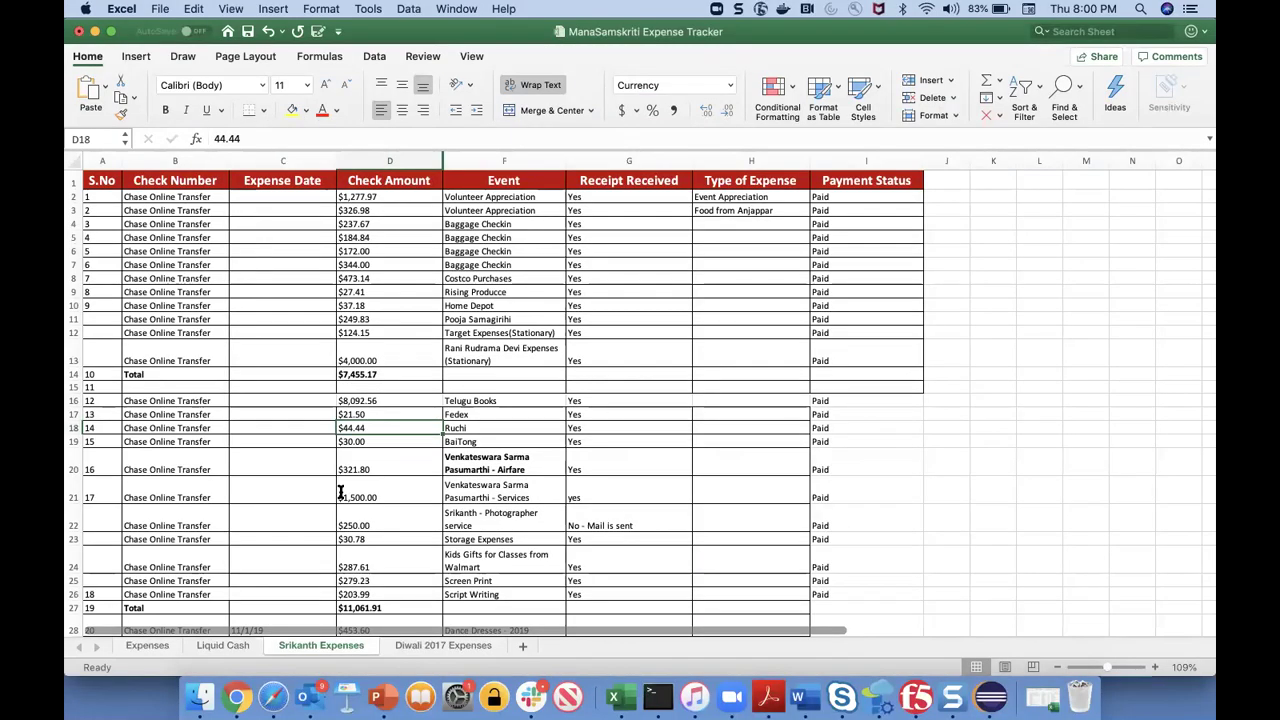
key(super+Tab)
text(44.44)
key(Tab)
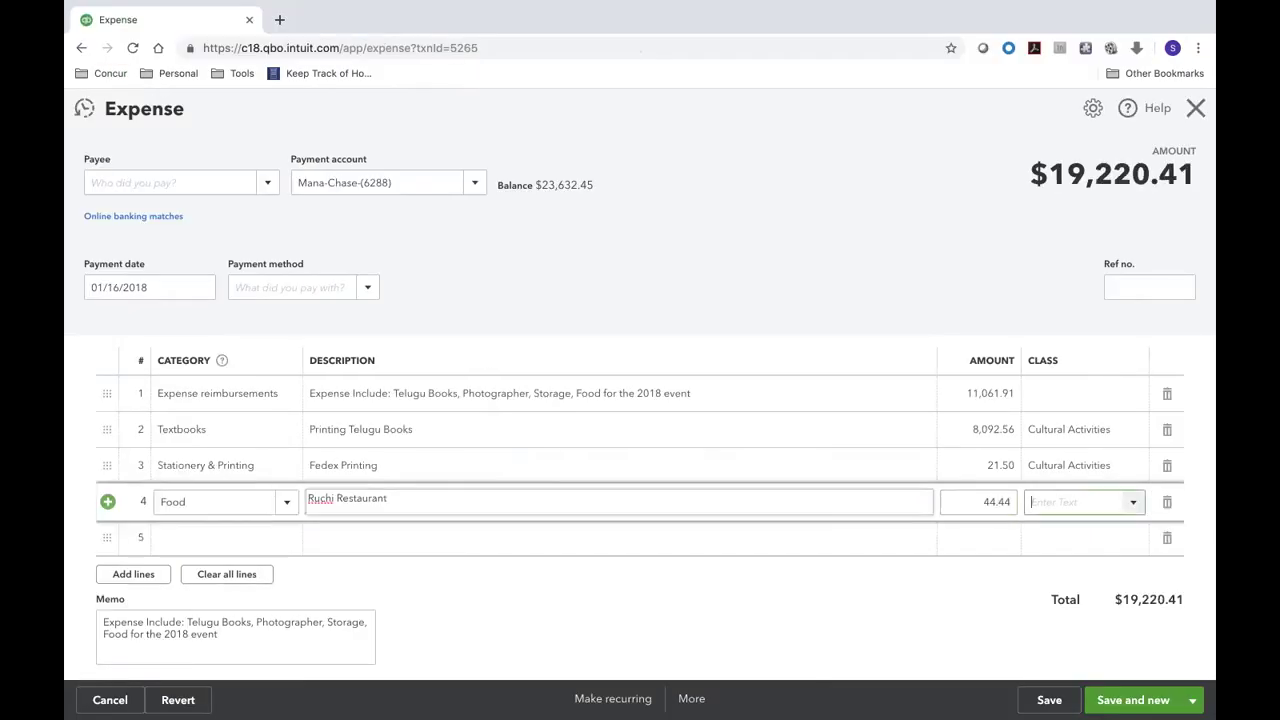
text(C)
key(Tab)
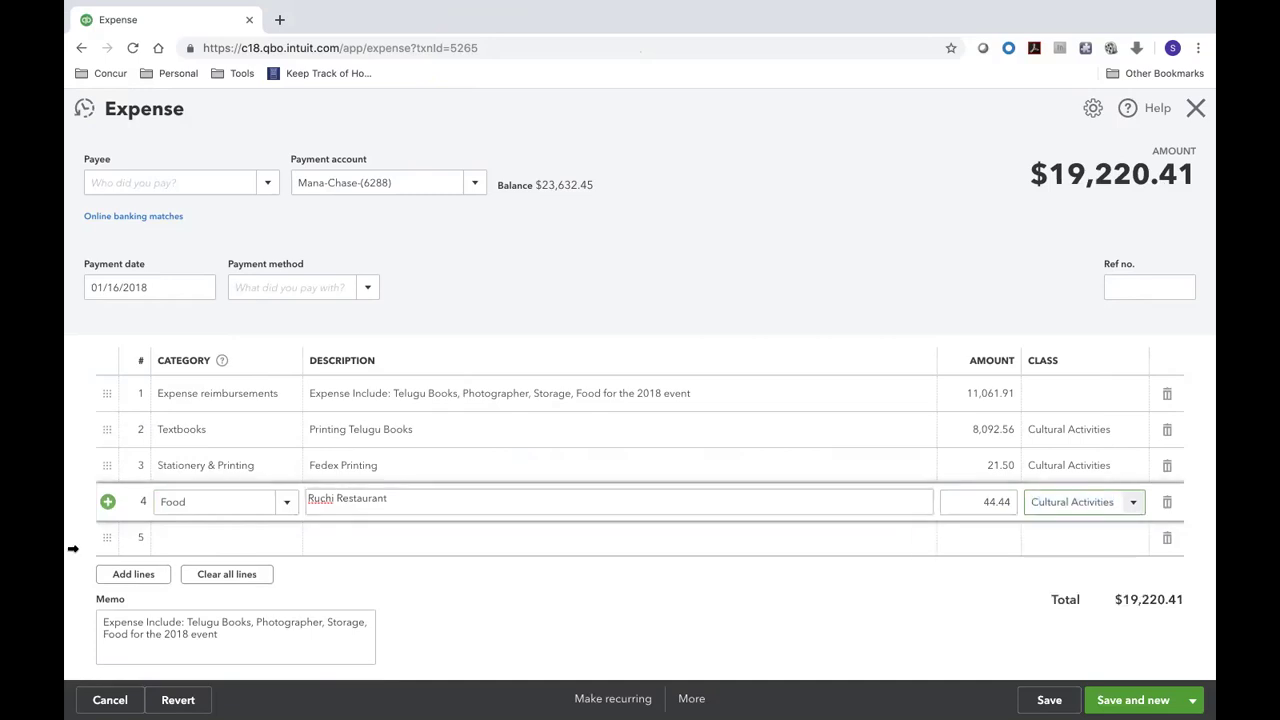
- Check the $30.00 amount in Excel and start line 5 as Food, 'BaiTong Restaurant'
key(super+Tab)
key(Down)
key(super+Tab)
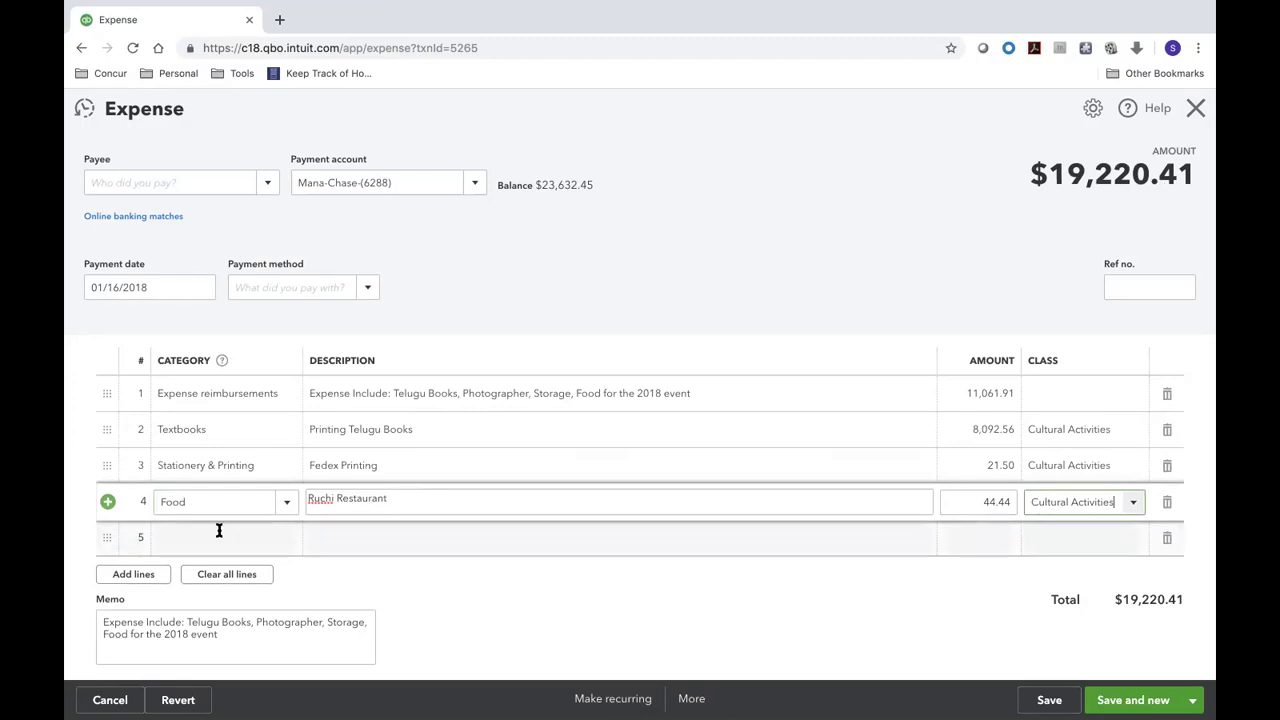
click(219, 535)
text(Food)
key(Tab)
text(BaiT)
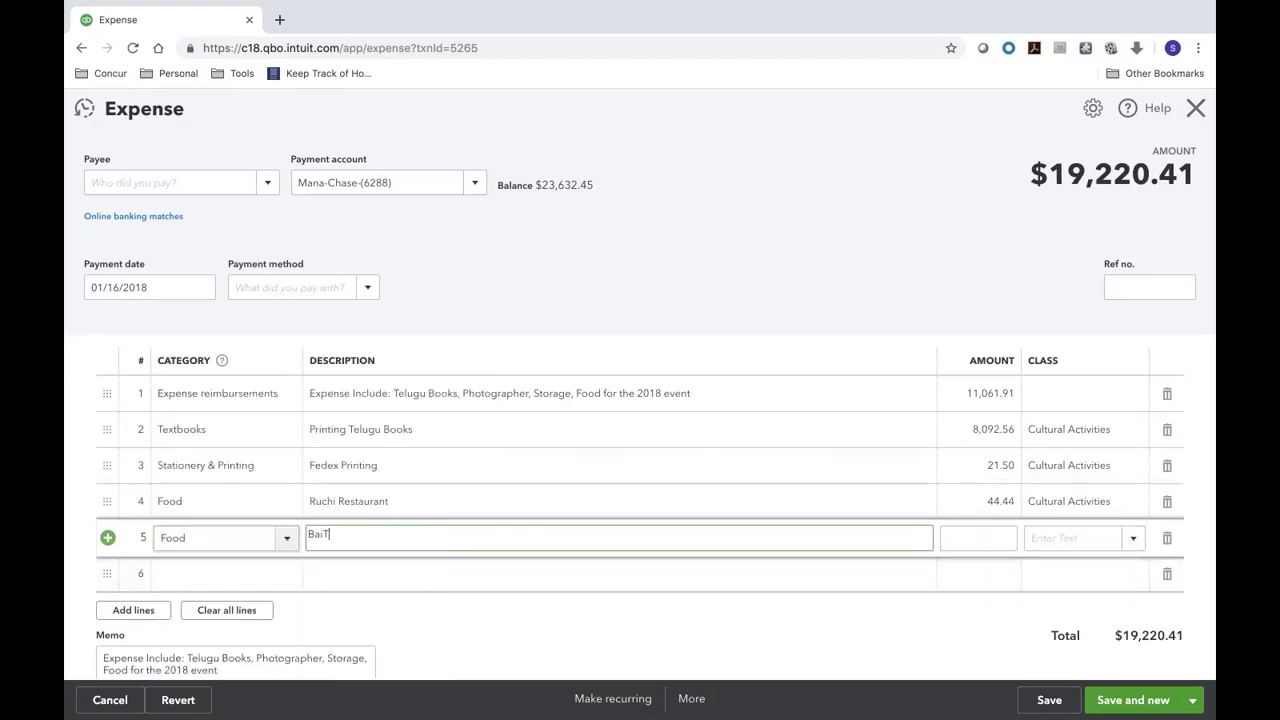
text(ong Restaurant)
- Give line 5 an amount of 30.00 and class Cultural Activities, then check the $321.80 airfare in Excel
key(Tab)
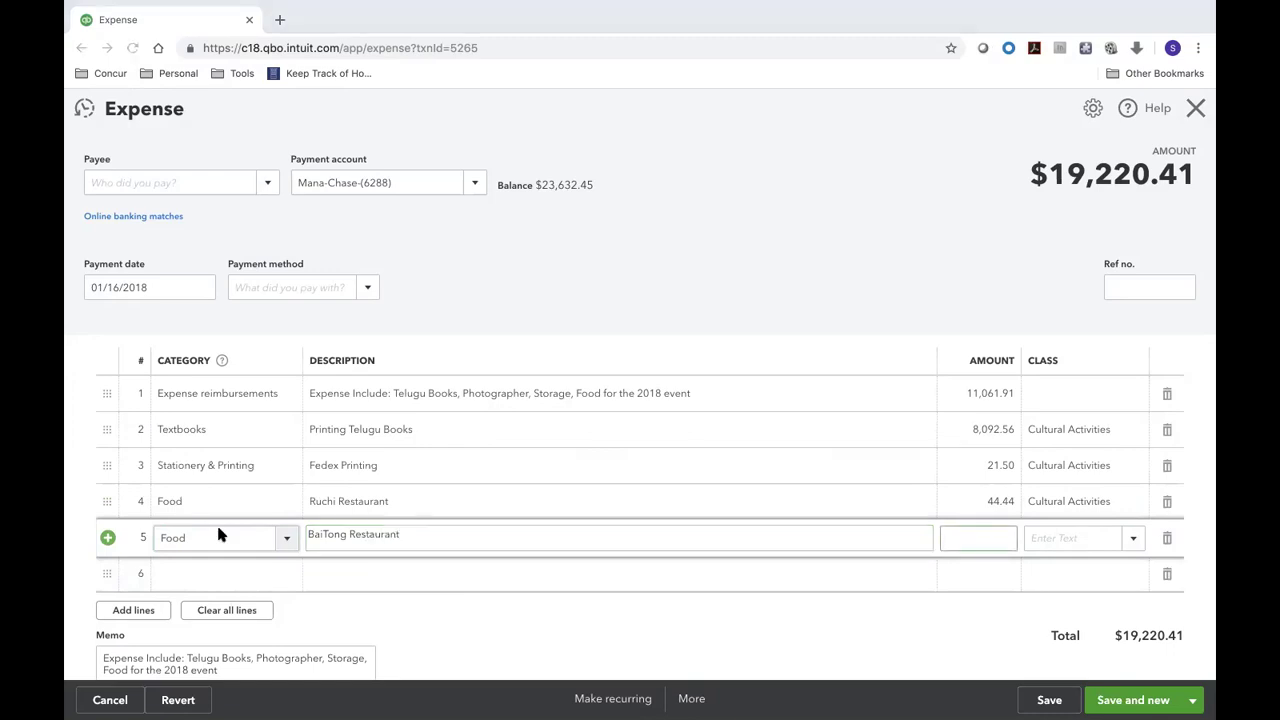
key(ctrl+Left)
key(ctrl+Right)
text(30)
key(Tab)
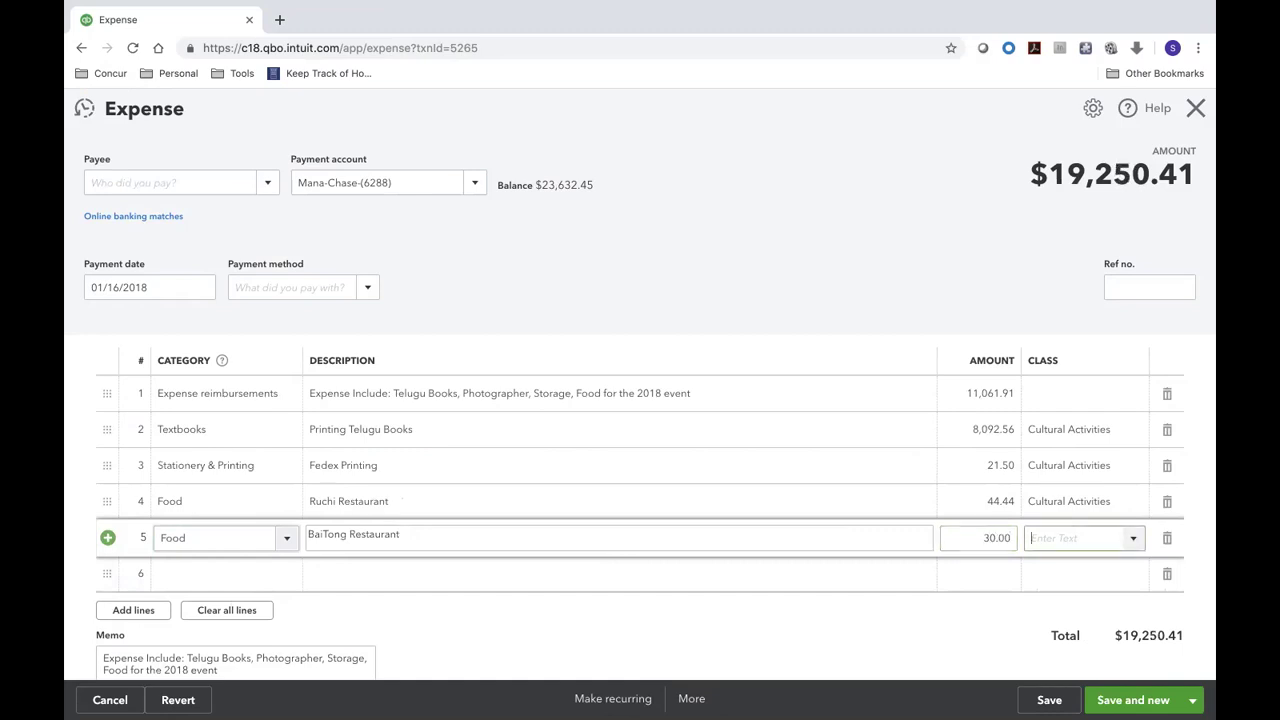
text(Cultural Activities)
click(1062, 596)
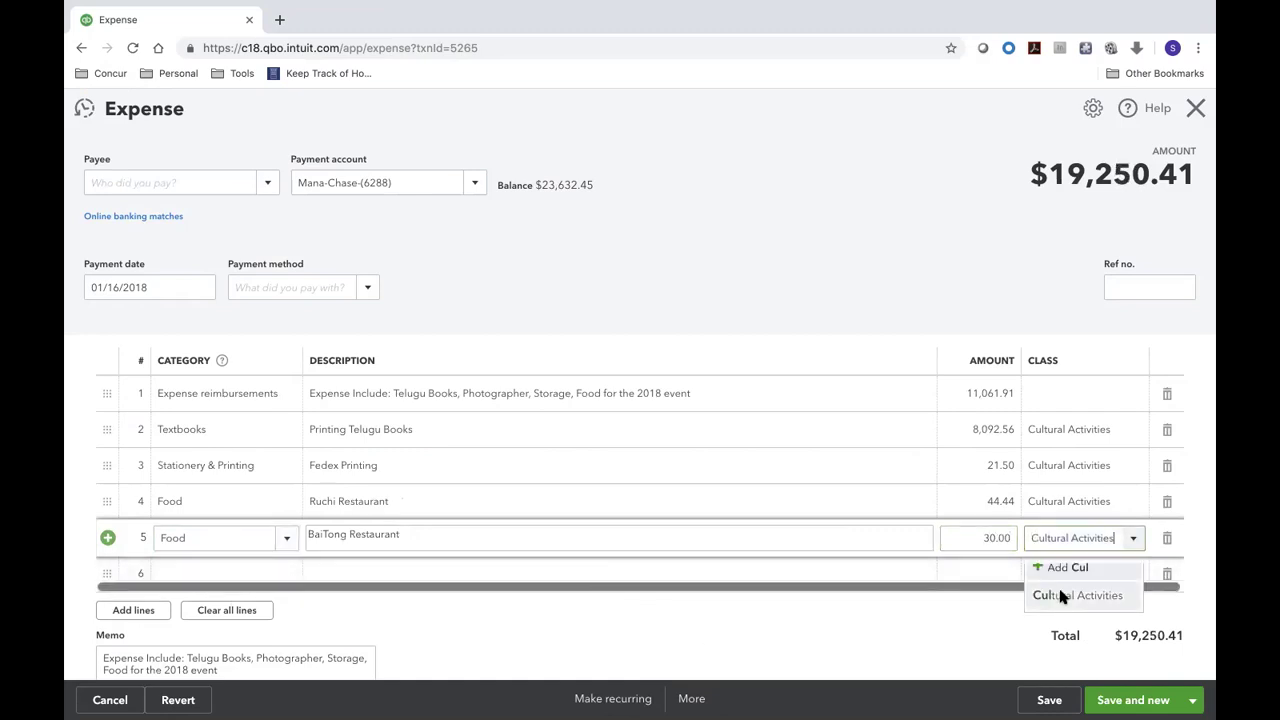
key(ctrl+Left)
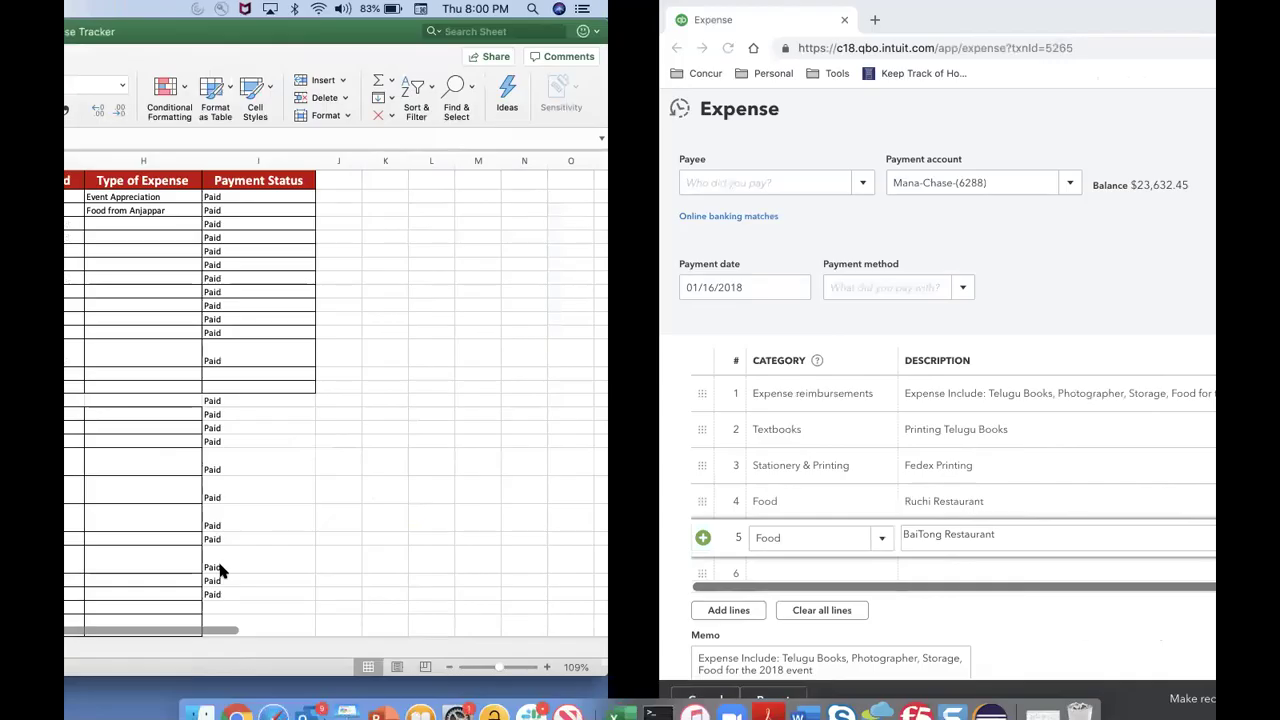
key(Down)
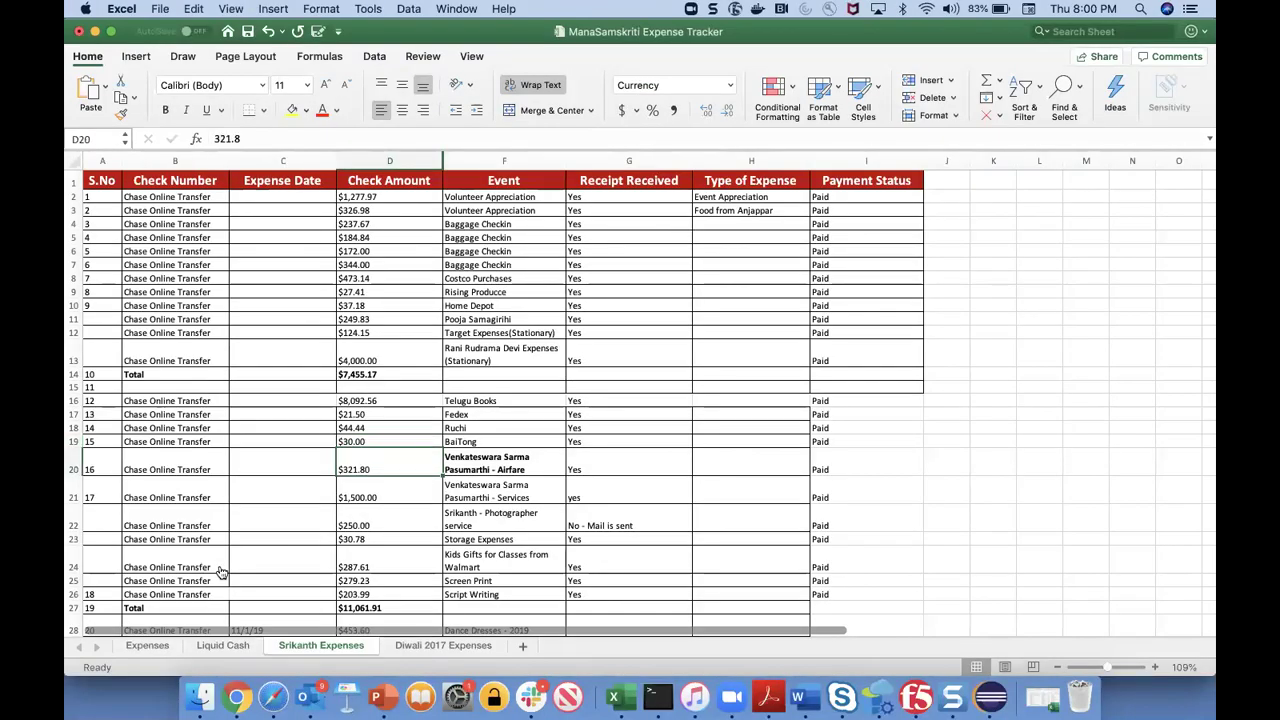
key(ctrl+Right)
- Set line 6's category to Travel after an unsuccessful Air Fare search
click(205, 575)
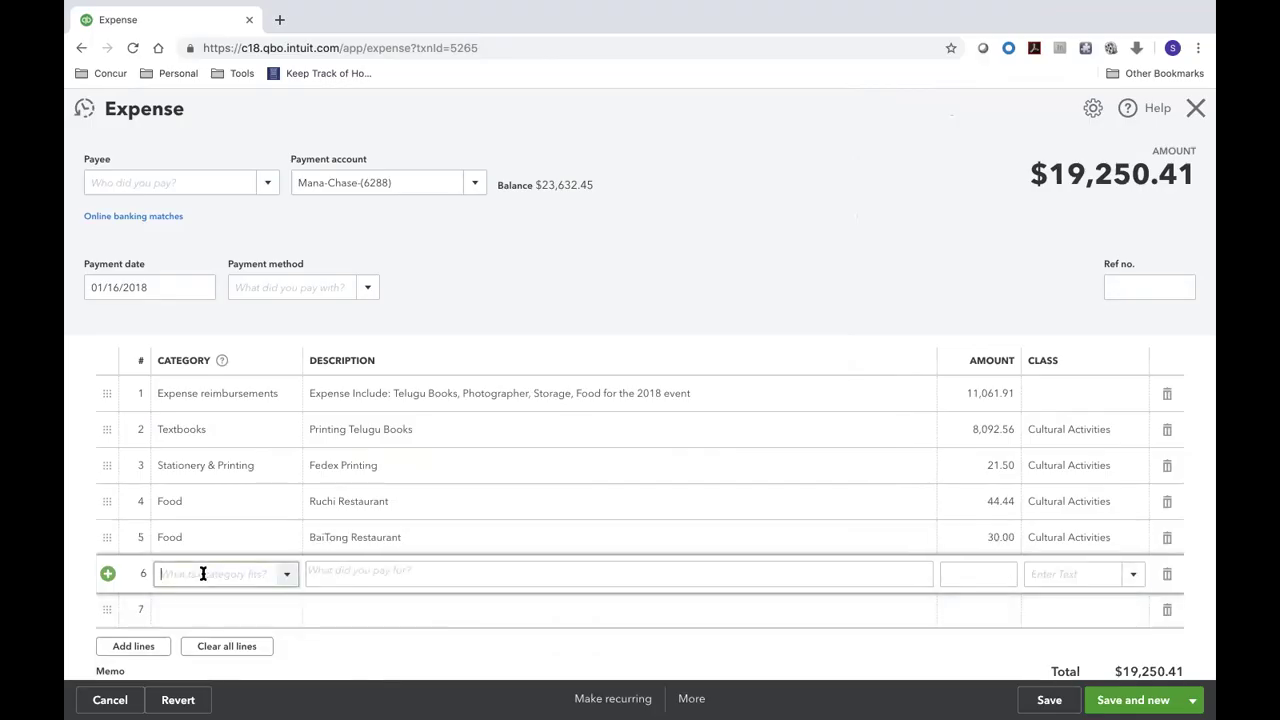
text(air)
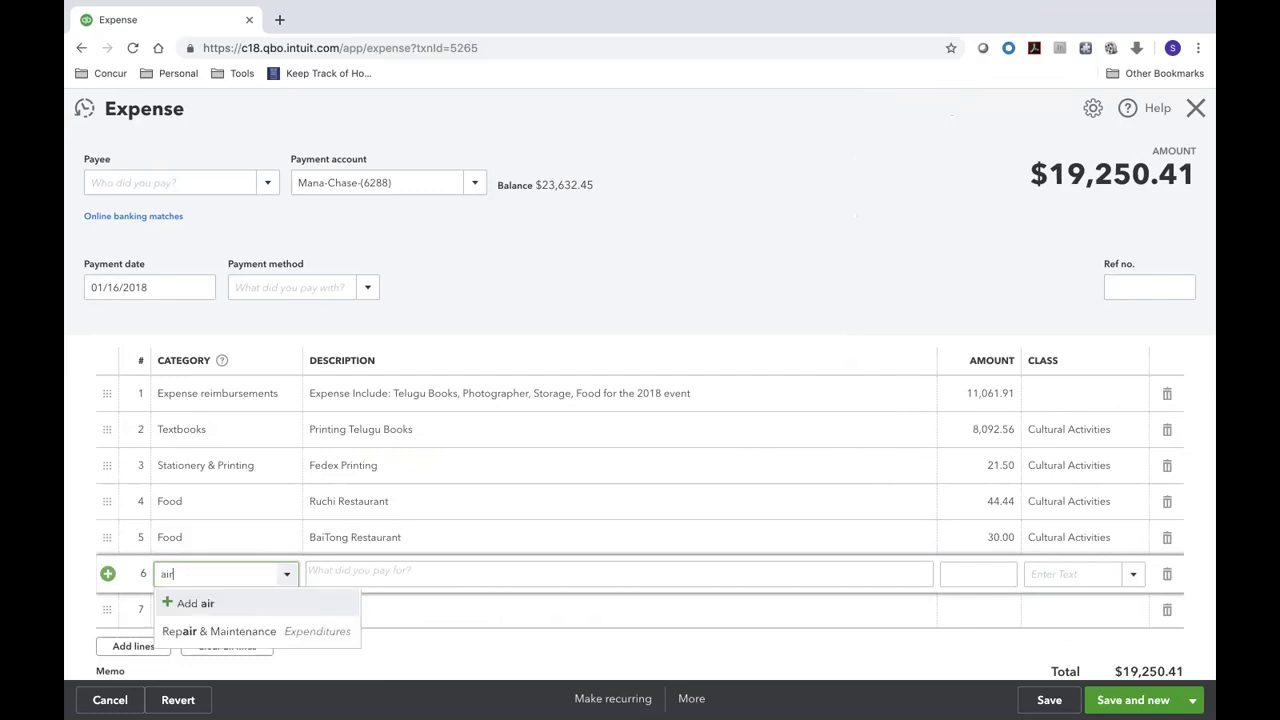
text(fa)
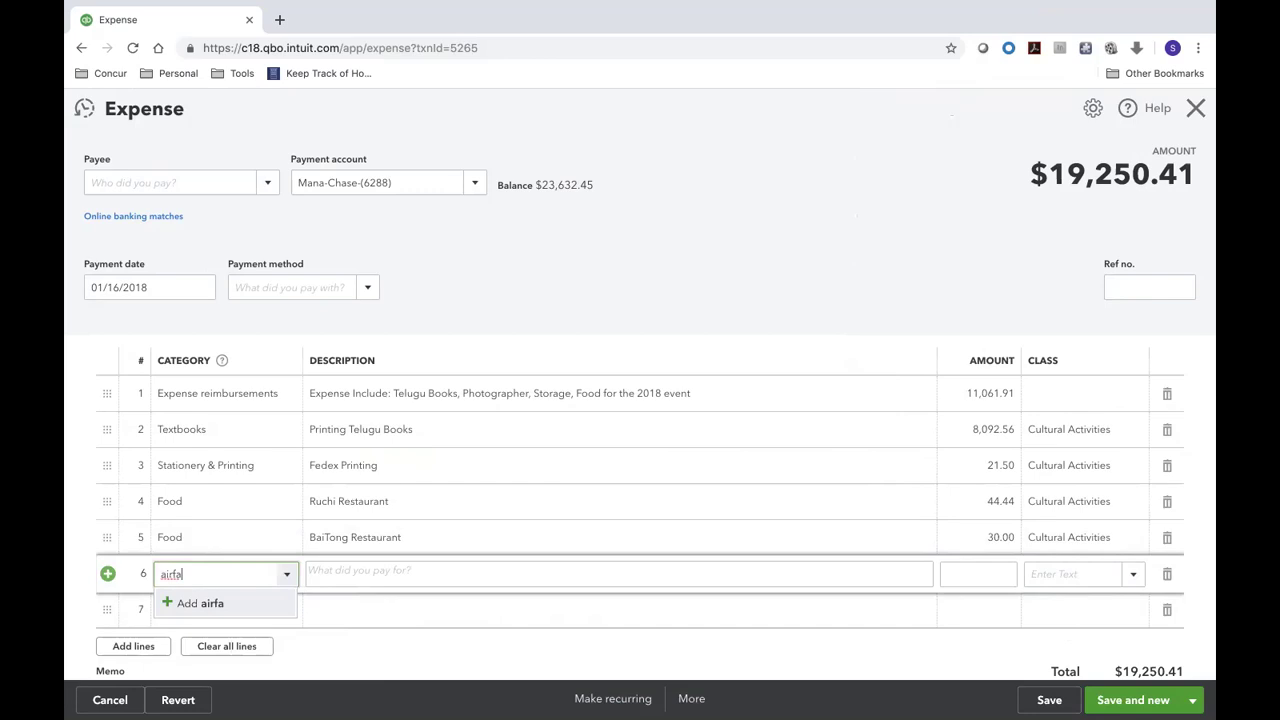
key(BackSpace)
key(BackSpace)
key(BackSpace)
key(BackSpace)
key(BackSpace)
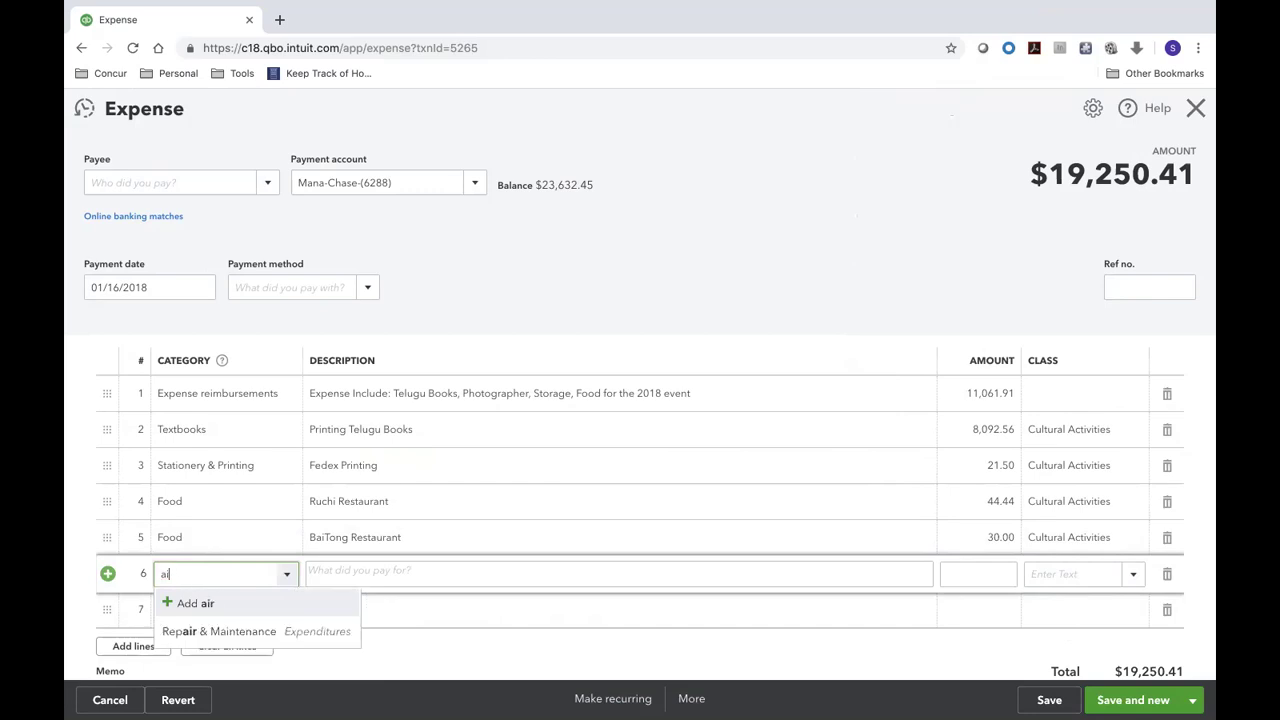
text(Air)
text( Fae)
text(re)
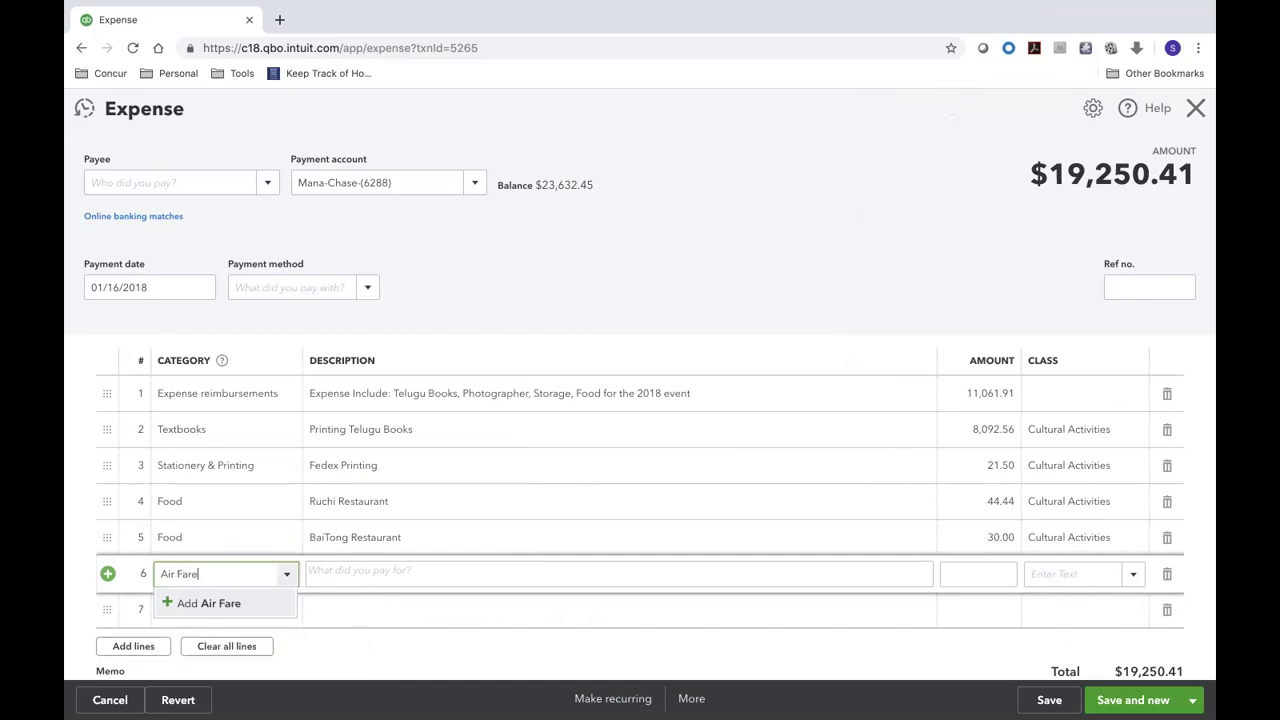
key(BackSpace)
key(BackSpace)
key(BackSpace)
key(BackSpace)
key(BackSpace)
key(BackSpace)
key(BackSpace)
key(BackSpace)
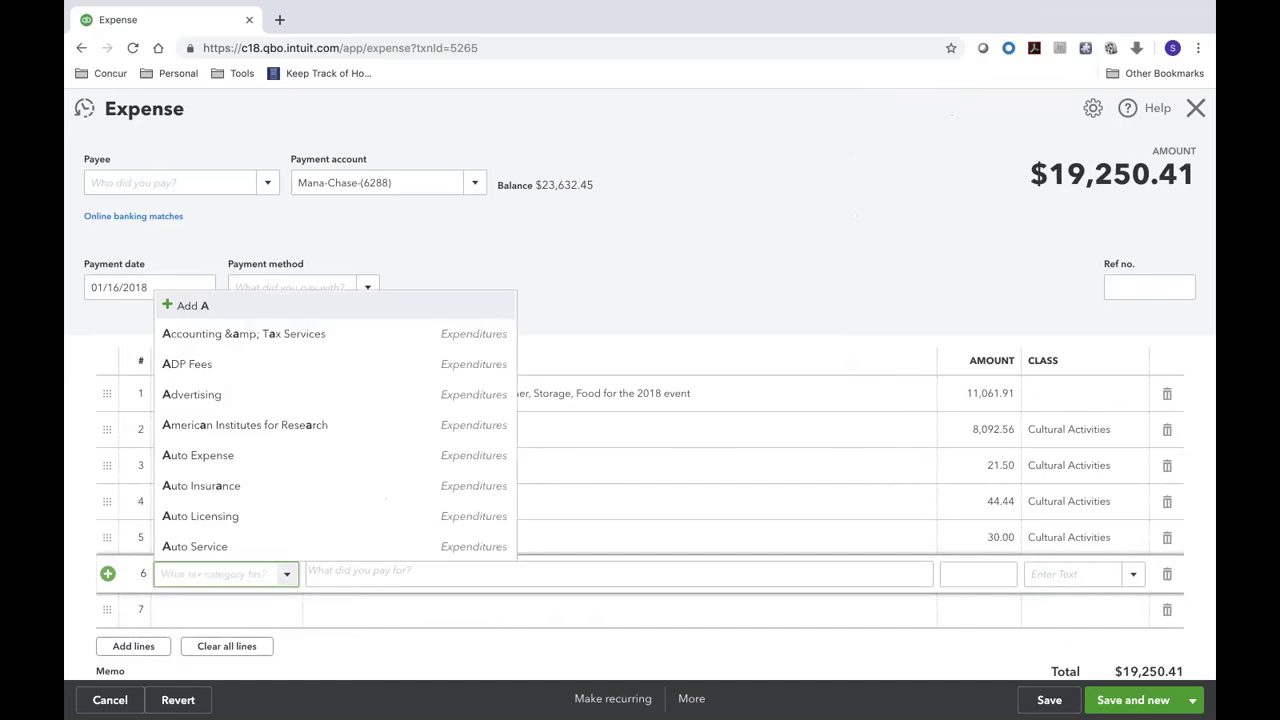
text(Trave)
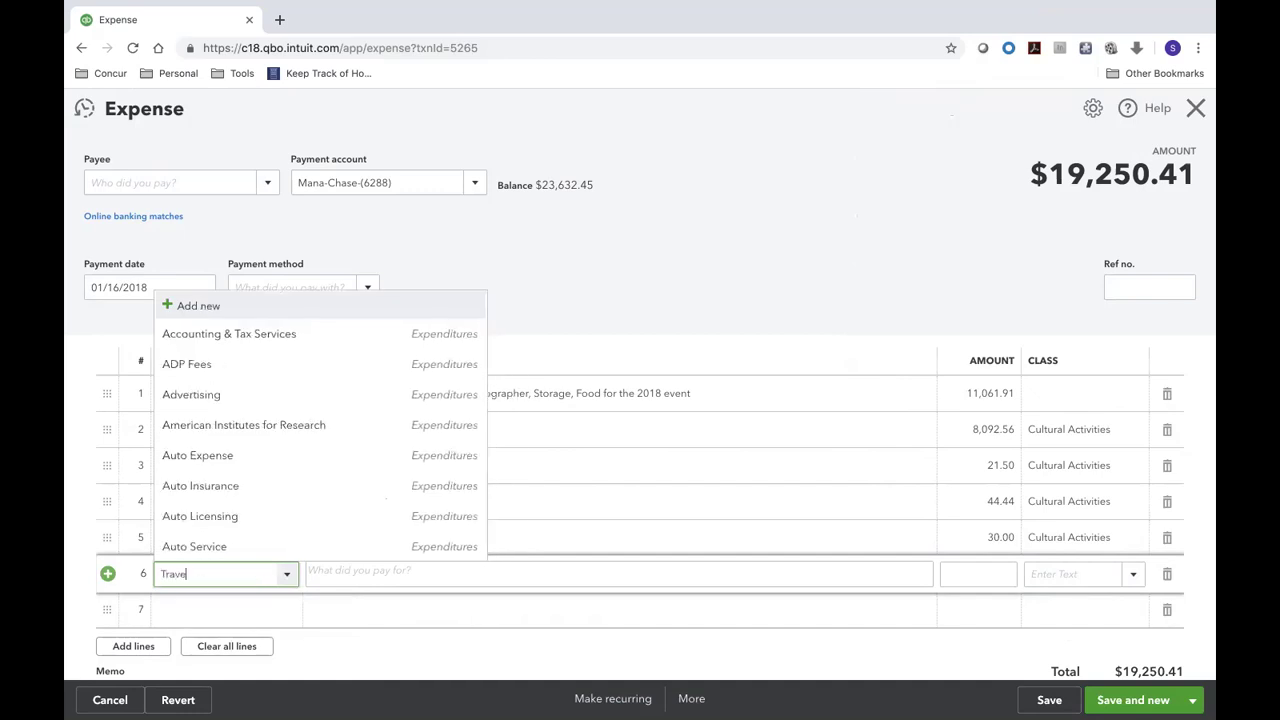
text(l)
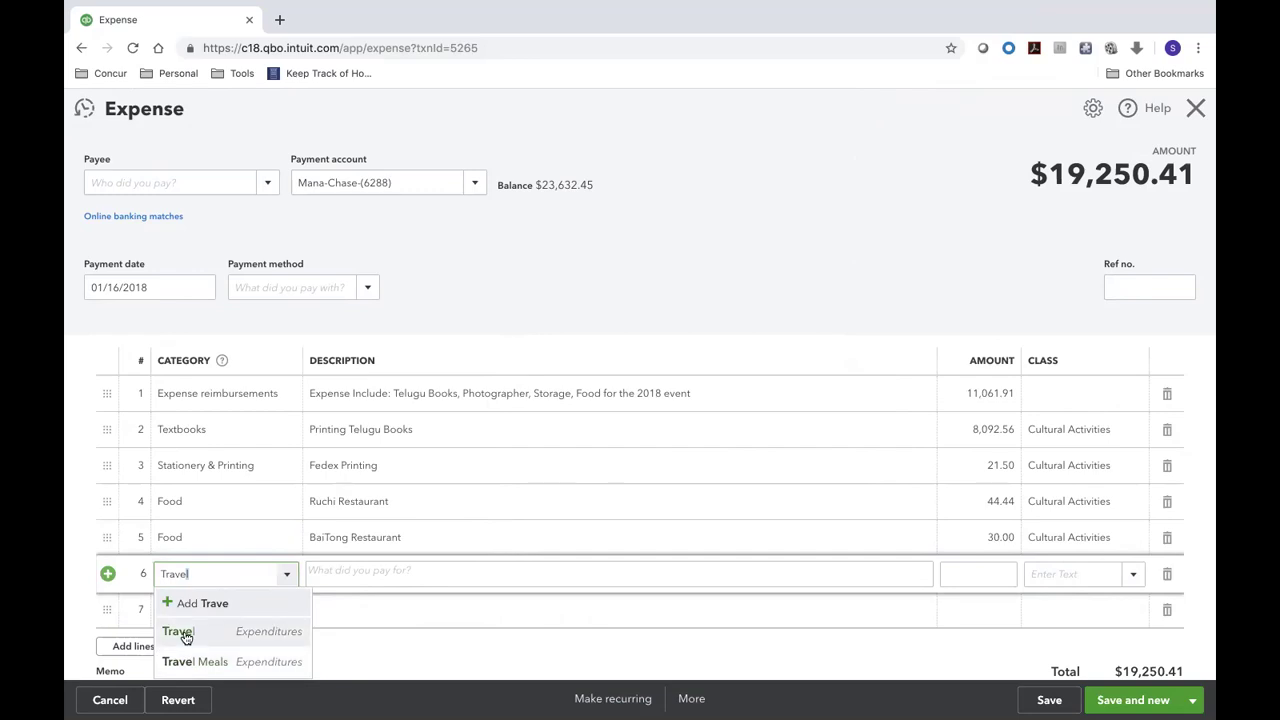
key(BackSpace)
key(BackSpace)
key(BackSpace)
key(BackSpace)
text(Travel)
click(200, 631)
click(321, 589)
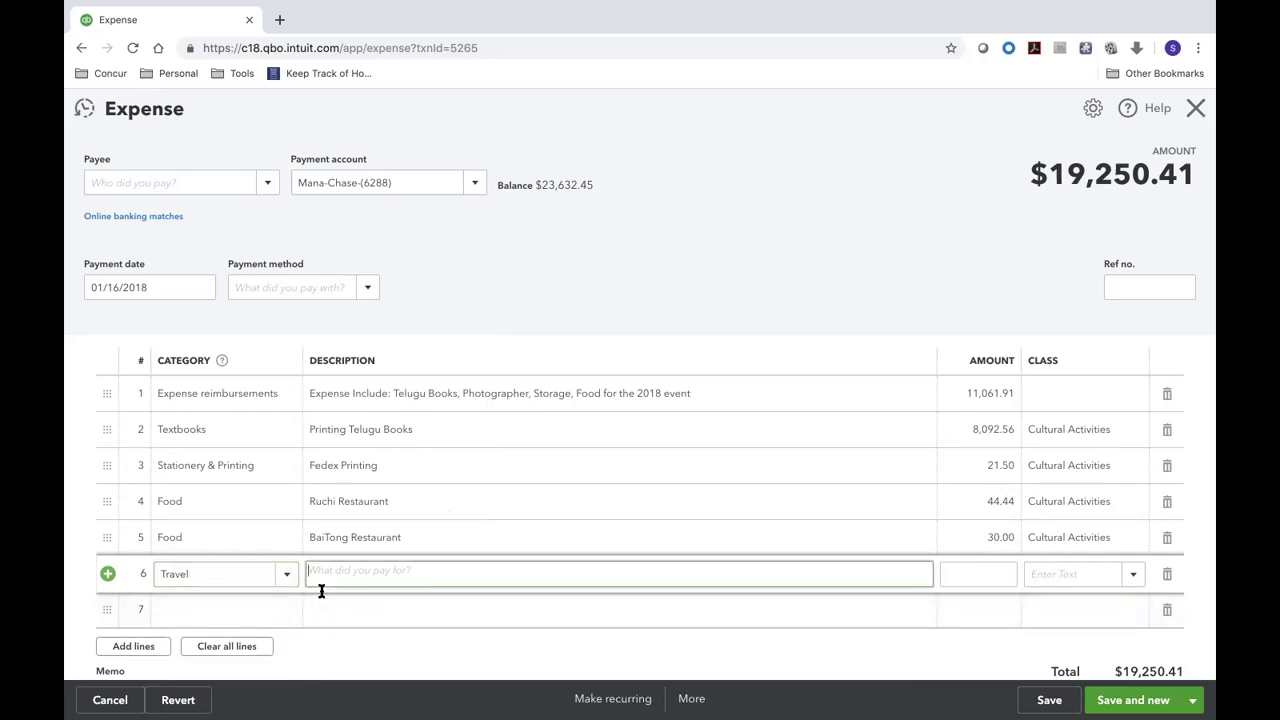
- Describe line 6 as a flight expense for the named traveller
text(Fli)
text(gjt)
text( Expense)
key(Tab)
key(super+Tab)
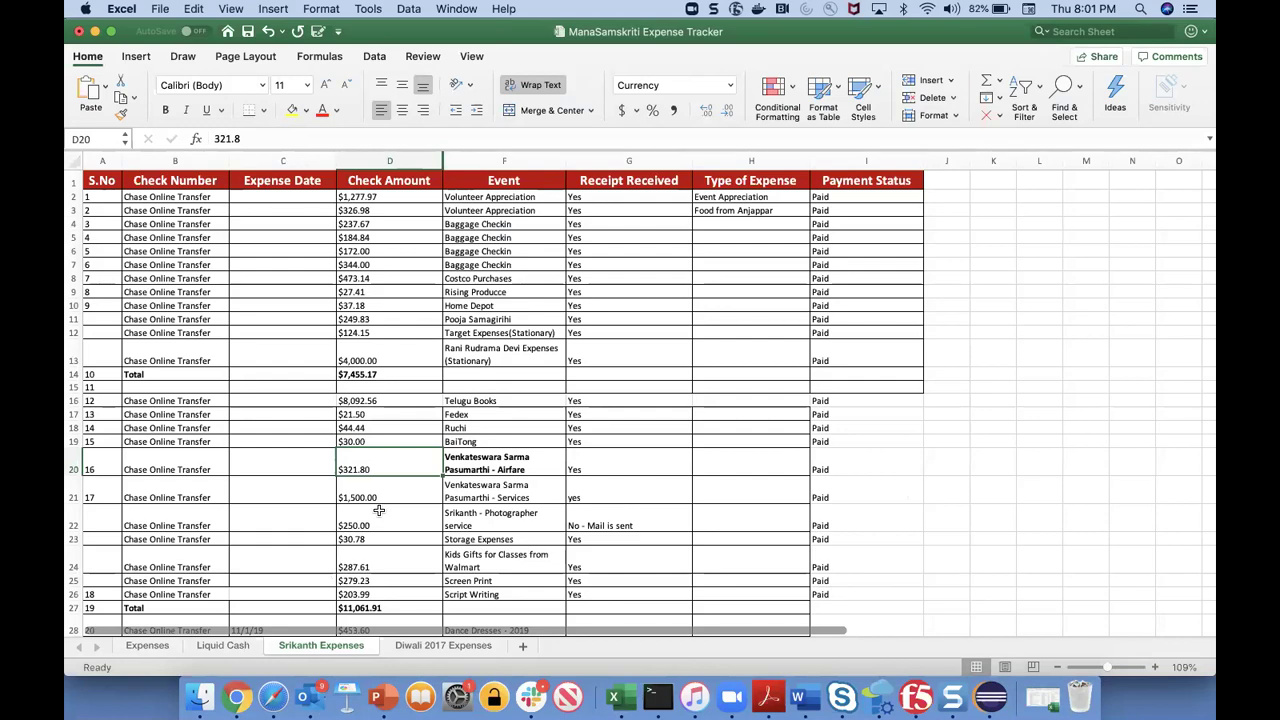
key(super+Tab)
click(399, 573)
key(End)
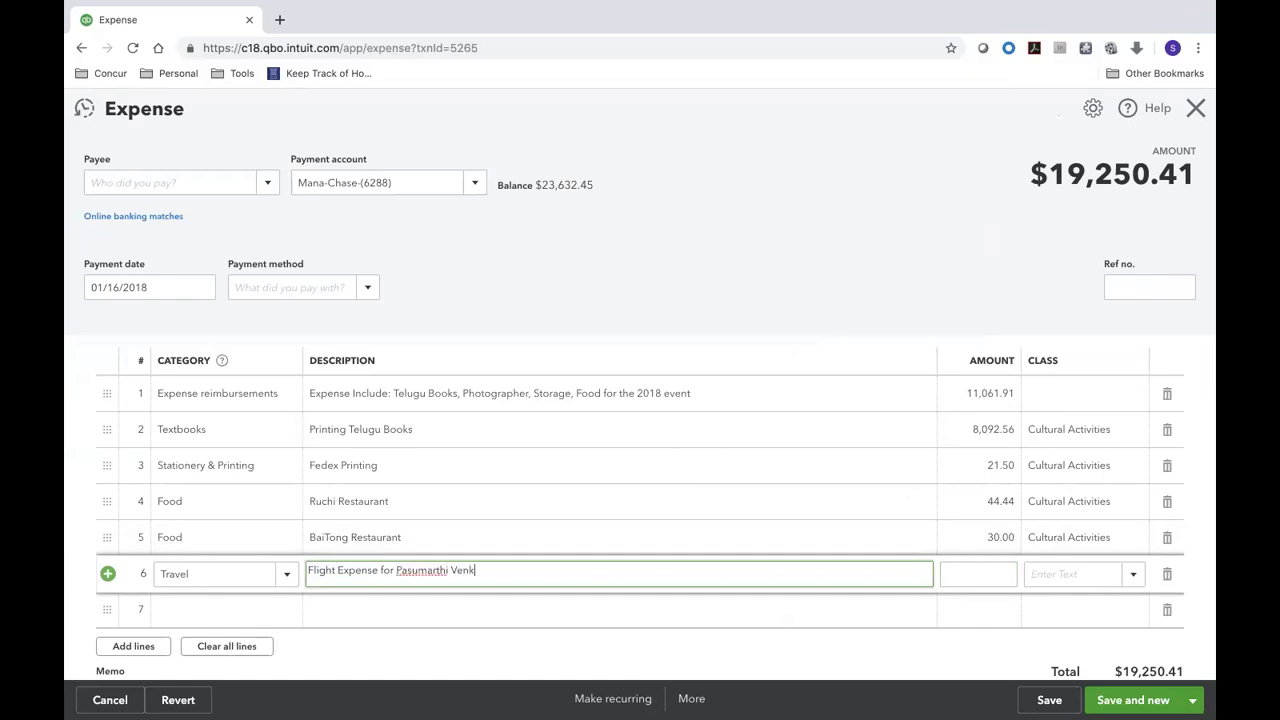
- Enter 321.80 on line 6 and assign it a newly created ManaSamskriti class
key(ctrl+Left)
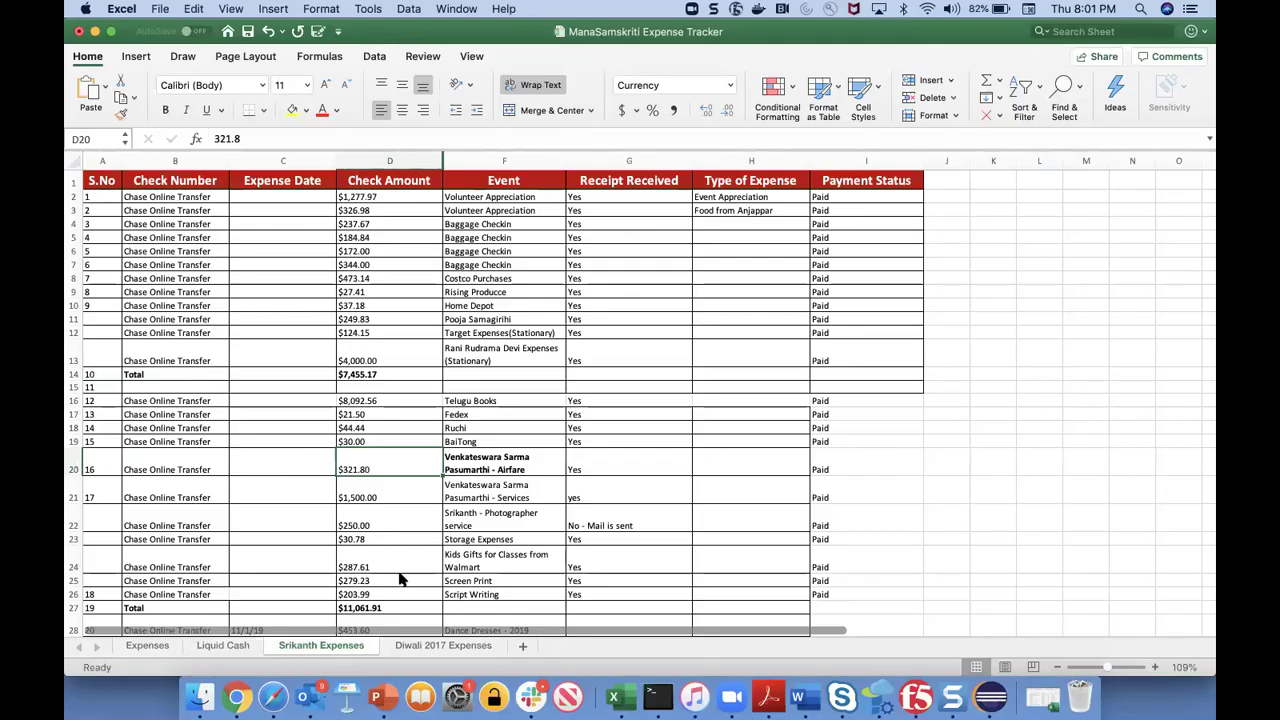
key(ctrl+Right)
text(321)
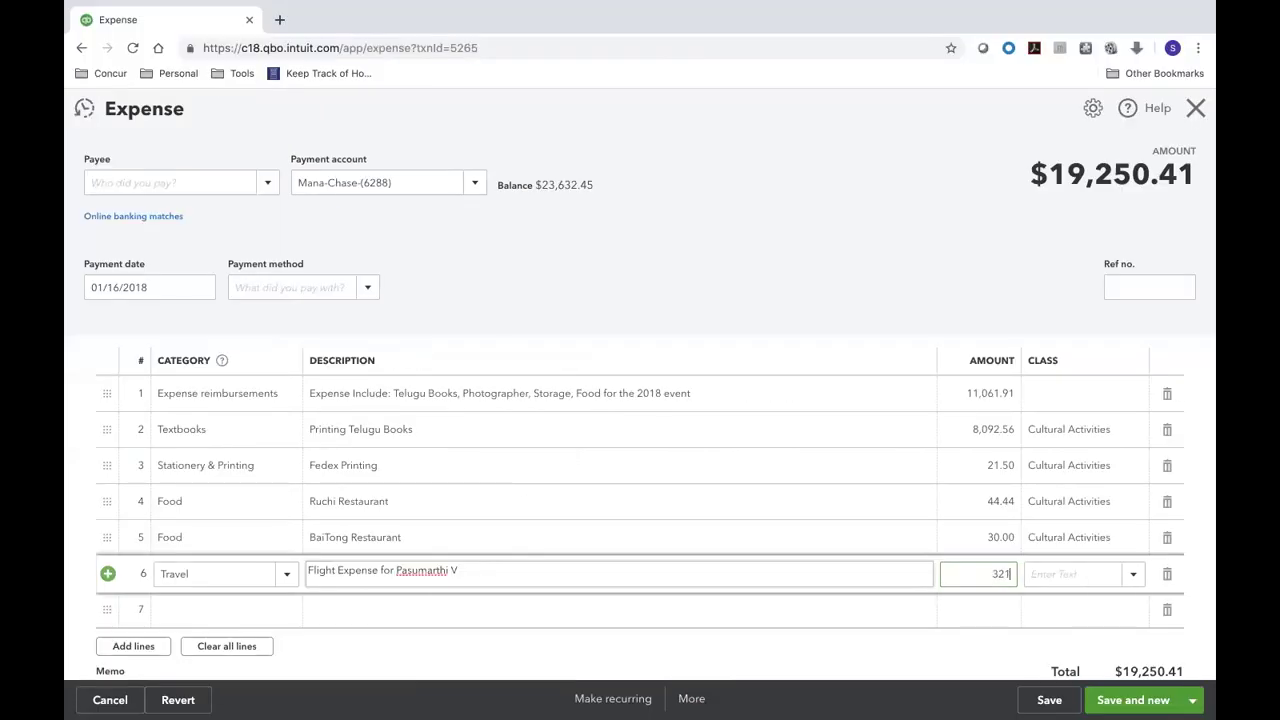
text(.80)
key(Tab)
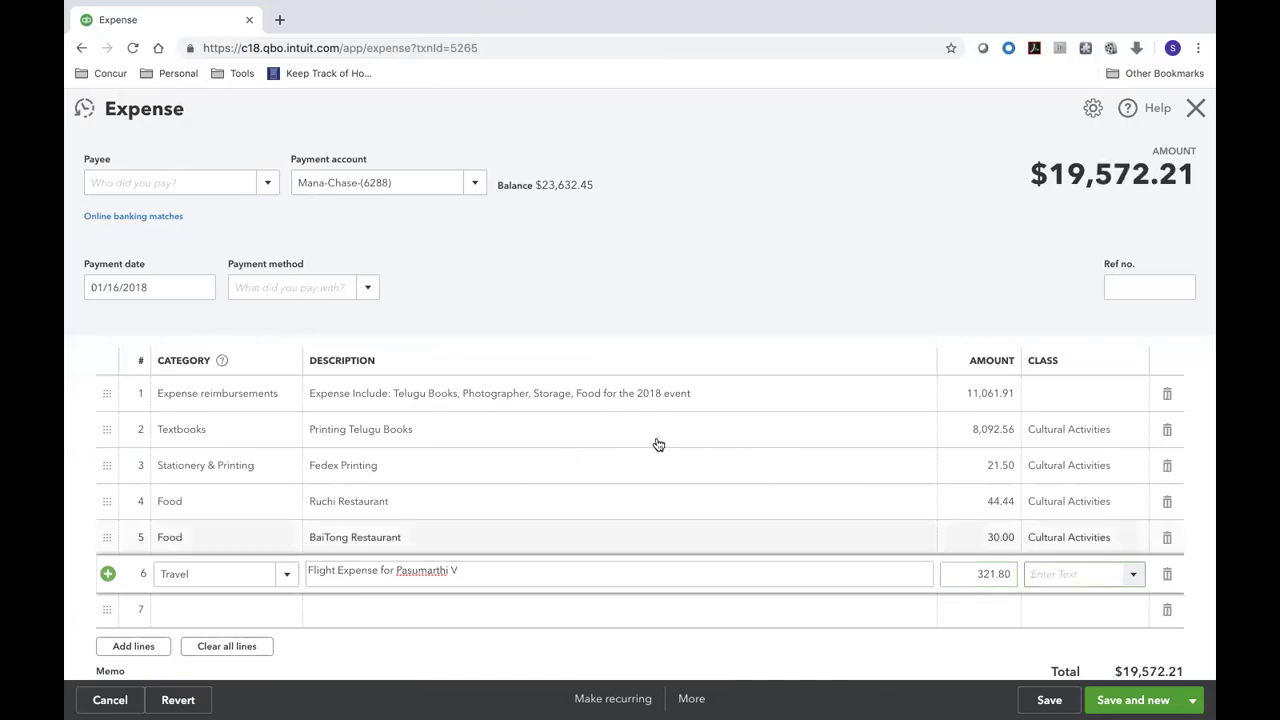
click(1133, 573)
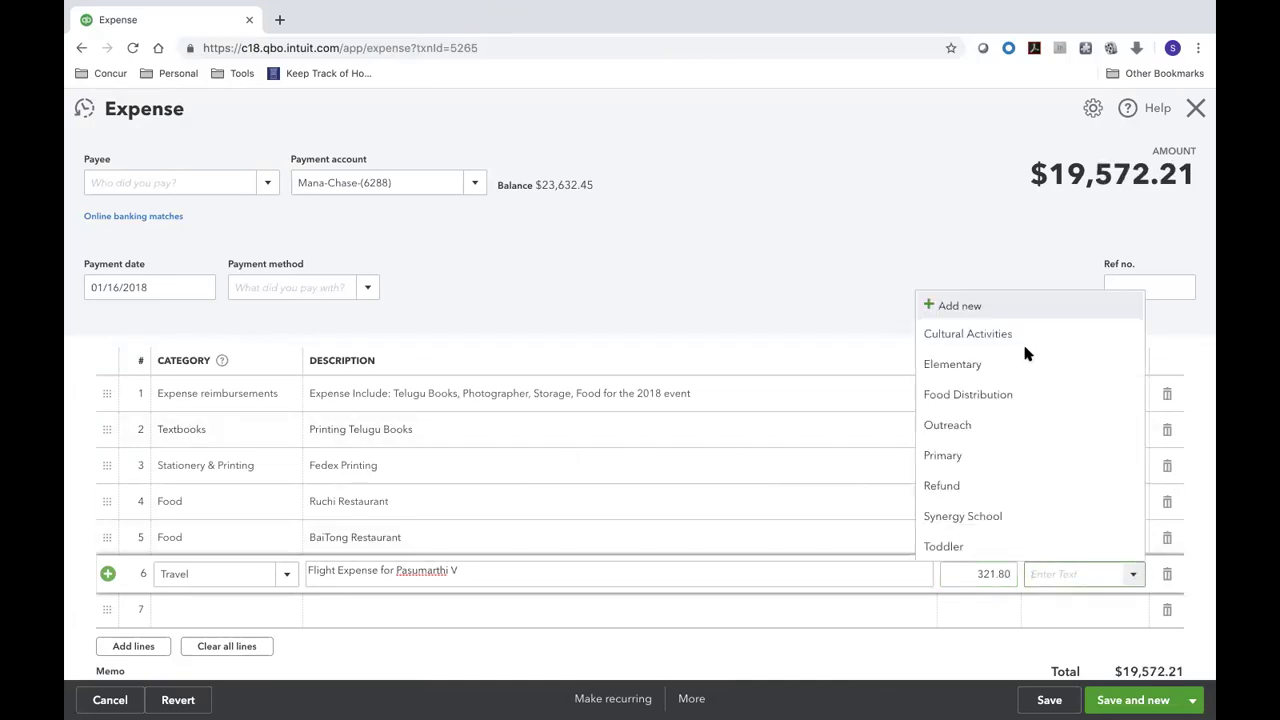
click(962, 308)
text(ManaSamskriti)
key(Return)
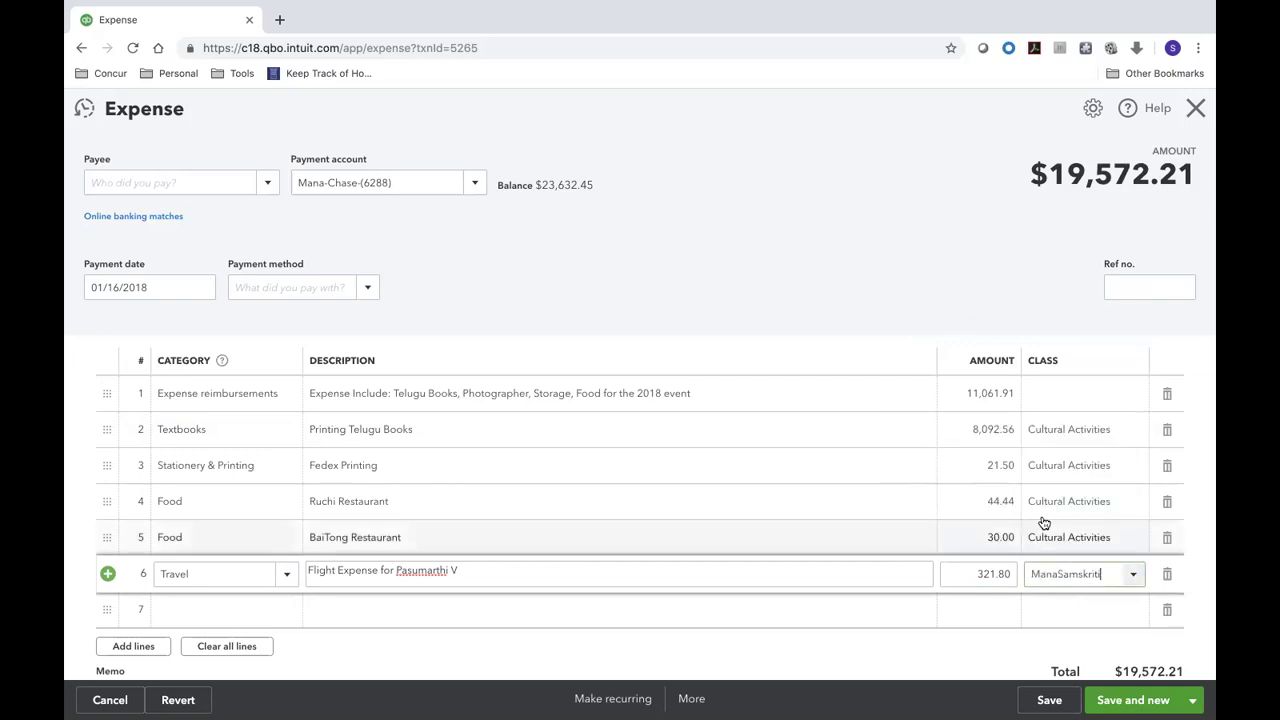
click(1067, 541)
- Change the class of lines 5, 4, 3 and 2 to ManaSamskriti
text(mskriti)
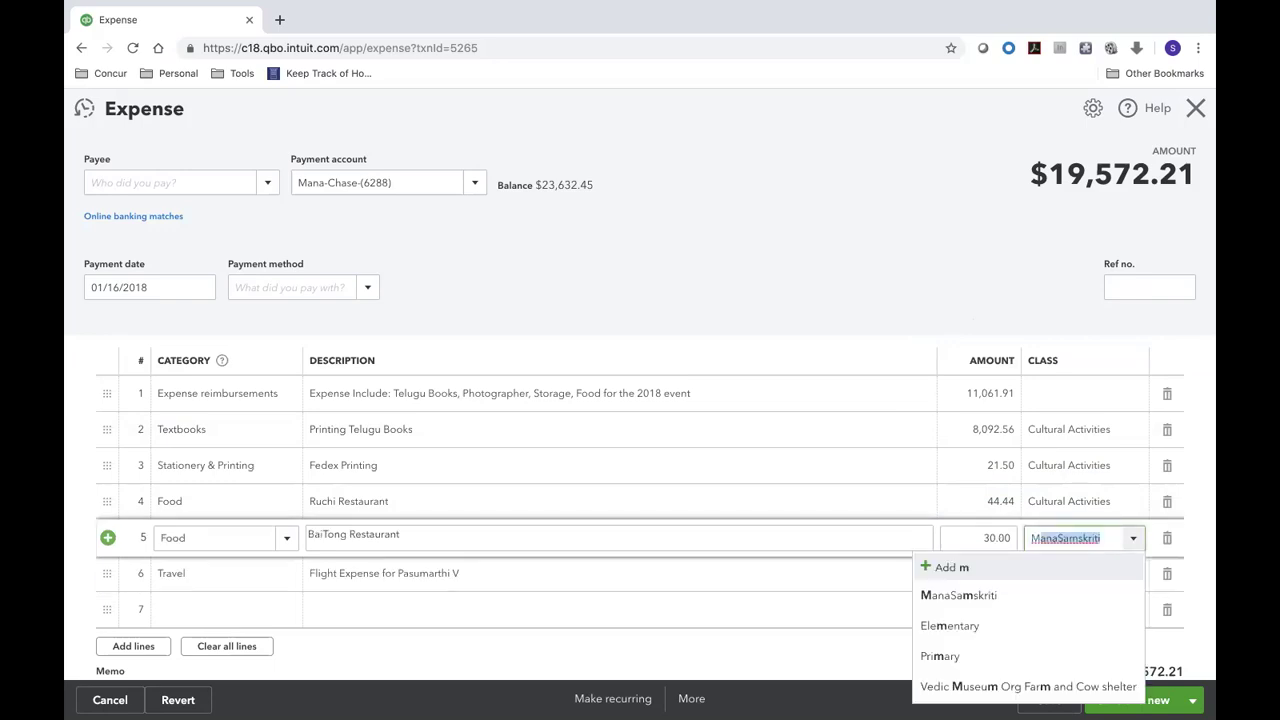
key(Return)
click(1104, 500)
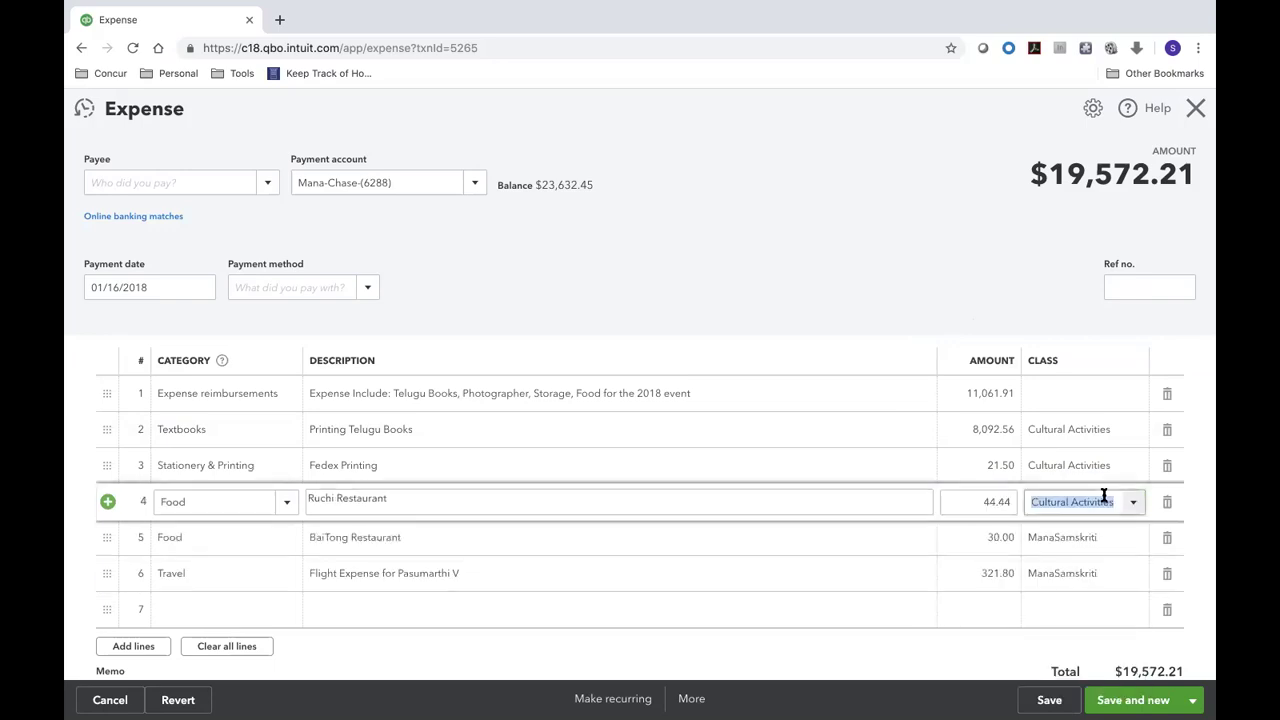
text(mskriti)
key(Return)
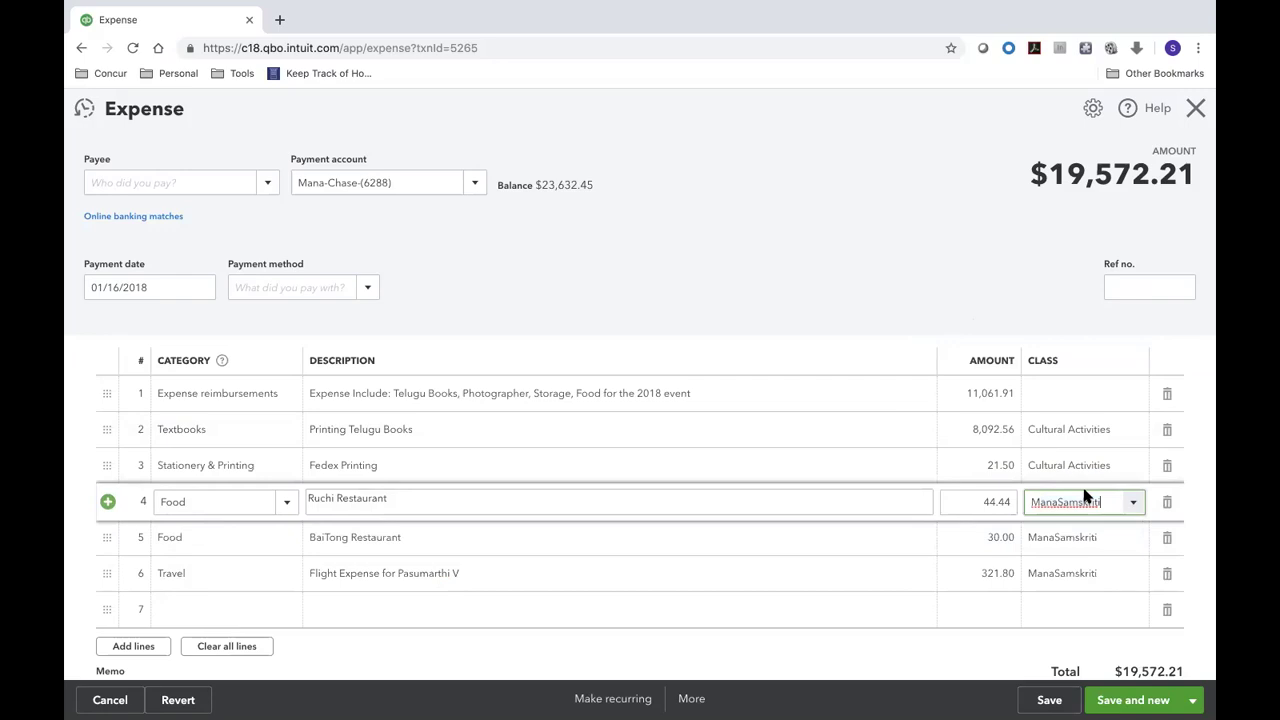
click(1080, 464)
text(ma)
key(Return)
click(1078, 432)
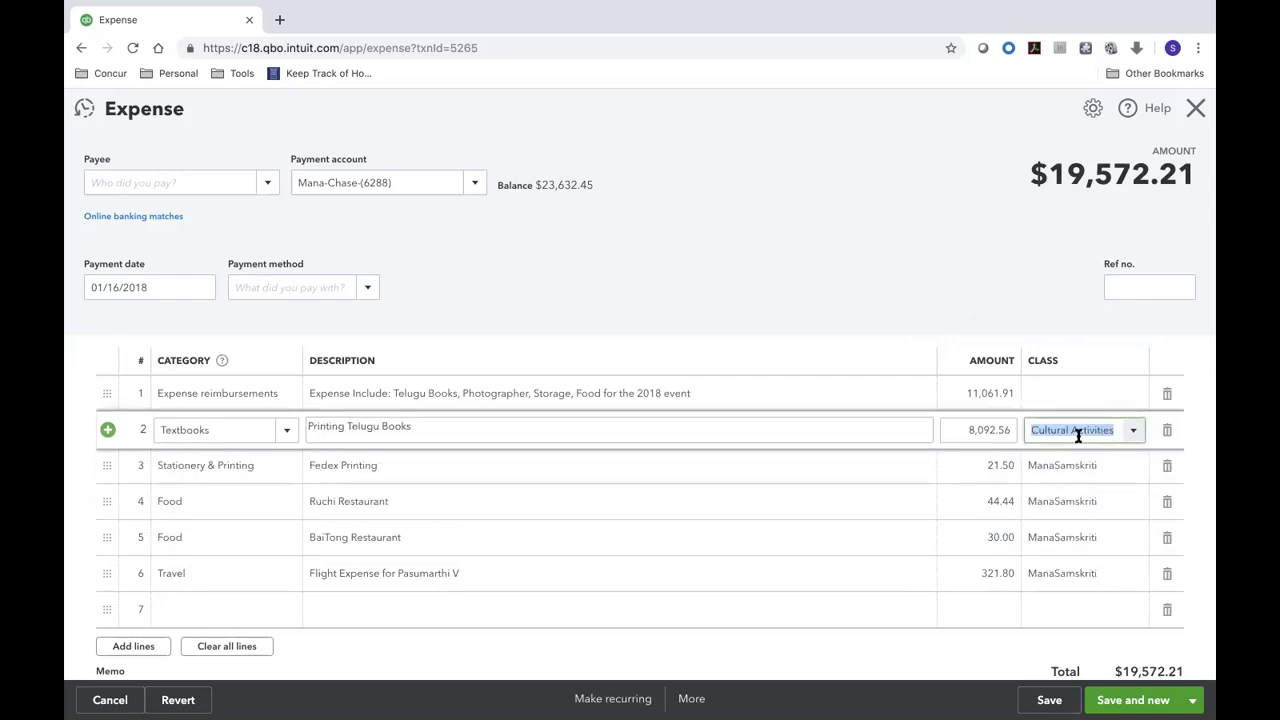
text(man)
key(Return)
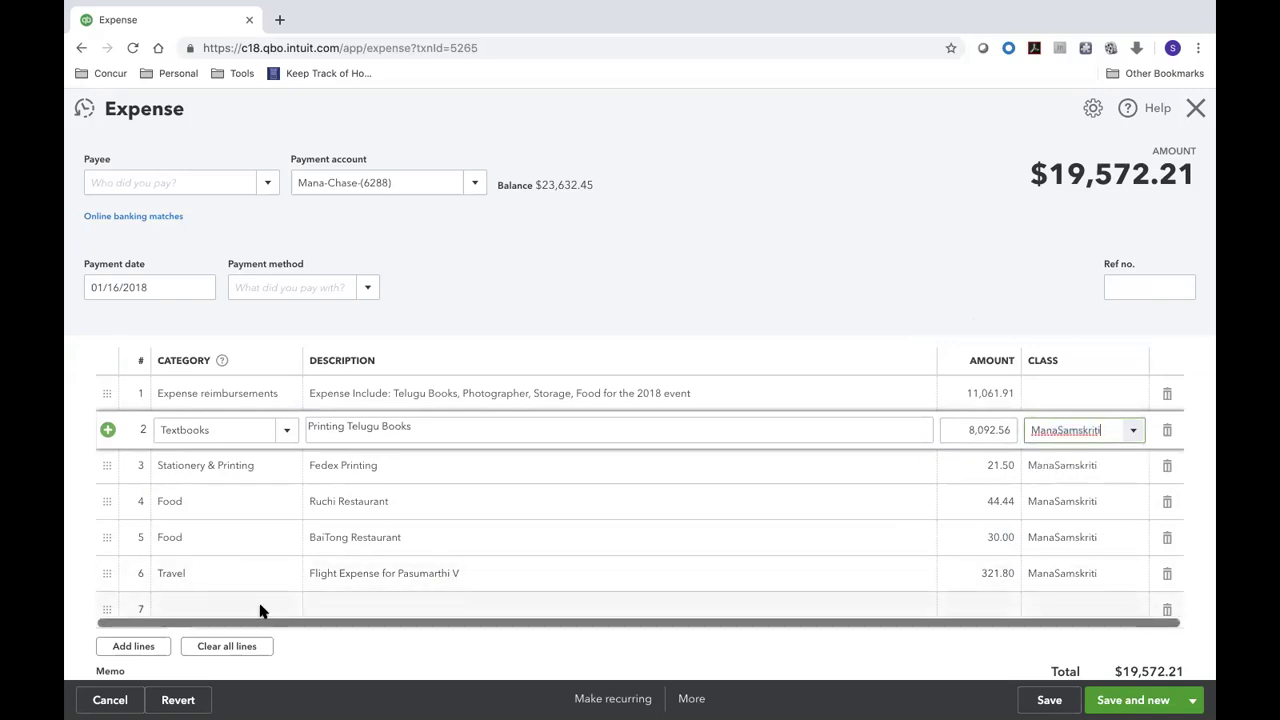
- Look up the $1,500.00 services amount in the Excel tracker
key(ctrl+Left)
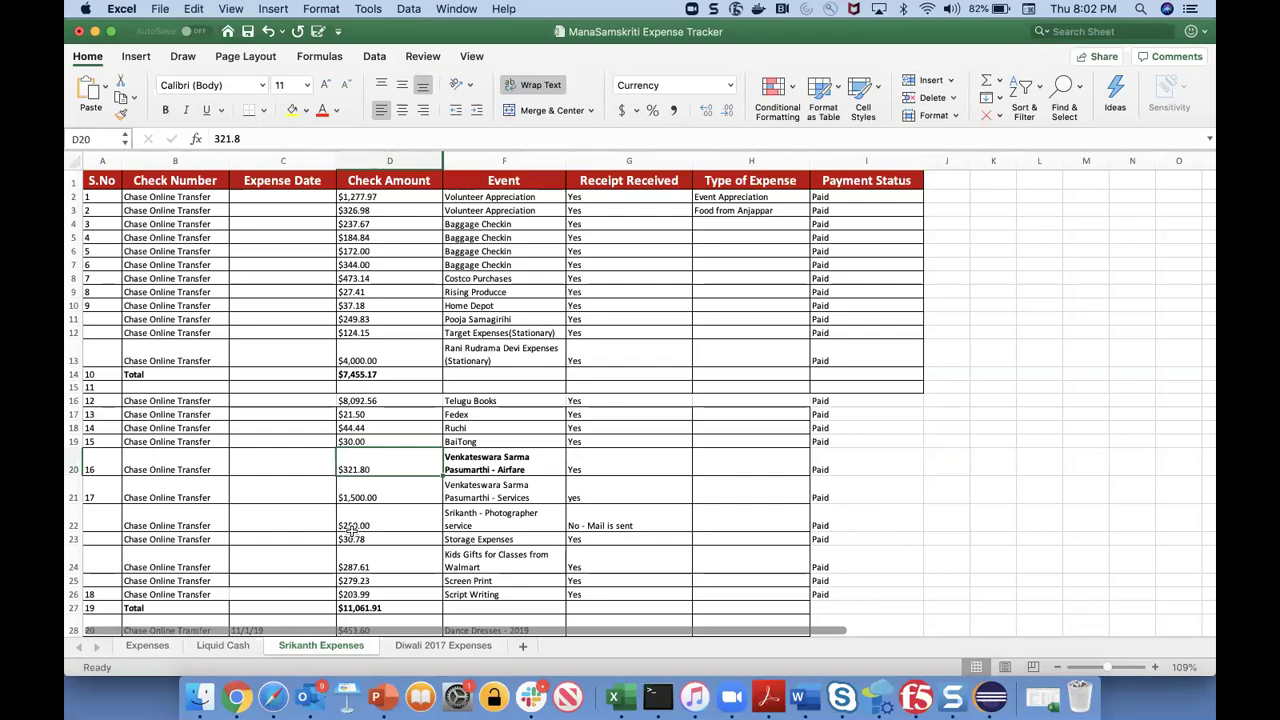
key(Down)
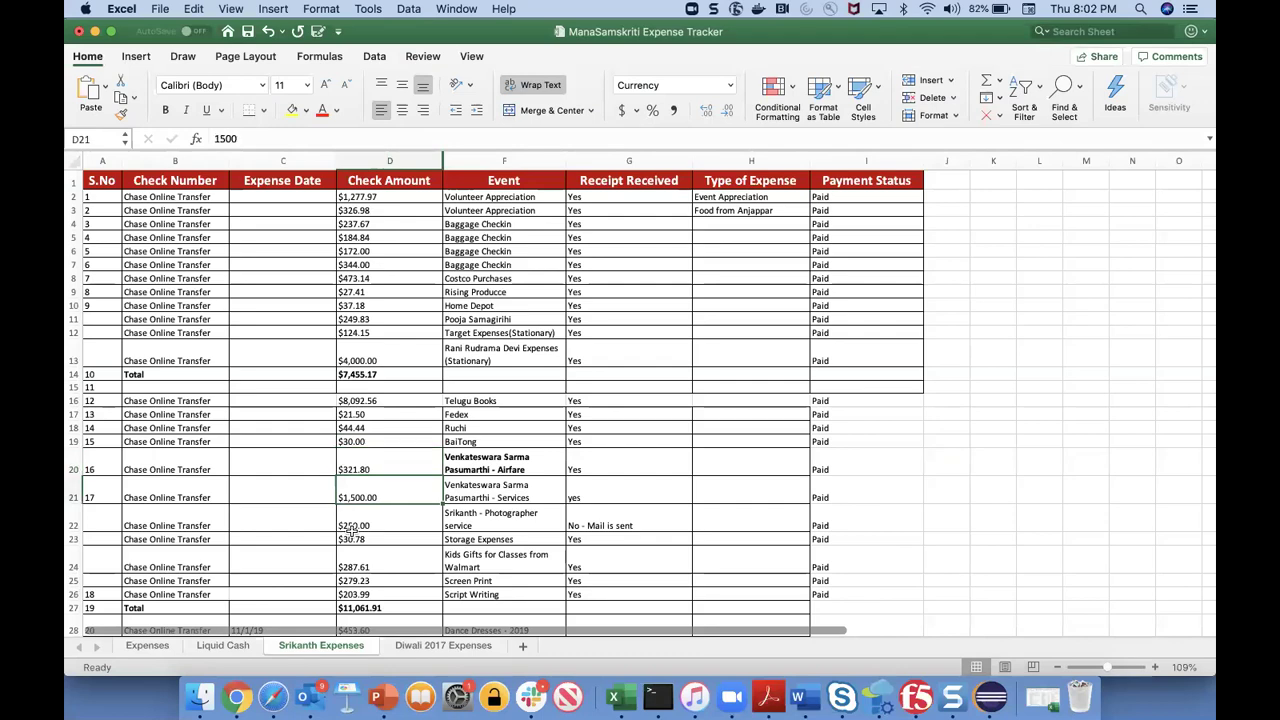
key(ctrl+Right)
- Set line 7's category to Services, checking the Excel tracker for the item
click(220, 609)
text(swec)
key(BackSpace)
key(BackSpace)
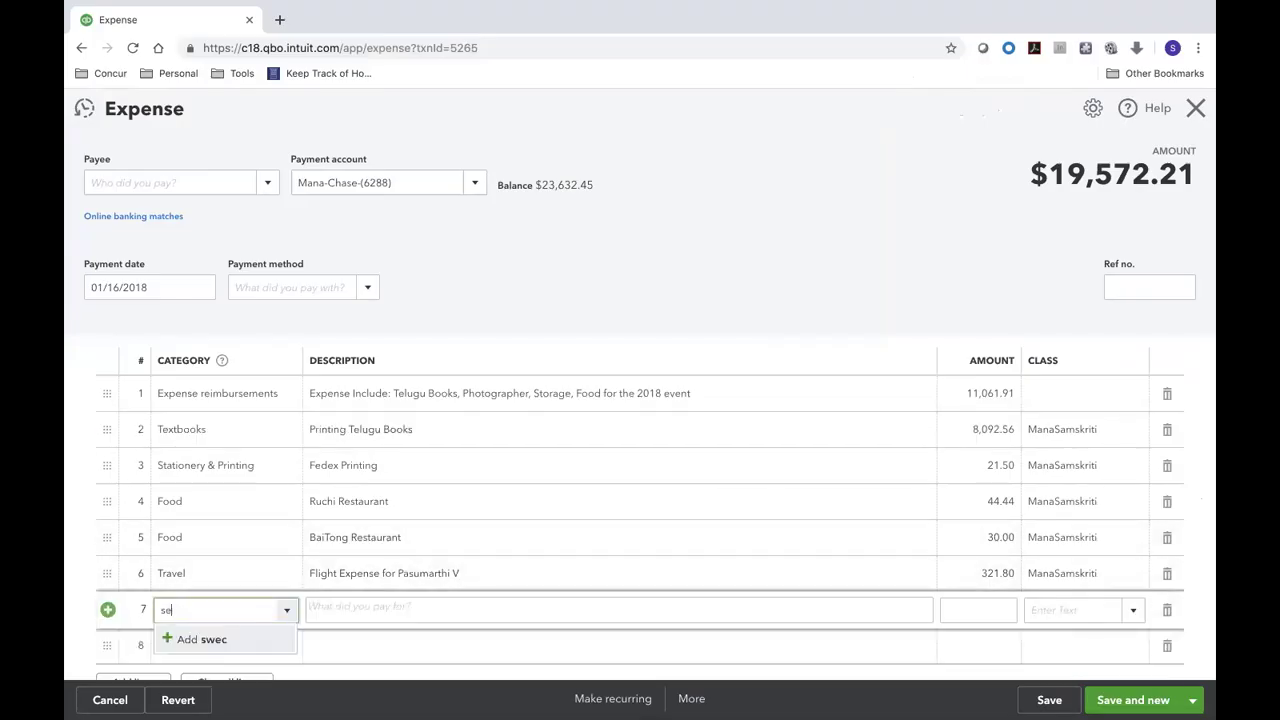
key(Down)
key(Down)
key(Down)
key(Down)
key(Down)
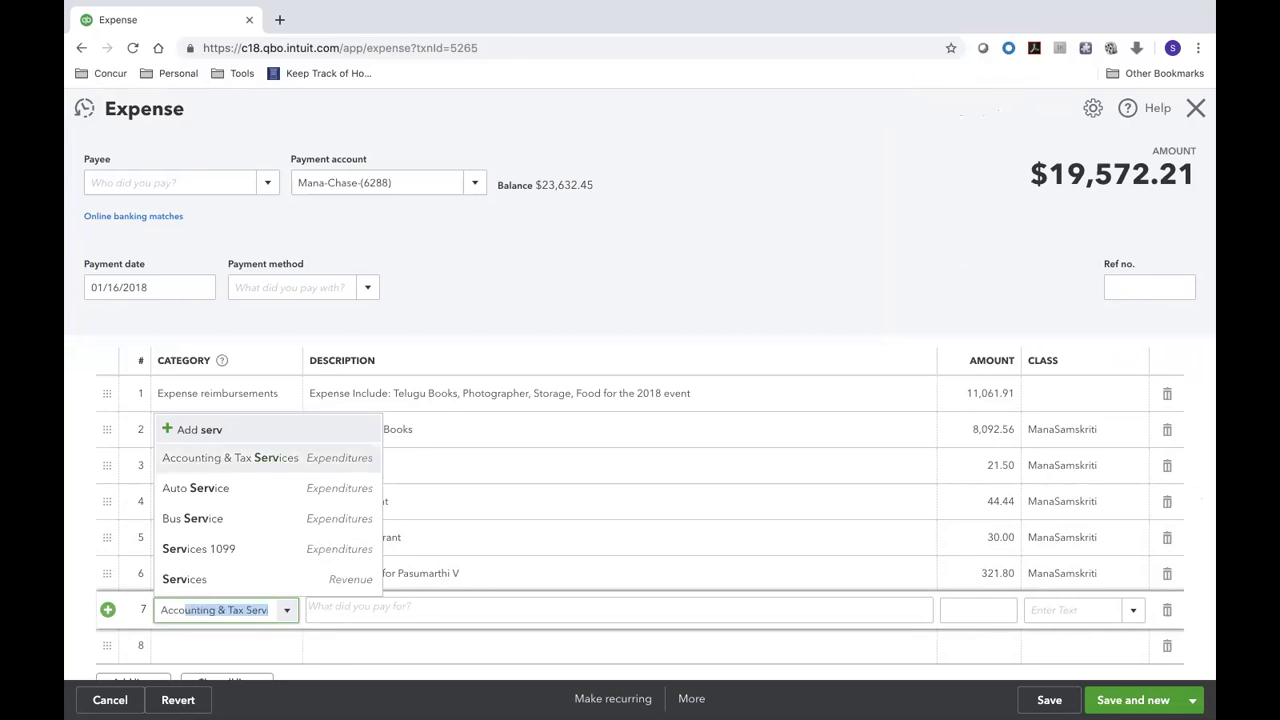
key(Return)
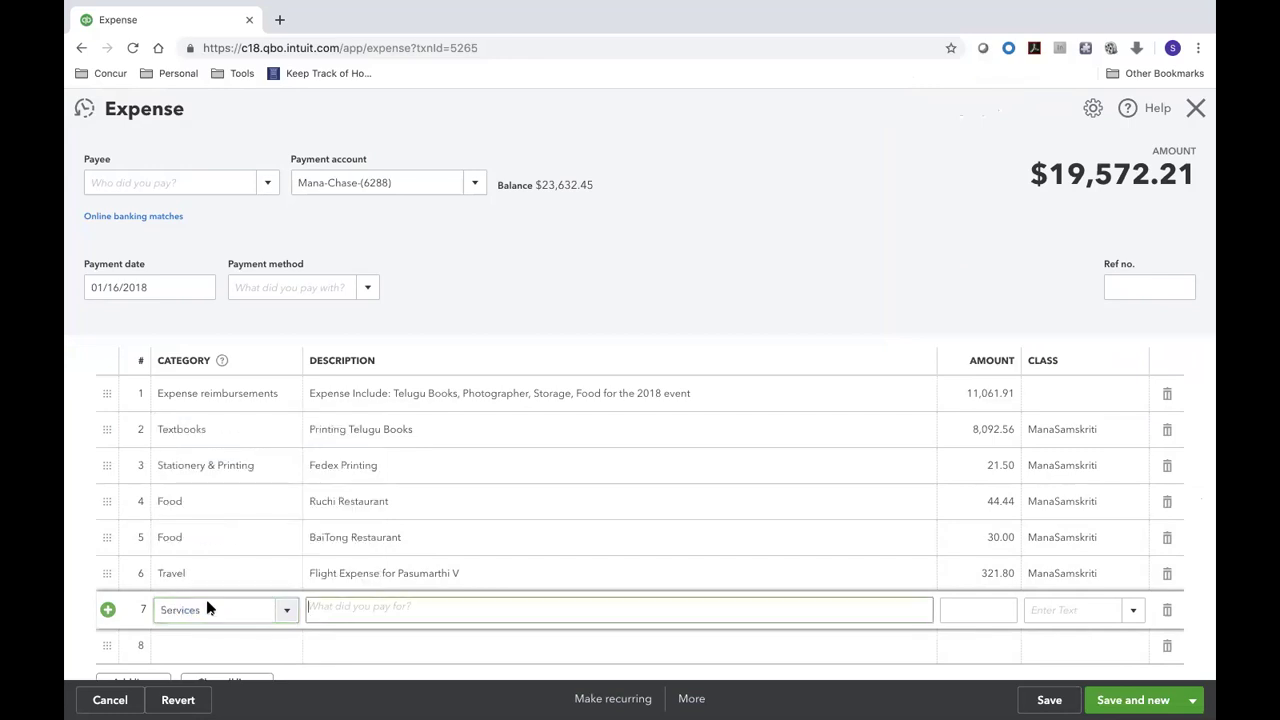
key(ctrl+Left)
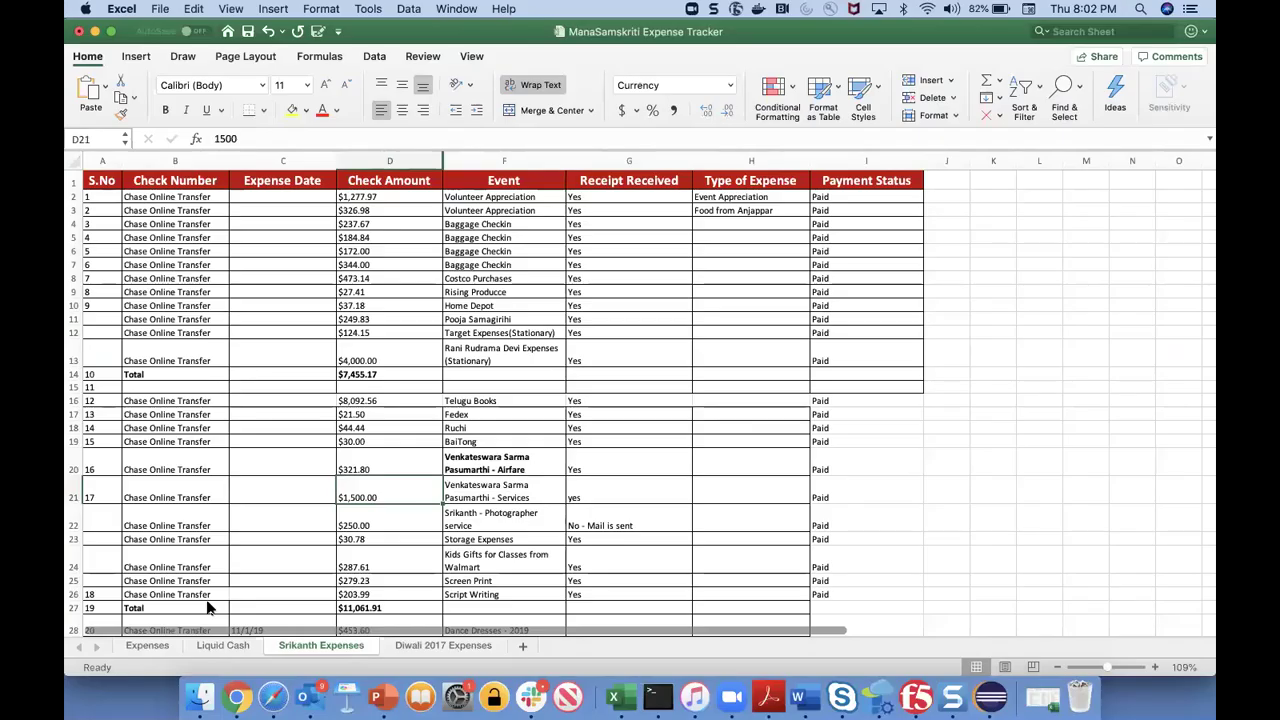
key(ctrl+Right)
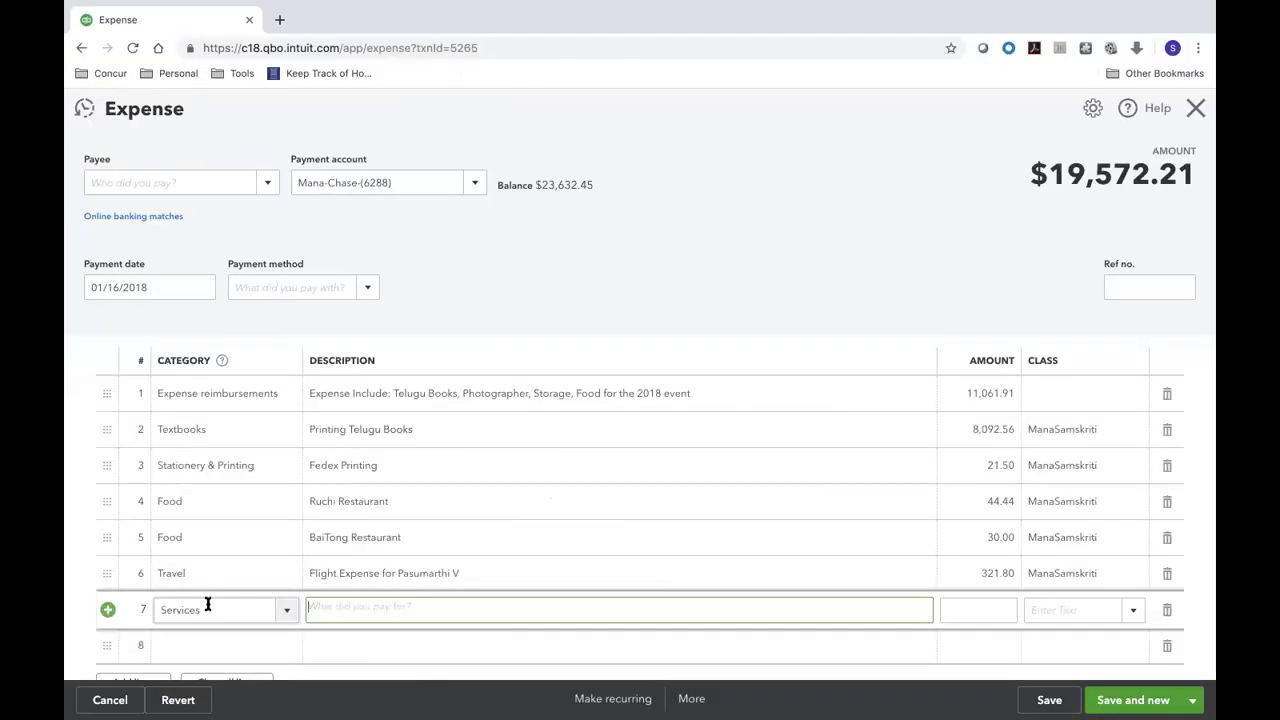
key(ctrl+Left)
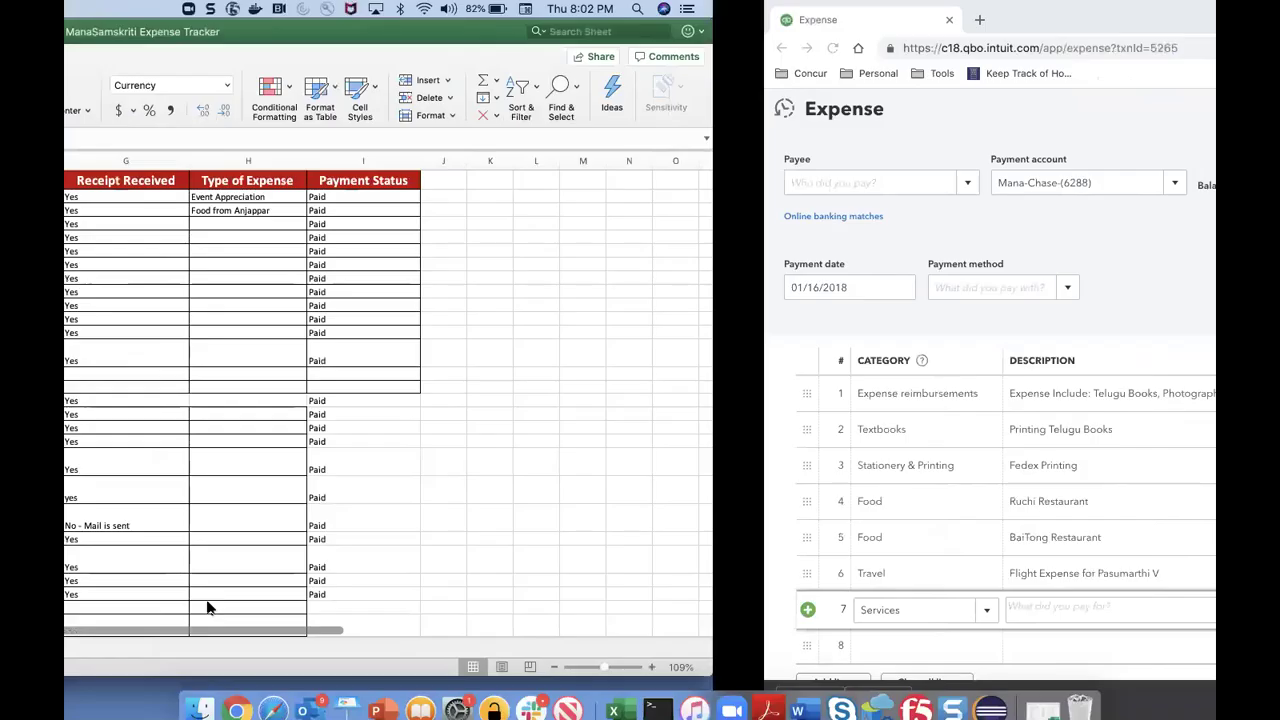
key(ctrl+Right)
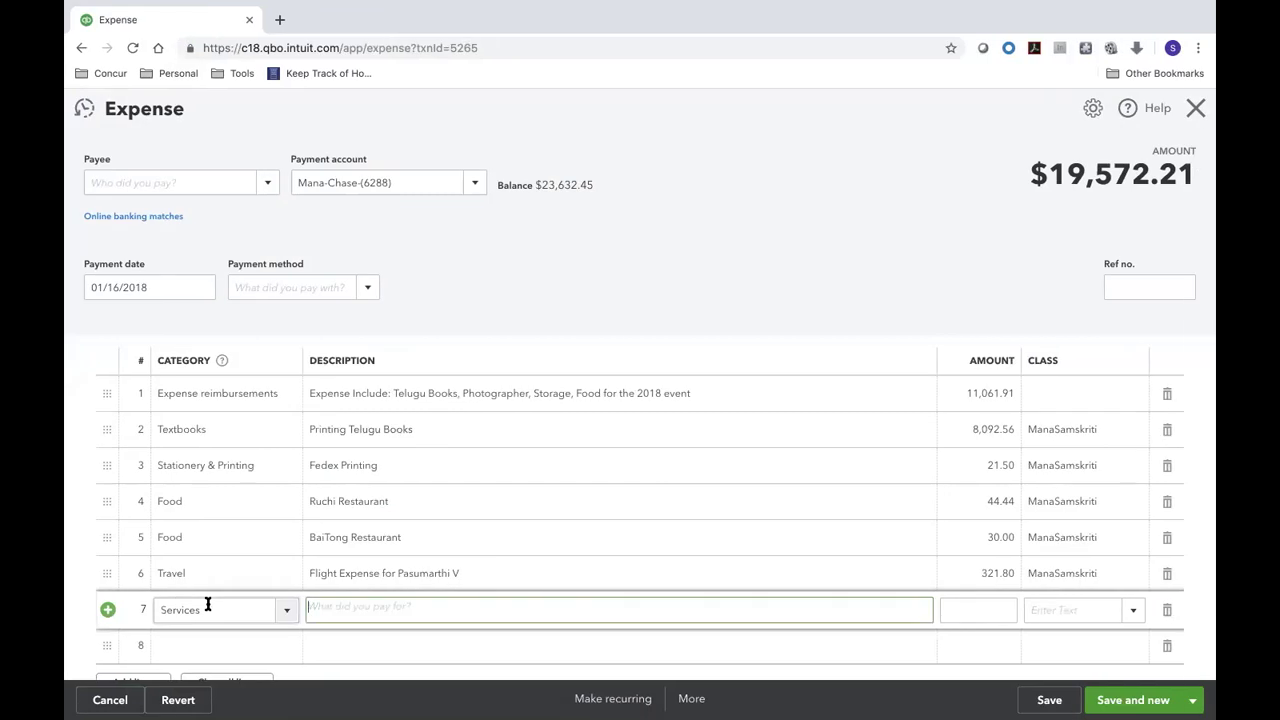
- Give line 7 the service-provider description, amount 1,500.00 and class ManaSamskriti
text(Se)
key(BackSpace)
text(Pas)
key(BackSpace)
text(Services by Pasumarthi V)
key(Tab)
key(super+Tab)
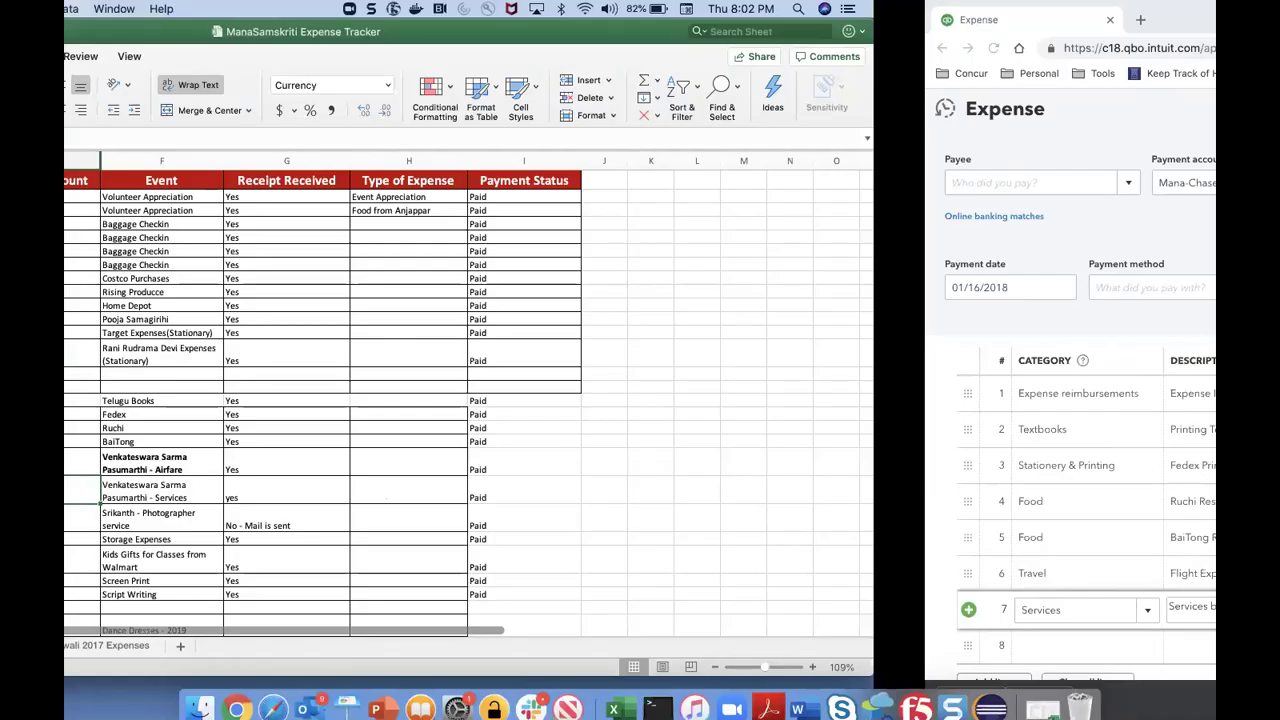
key(super+Tab)
text(1,500)
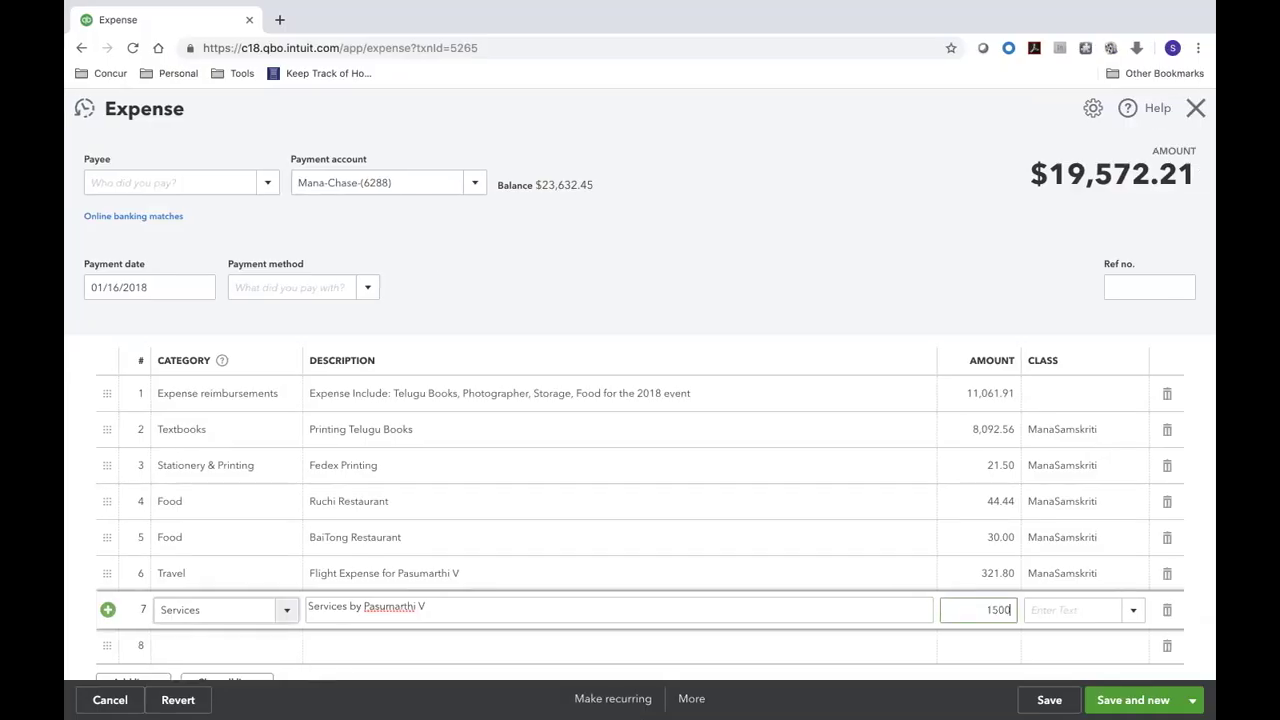
key(Tab)
text(Ma)
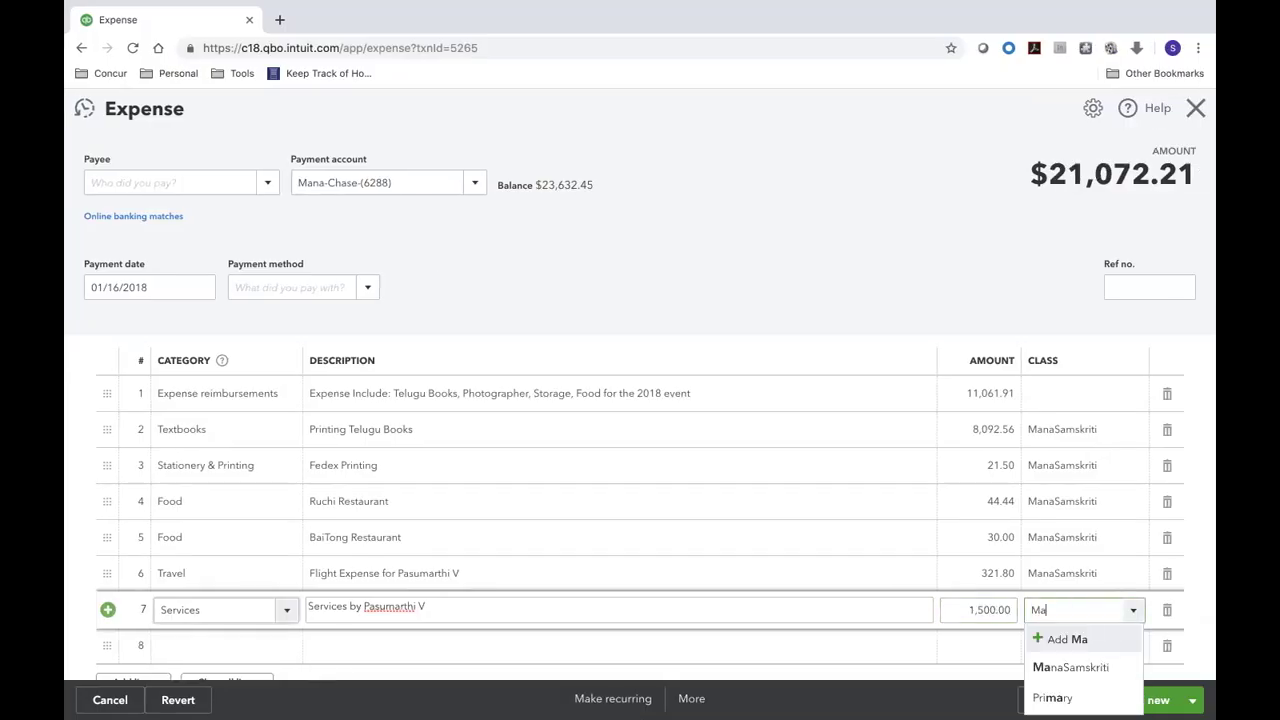
key(Return)
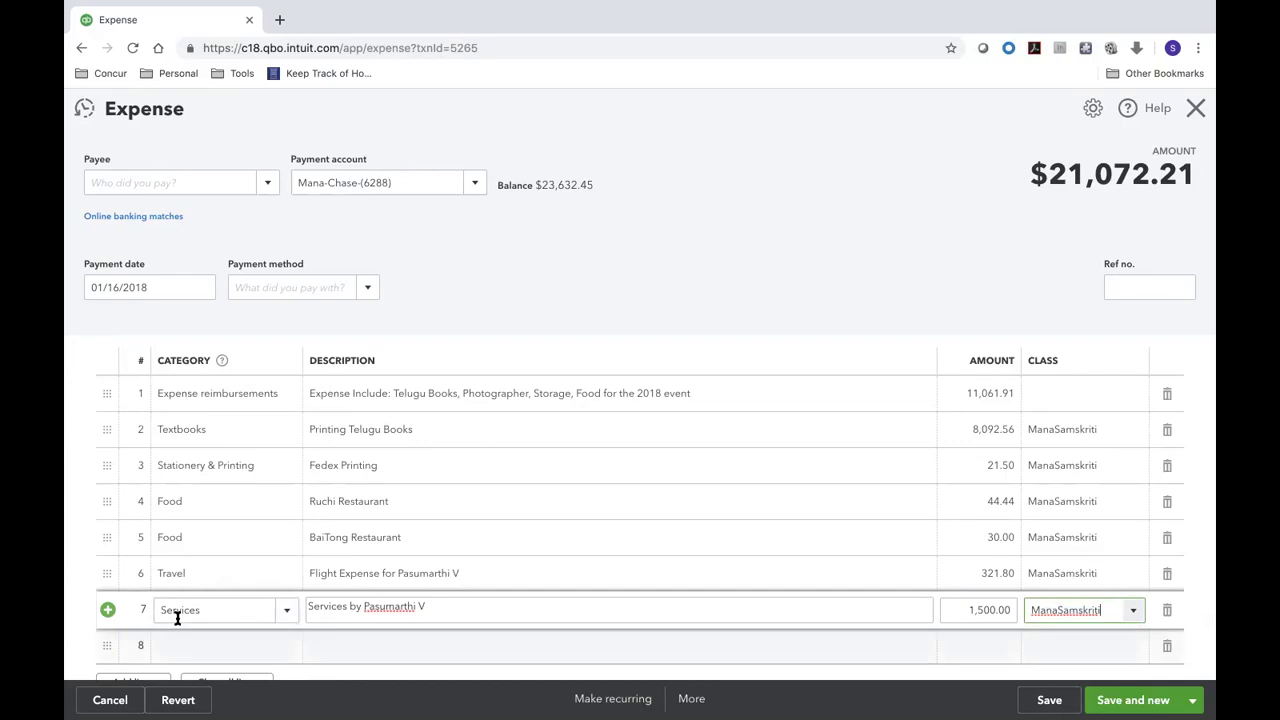
- Start line 8, check the tracker, and search categories for 'rin'
click(209, 645)
key(ctrl+Left)
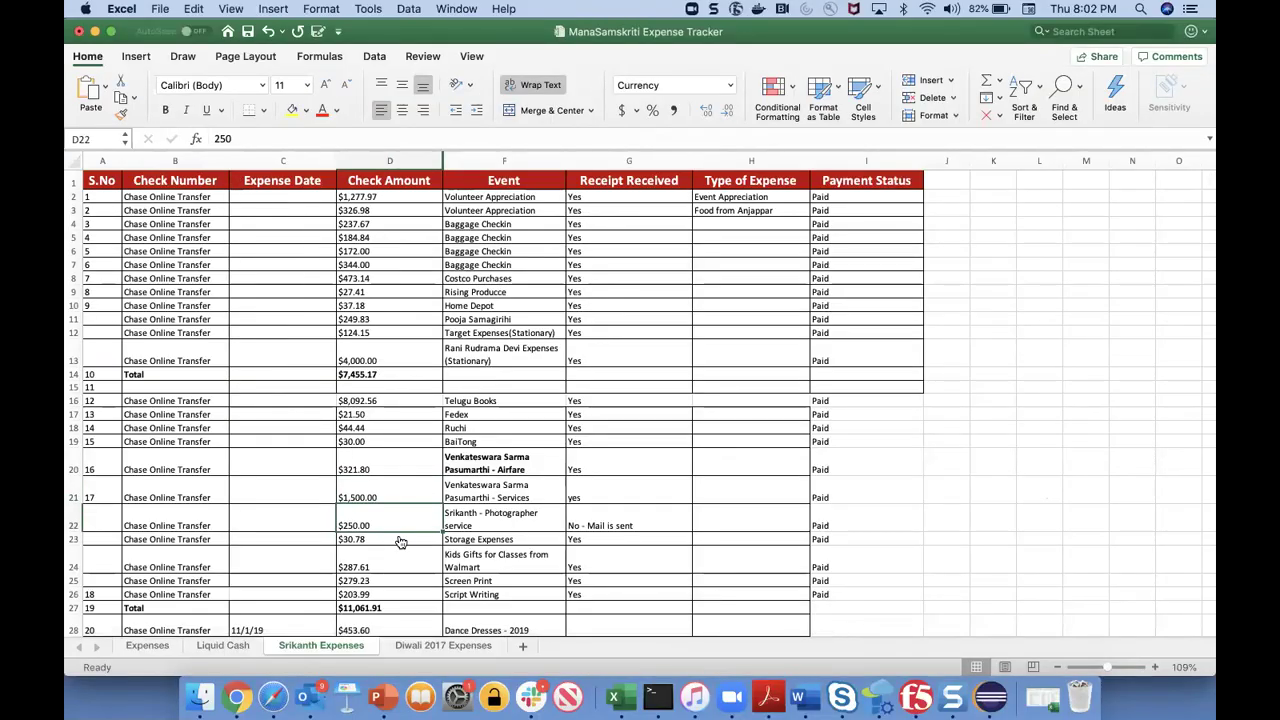
key(ctrl+Right)
text(pho)
key(BackSpace)
key(BackSpace)
text(rin)
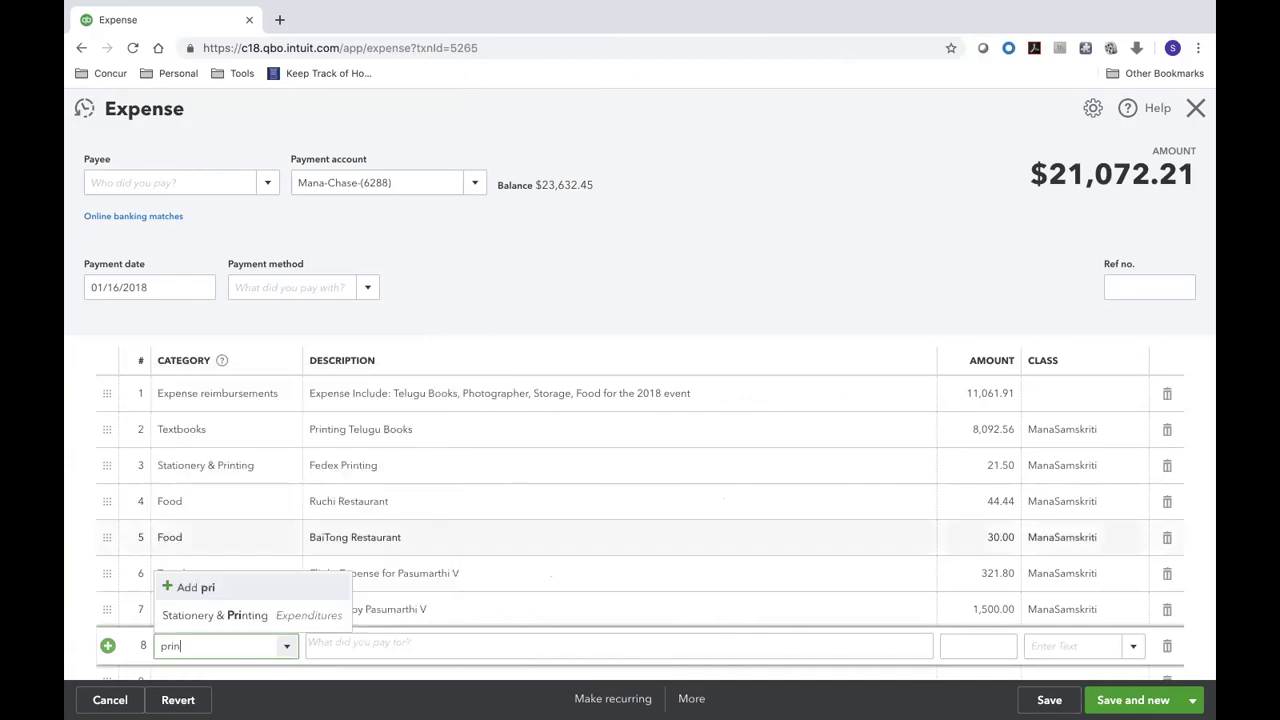
- Fill line 8 as Stationery & Printing, Photography Prints, 250.00, class ManaSamskriti
click(282, 613)
click(354, 644)
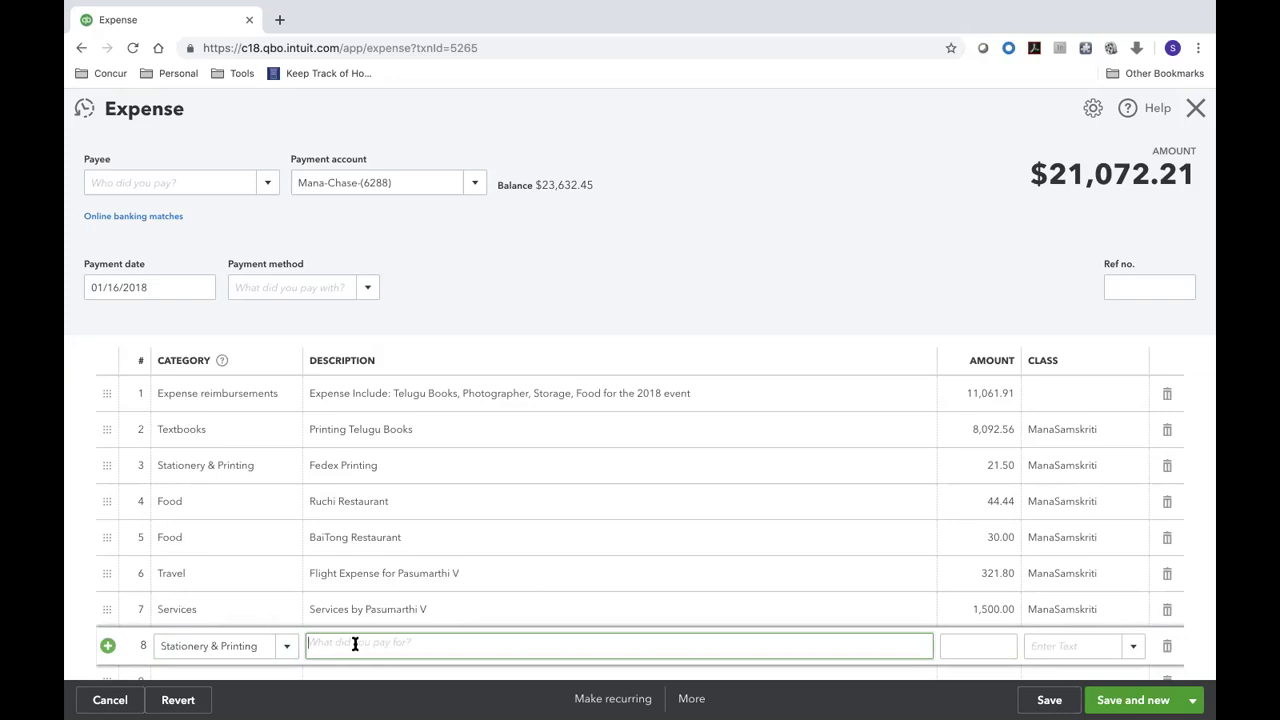
text(Photogo)
text(aphy Prin)
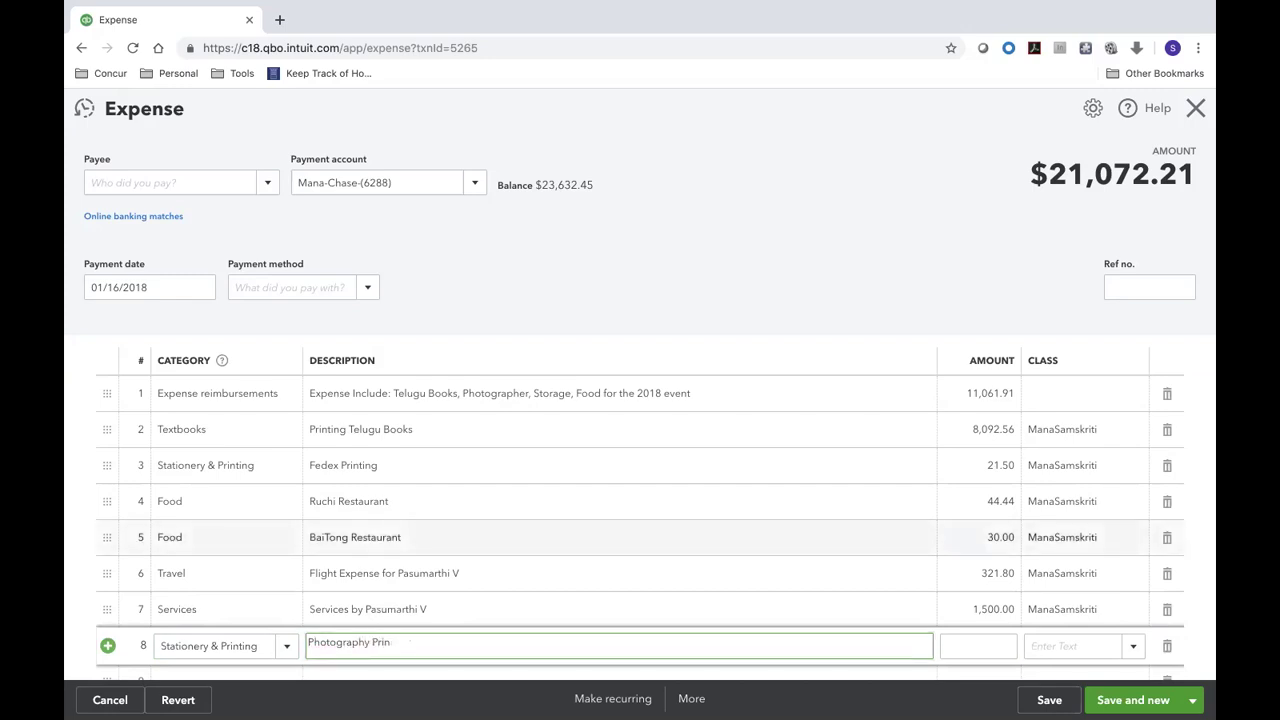
key(Tab)
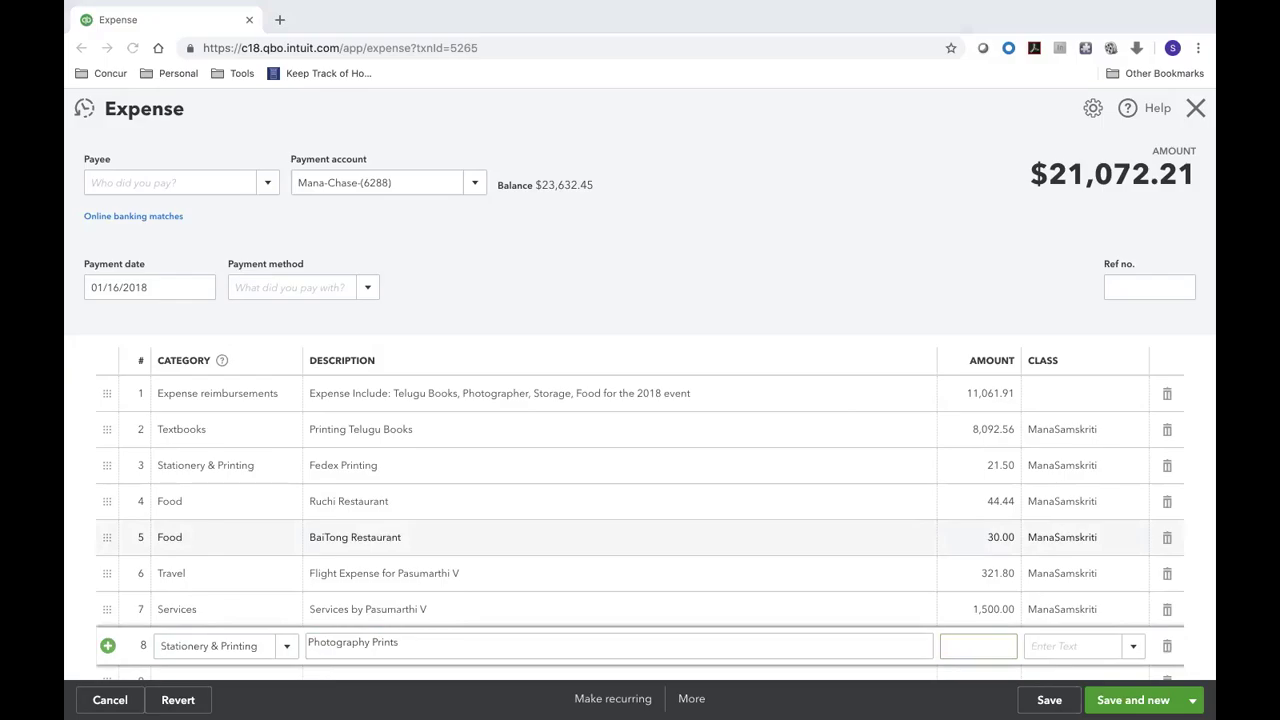
key(super+Tab)
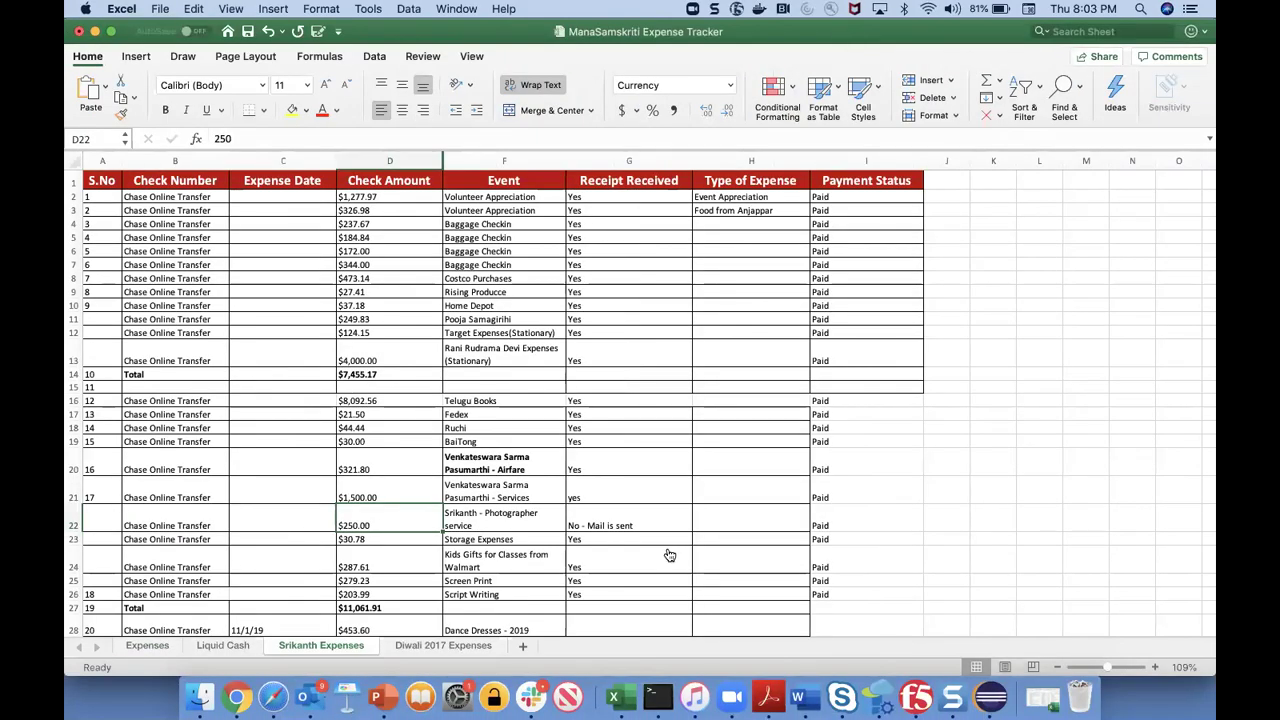
key(super+Tab)
text(250)
key(Tab)
key(Return)
- Start line 9, look up the storage expense in Excel, and search categories for storage
scroll(254, 509, down, 3)
click(255, 516)
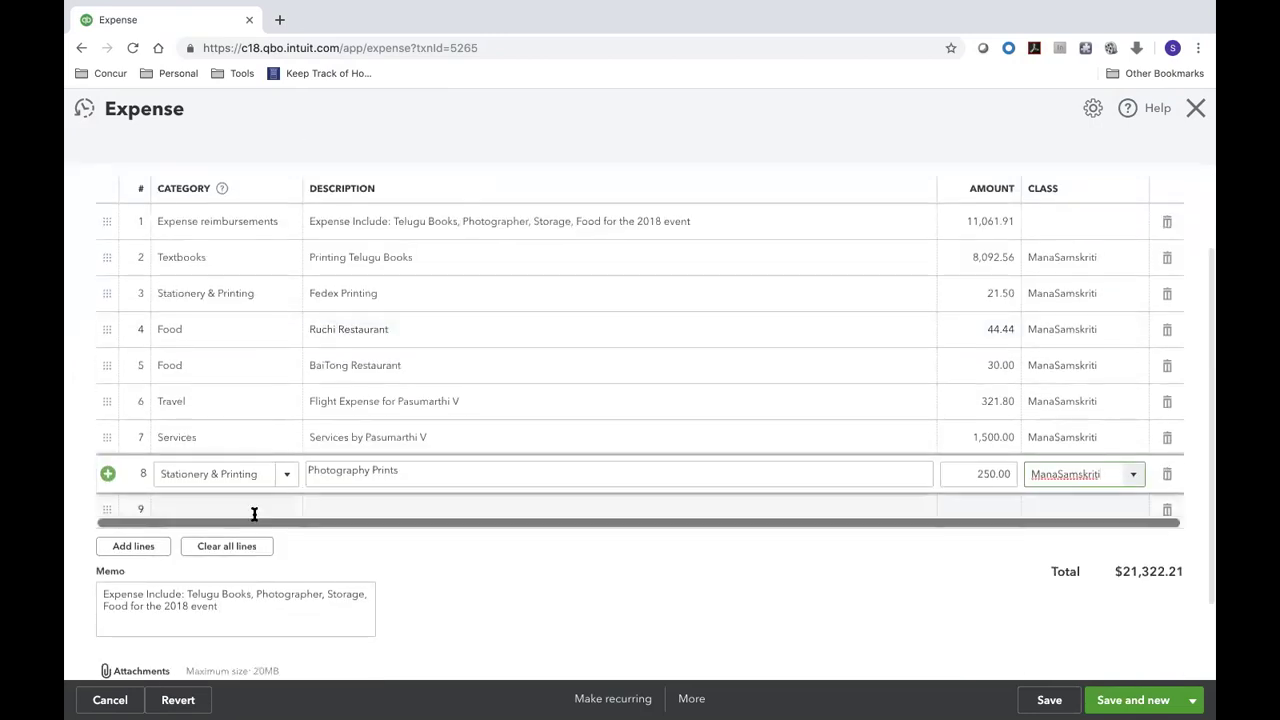
key(super+Tab)
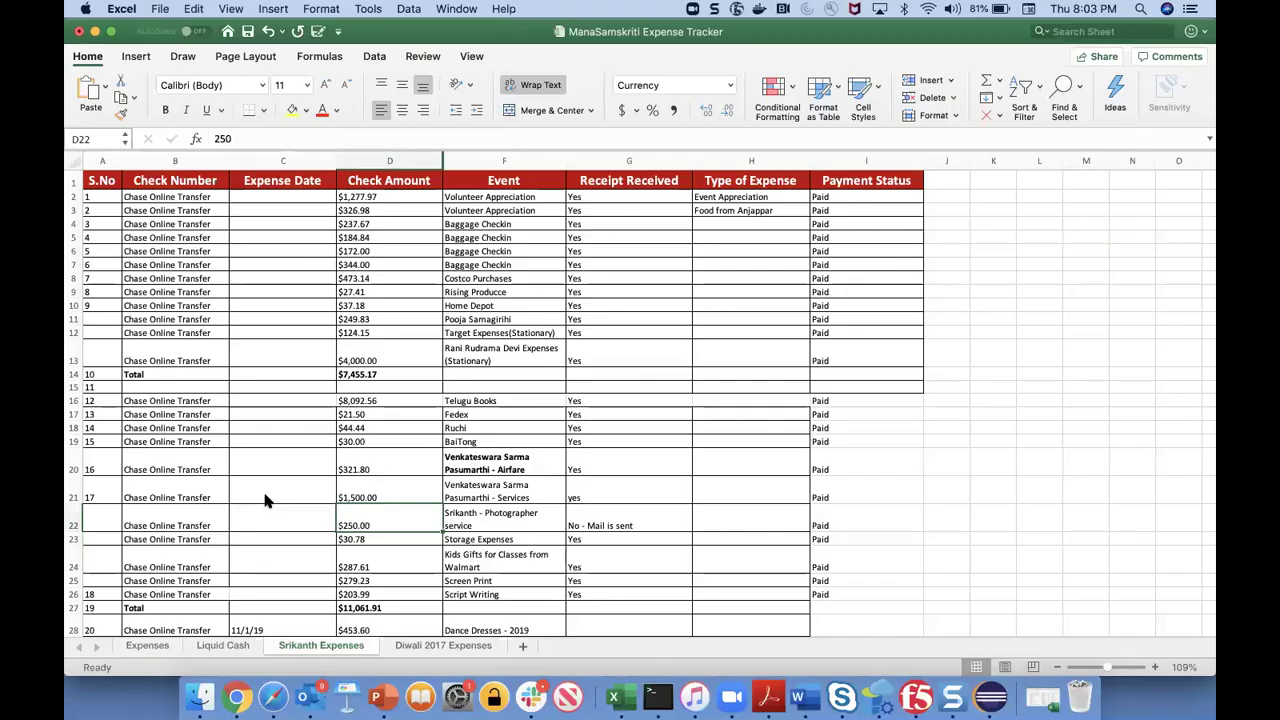
key(Down)
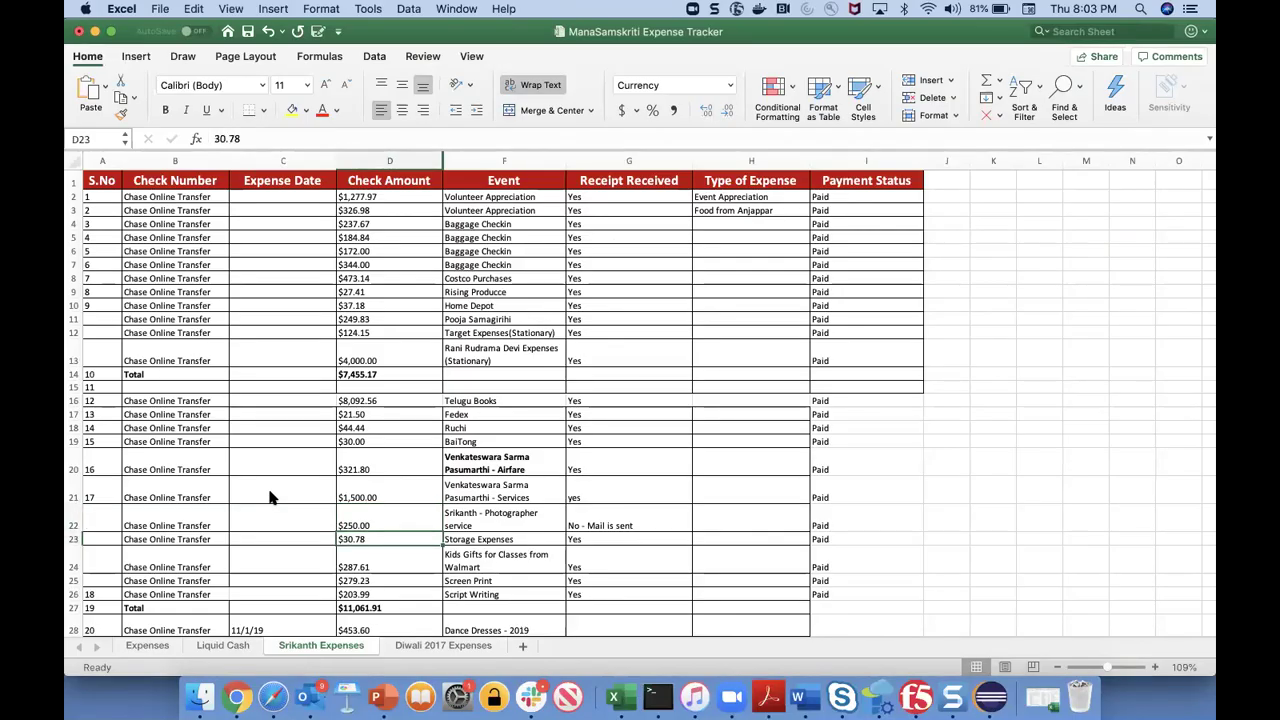
key(super+Tab)
text(Sti)
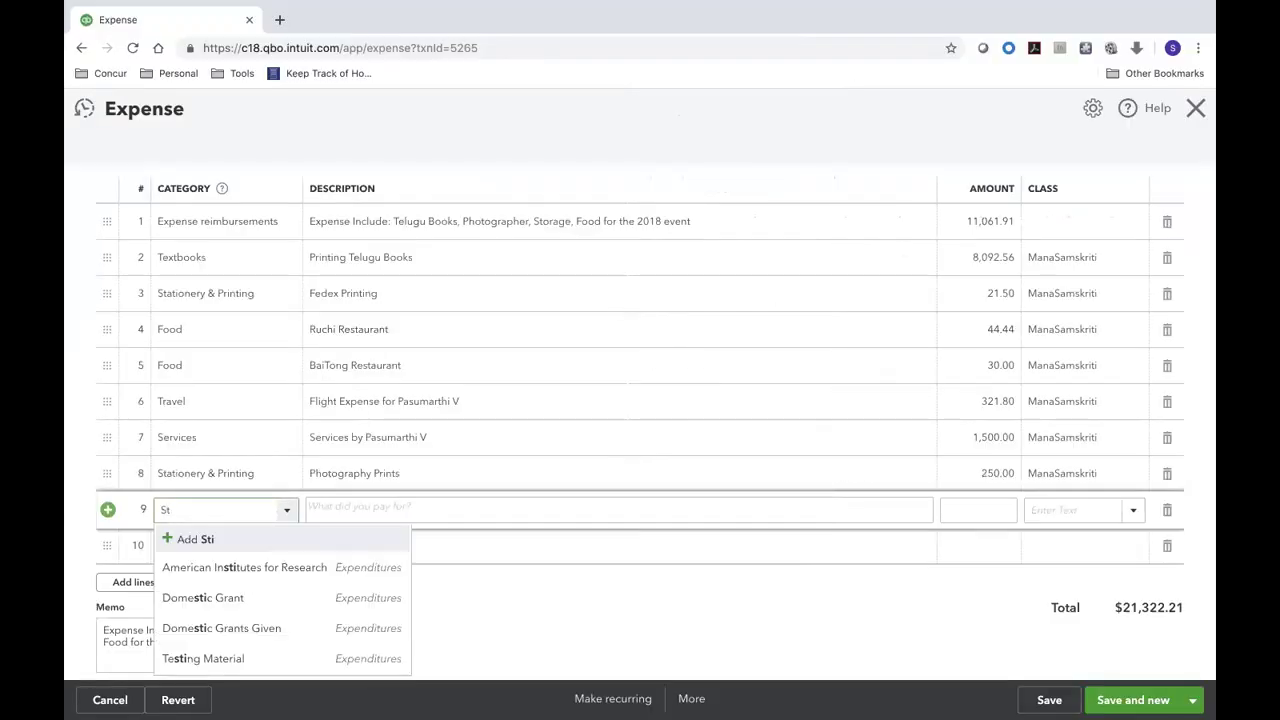
text(ora)
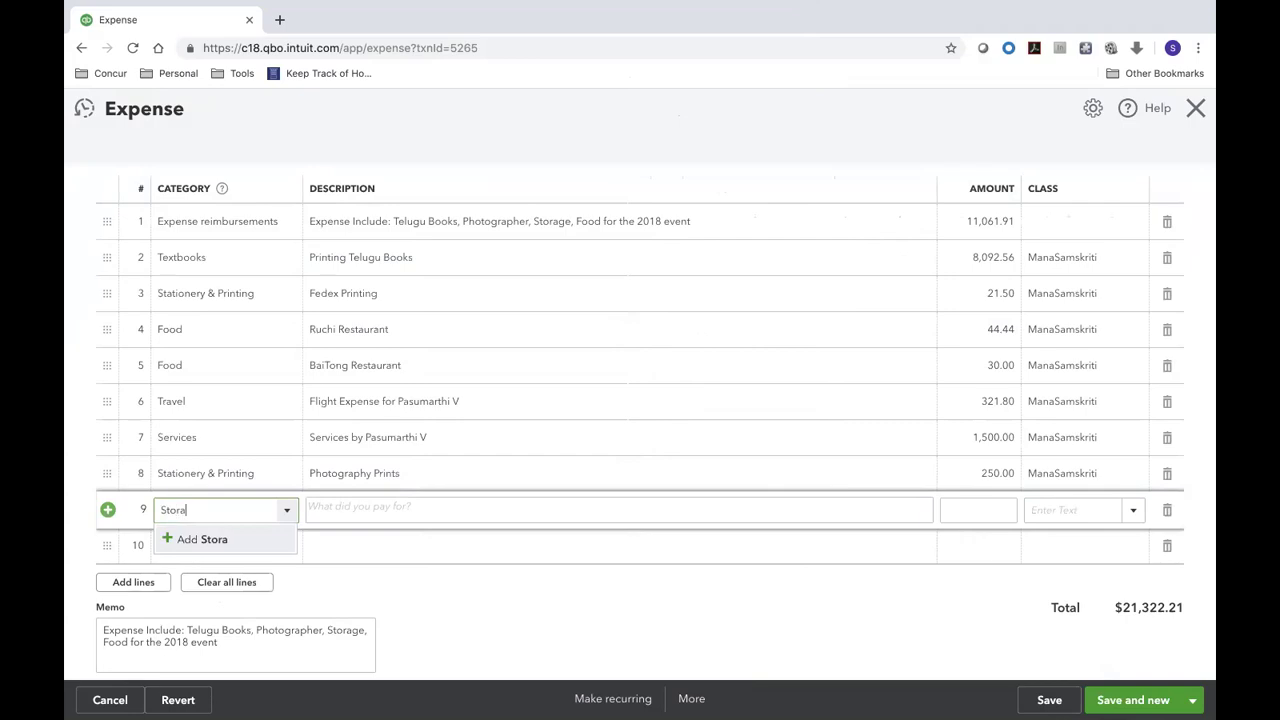
- Search line 9's categories for Storage and begin creating a new Storage account
key(BackSpace)
text(Stora)
key(BackSpace)
text(o)
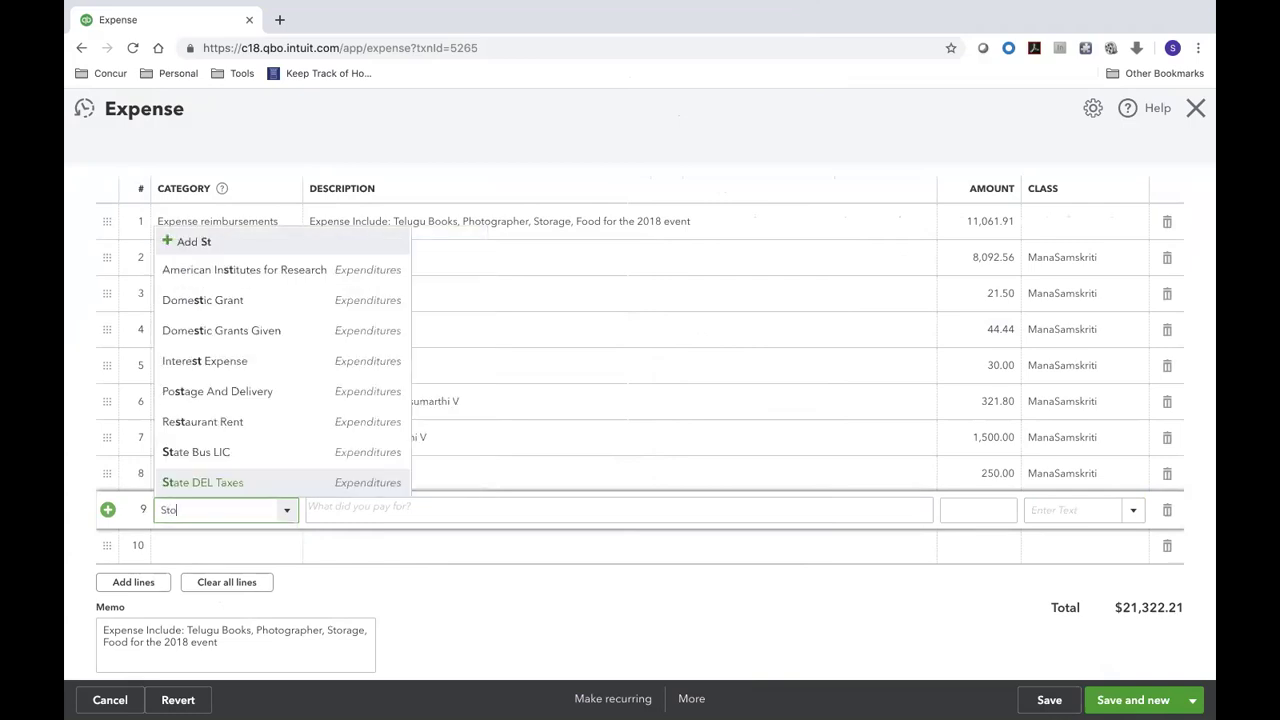
text(rage Bo)
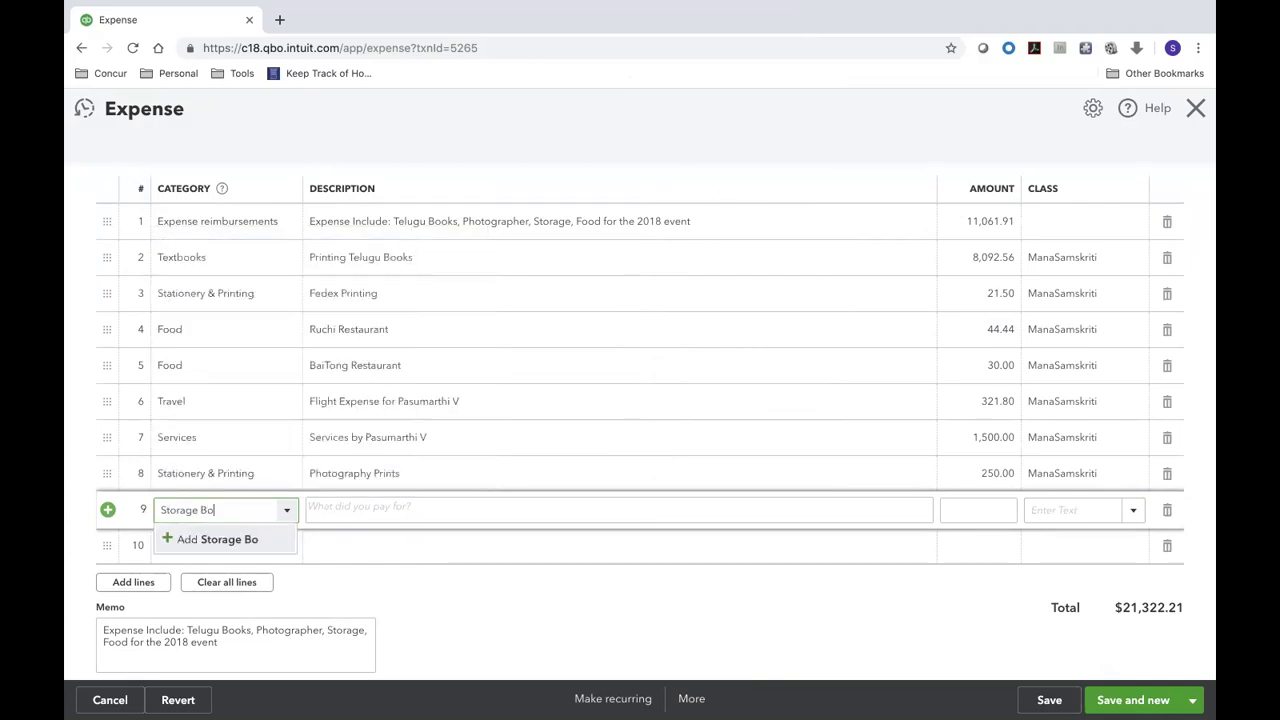
key(Escape)
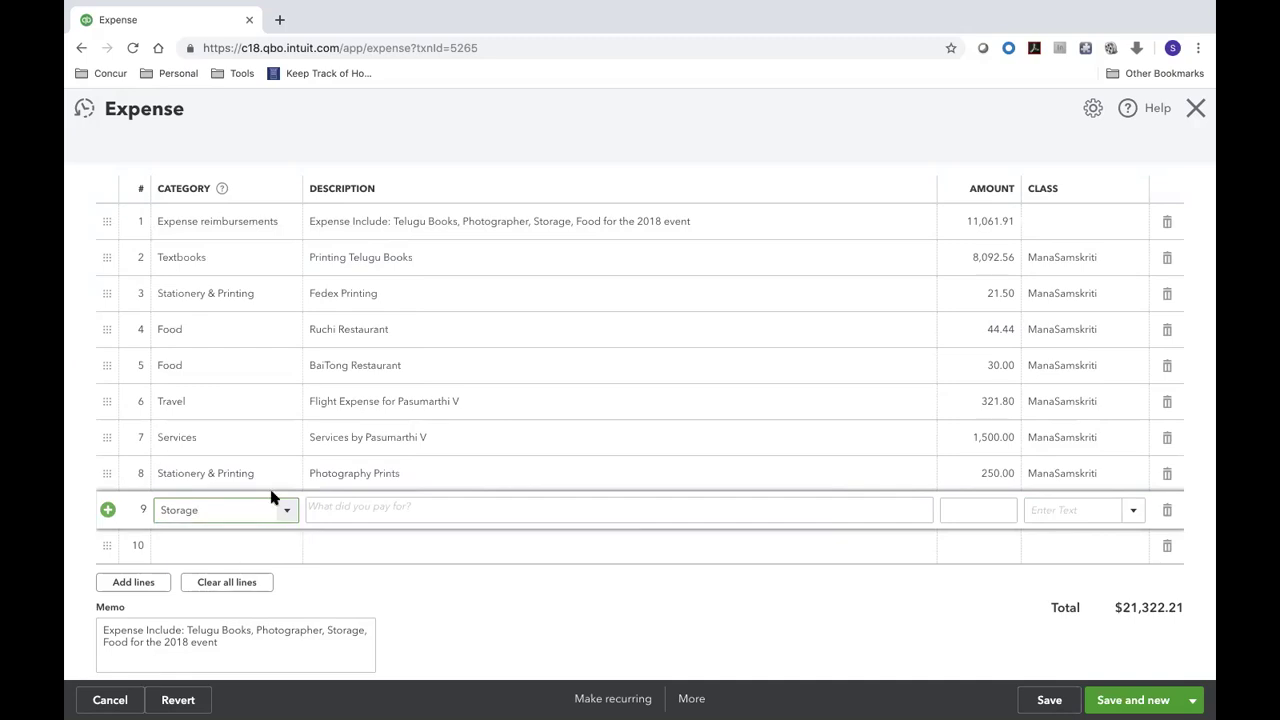
click(352, 510)
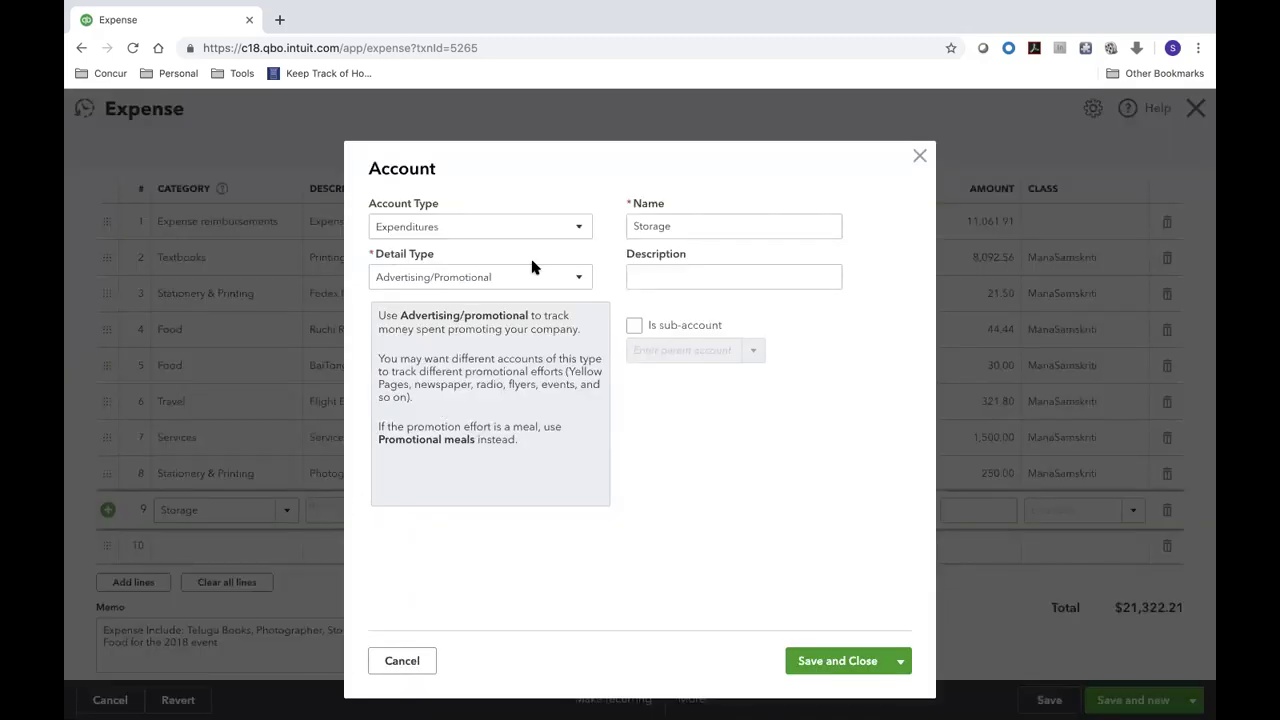
- Set the new Storage account's detail type to Supplies & Materials
click(689, 277)
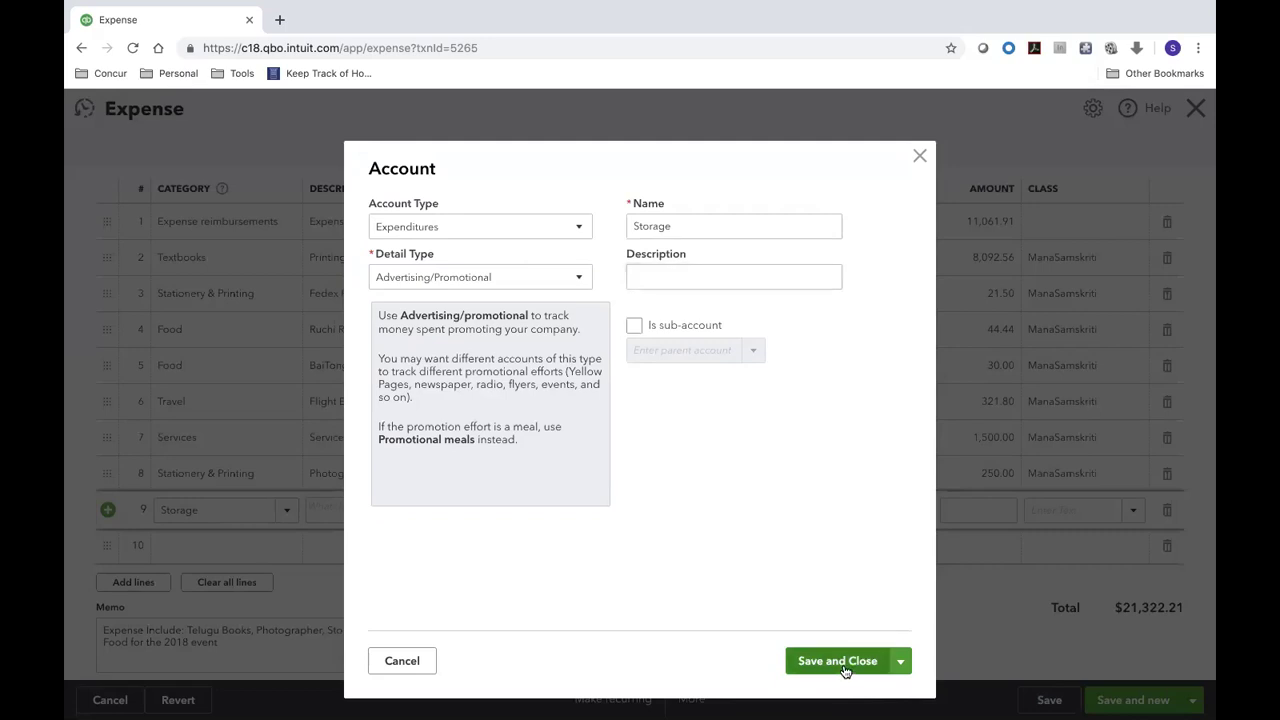
click(573, 286)
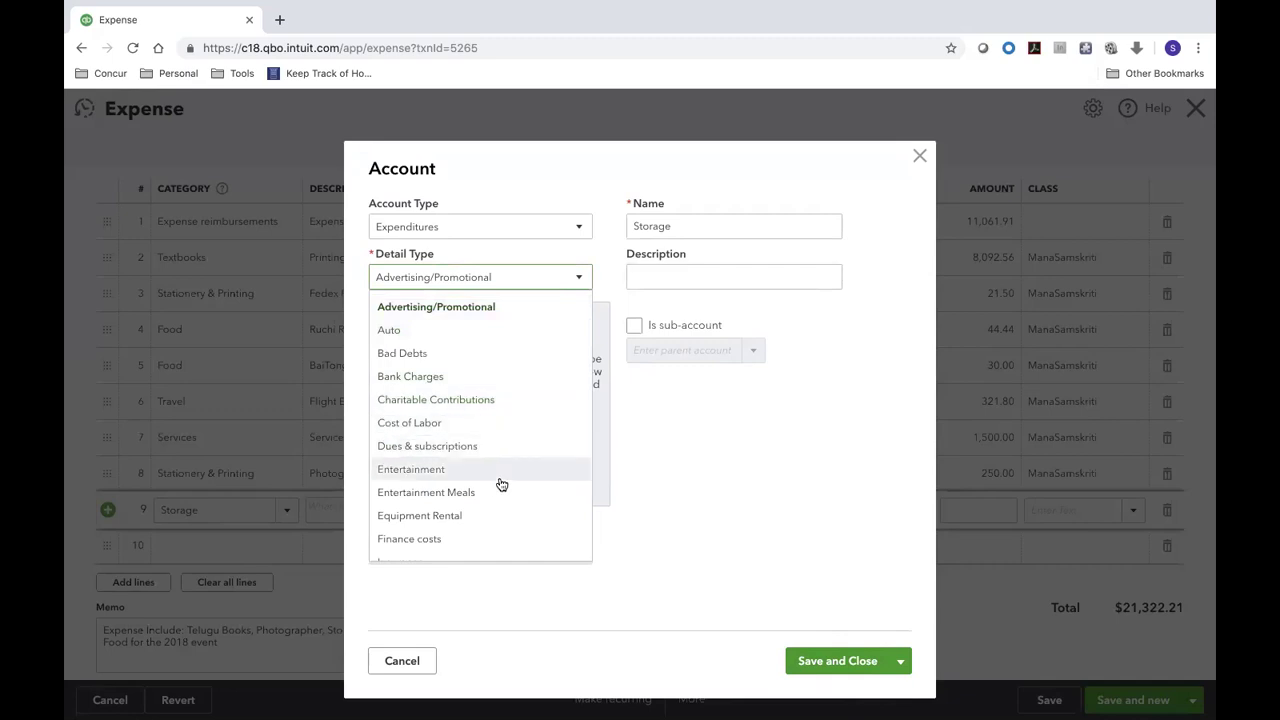
scroll(502, 484, down, 1)
scroll(502, 484, down, 3)
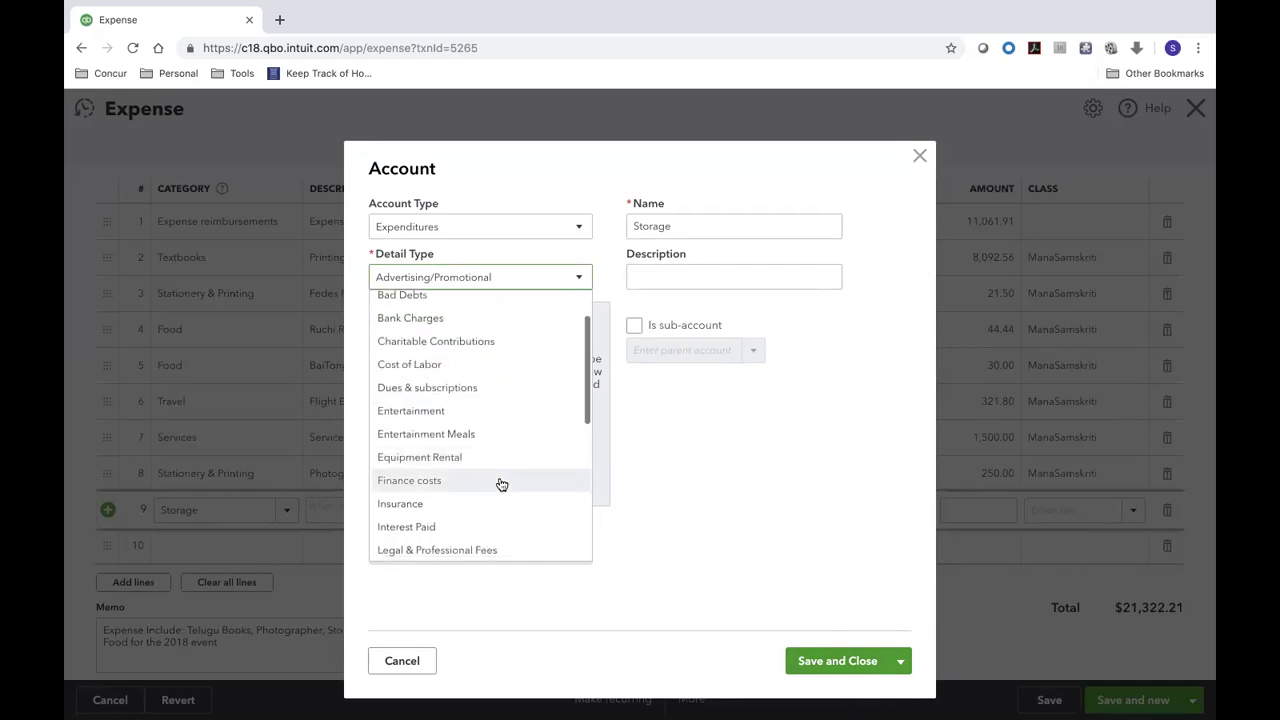
scroll(502, 484, down, 2)
scroll(502, 484, down, 2)
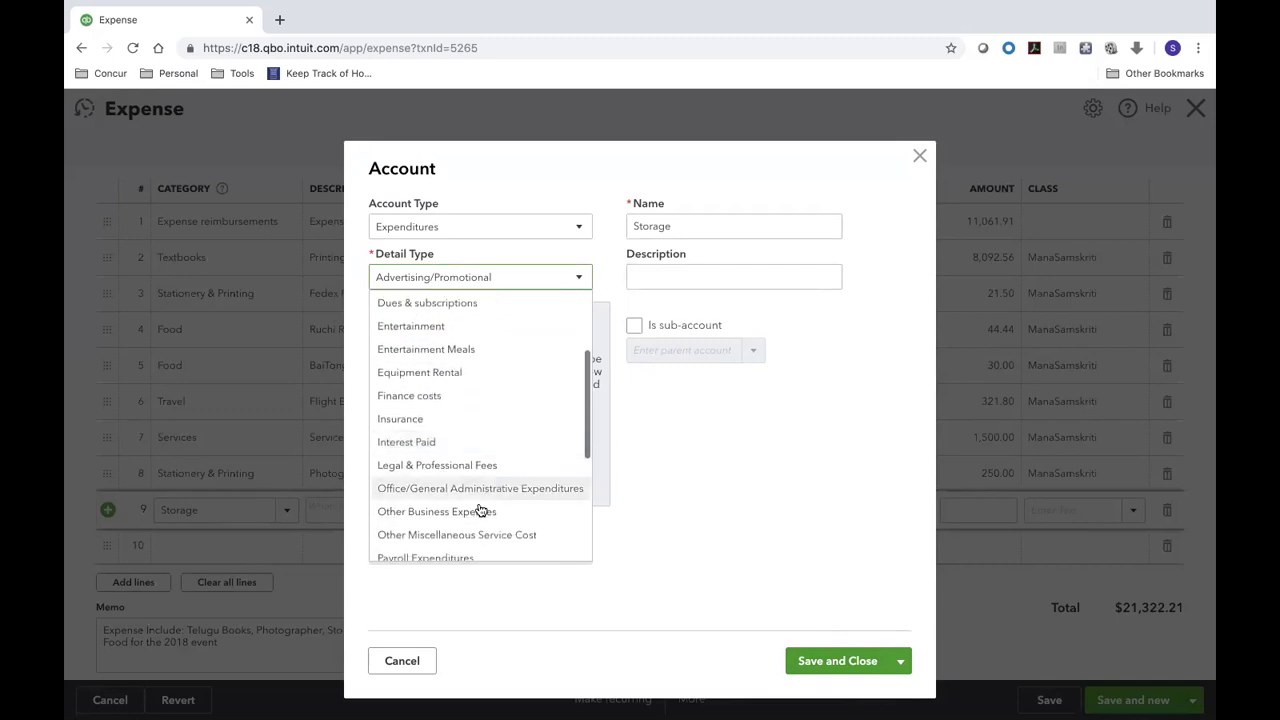
scroll(480, 514, down, 2)
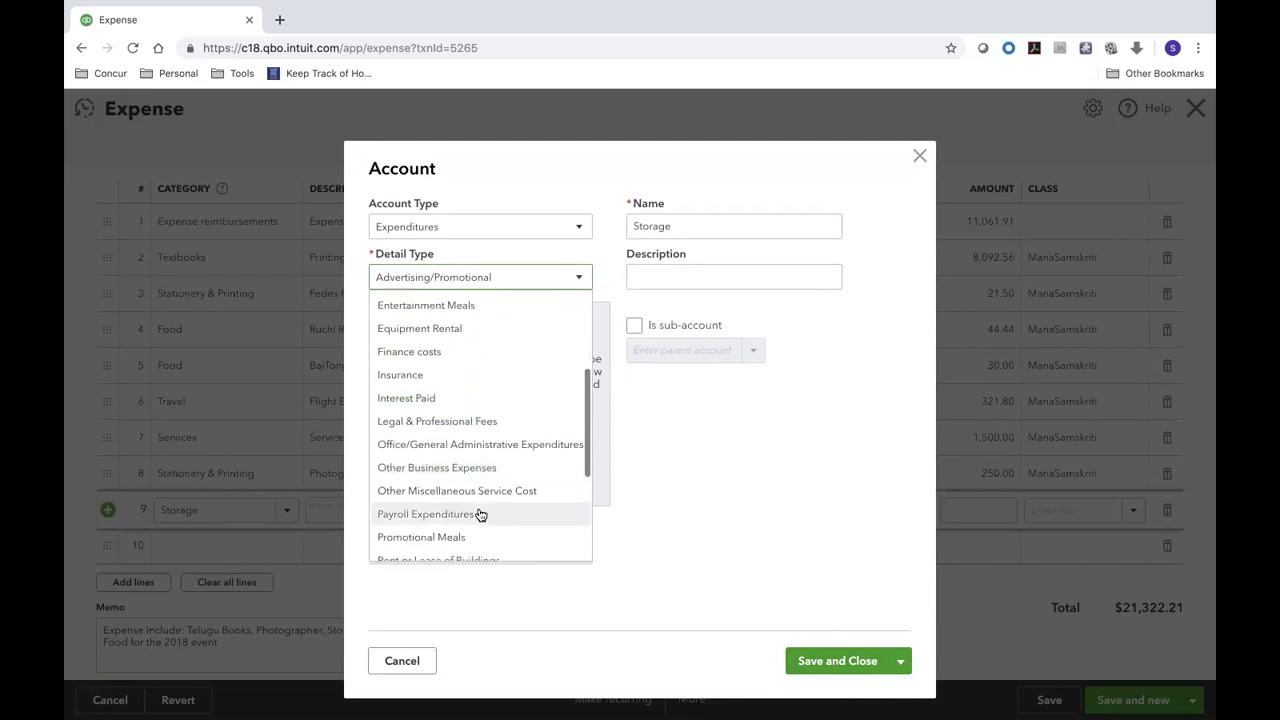
scroll(480, 514, down, 1)
scroll(480, 514, down, 3)
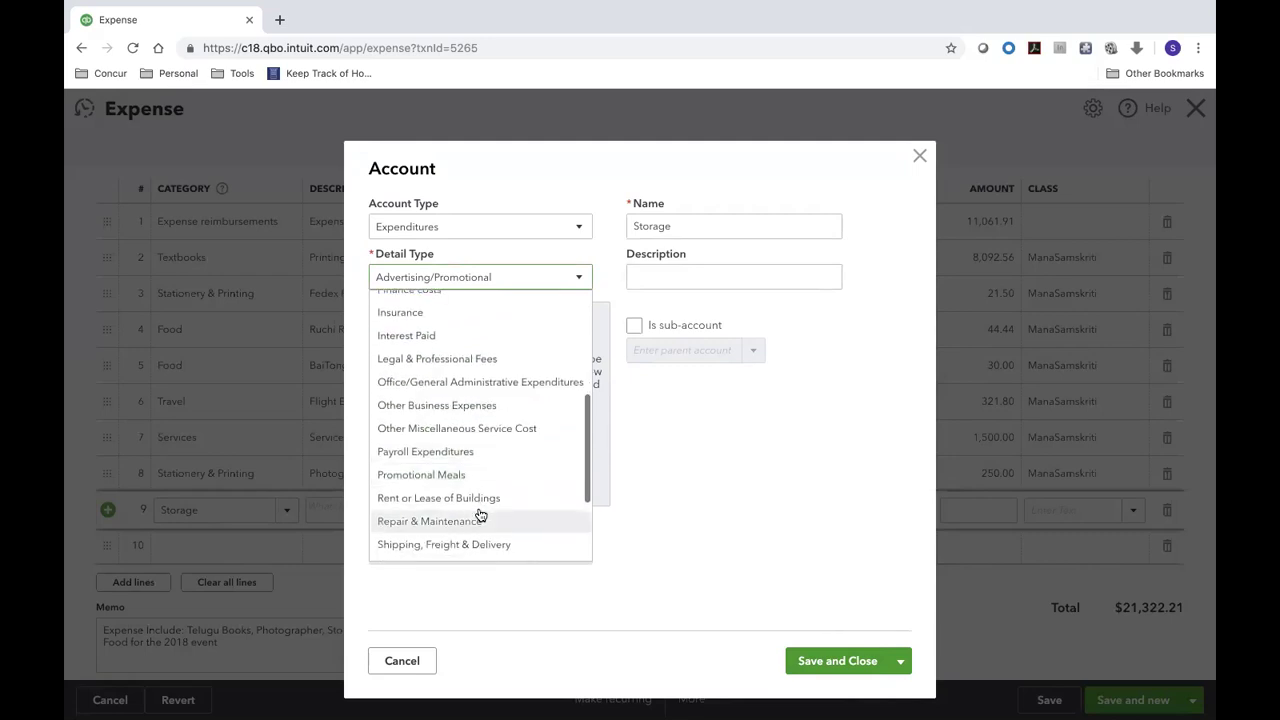
scroll(480, 514, down, 1)
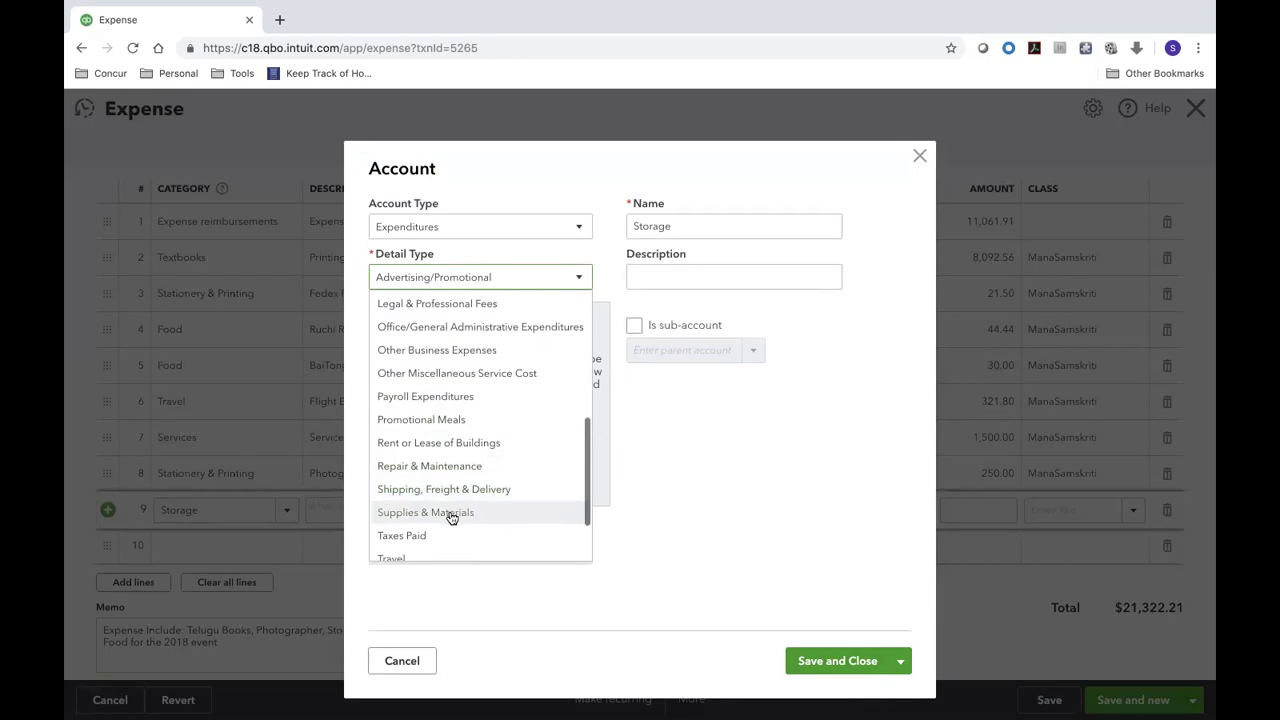
click(449, 513)
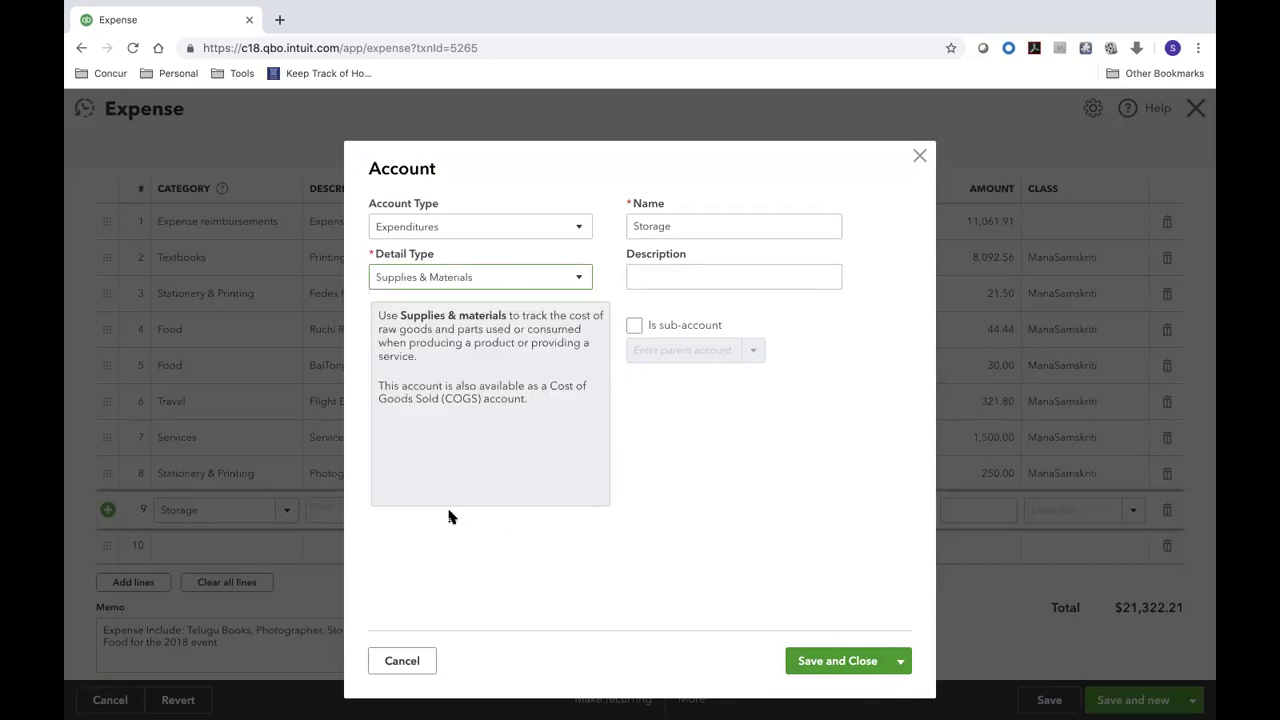
- Review the detail types, then cancel the Storage account and search 'sup' instead
click(506, 278)
scroll(500, 484, down, 2)
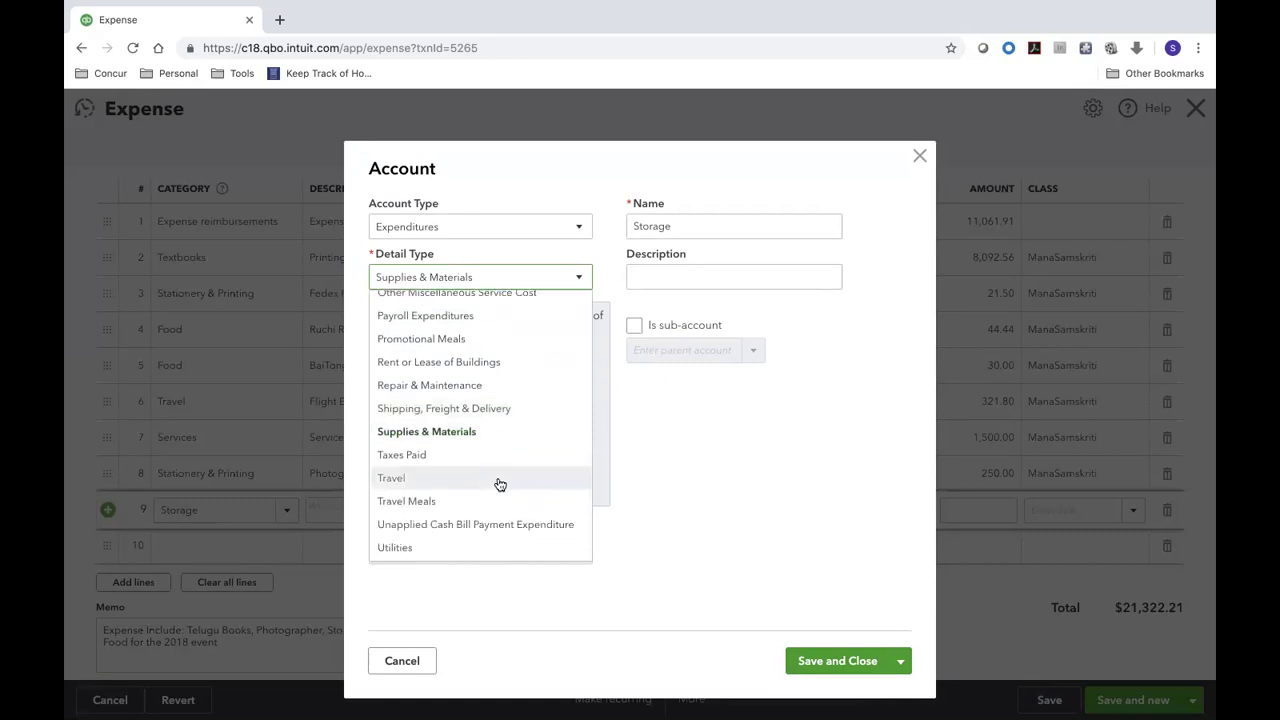
scroll(500, 484, up, 5)
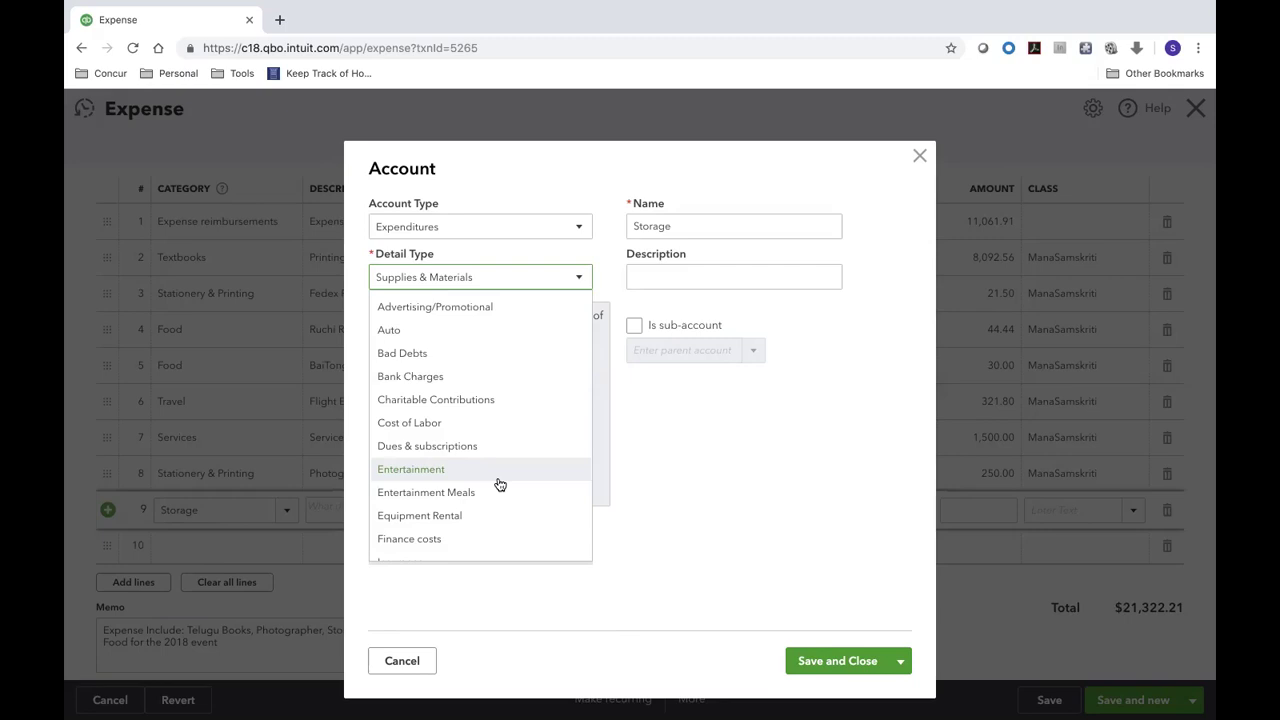
scroll(500, 484, down, 4)
scroll(500, 484, down, 3)
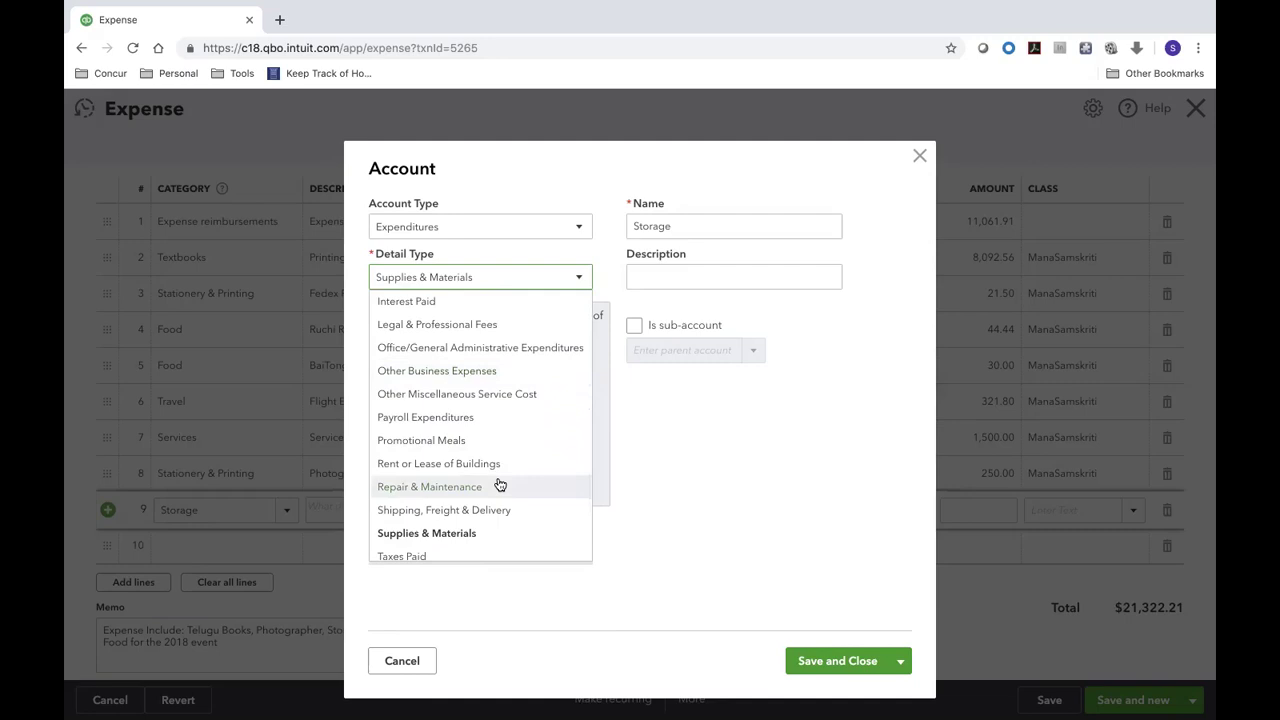
scroll(500, 484, down, 1)
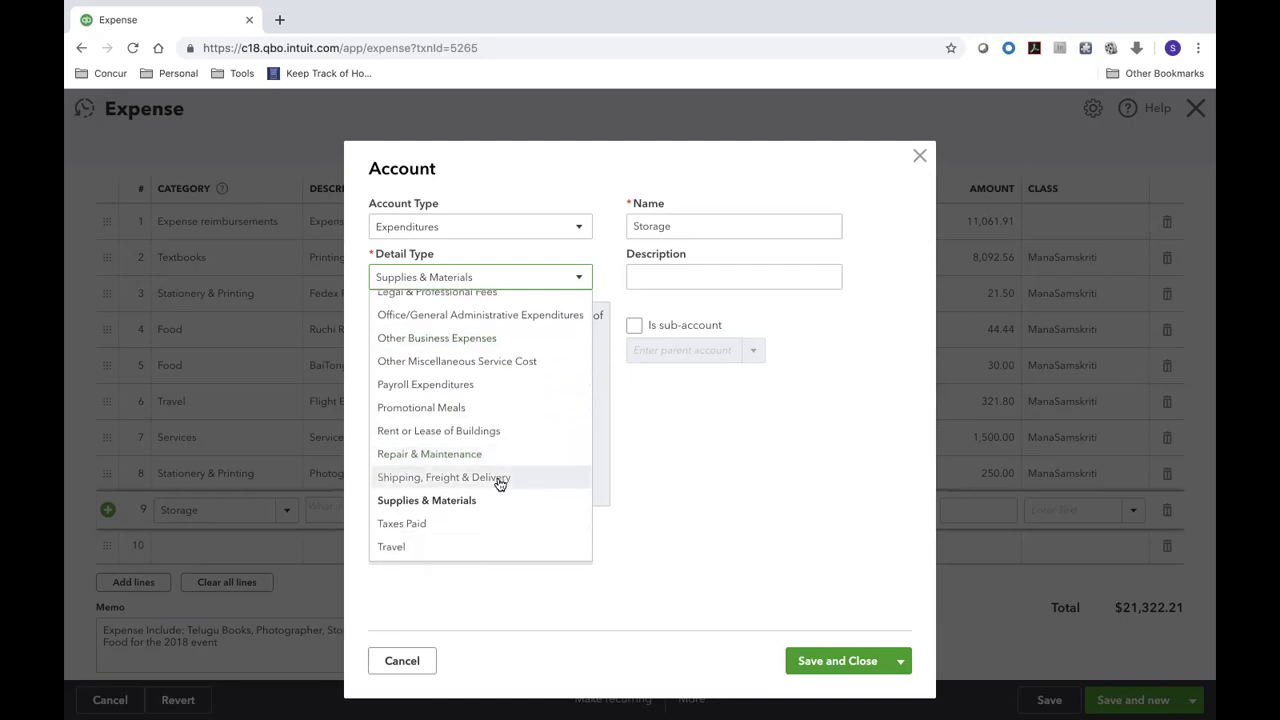
click(682, 311)
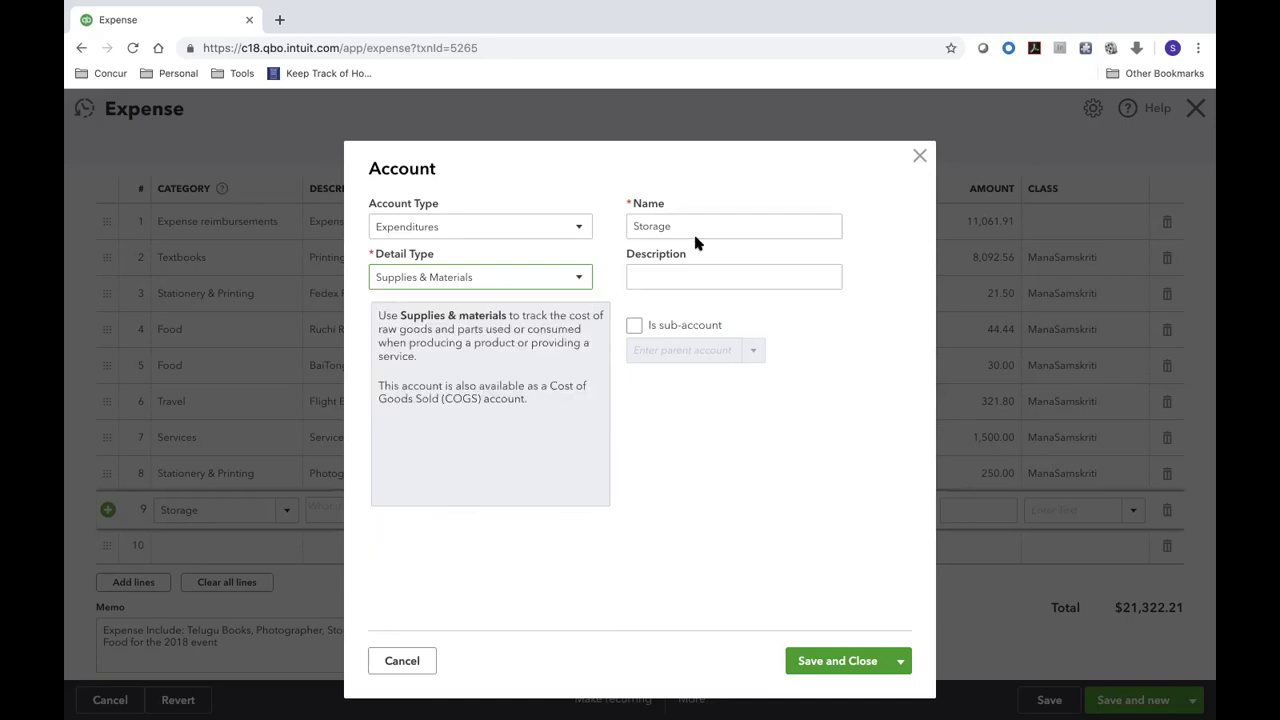
click(402, 661)
text(sup)
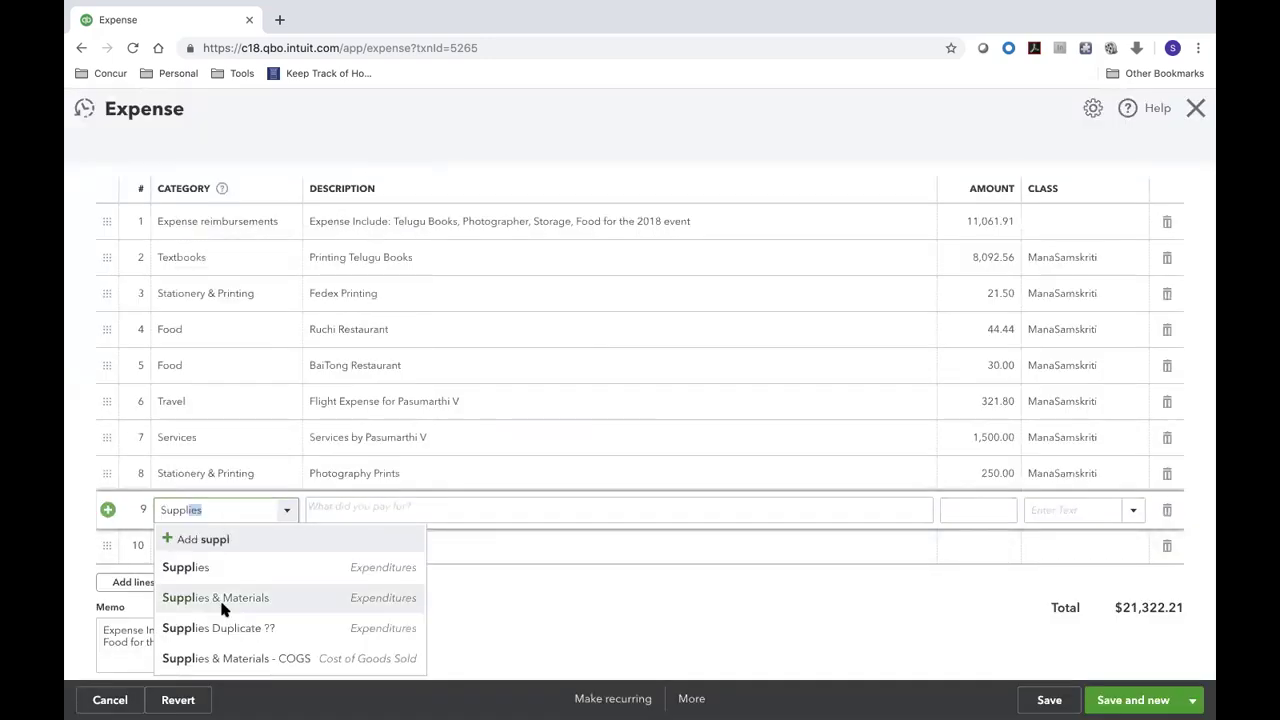
- Fill line 9 as Supplies & Materials, Storage Boxes, 30.78, class ManaSamskriti
click(222, 607)
click(355, 510)
text(Storage Boxes)
key(Tab)
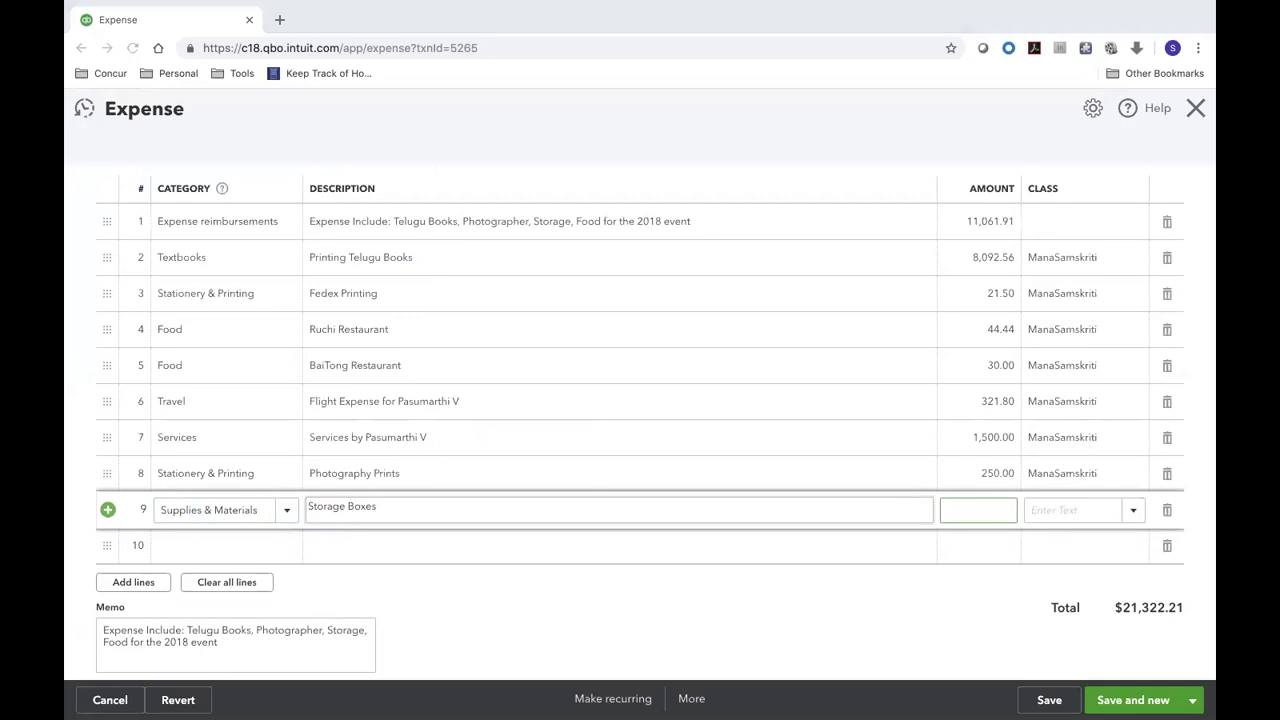
key(ctrl+Left)
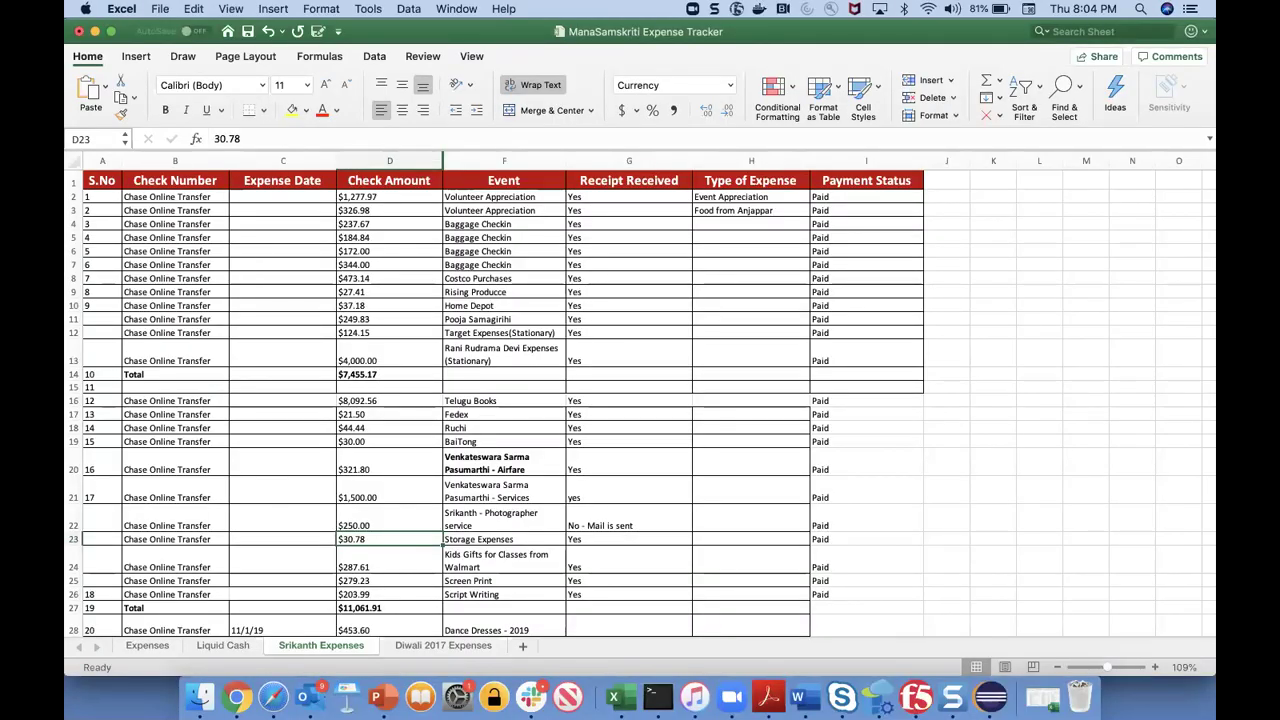
key(ctrl+Right)
text(30.78)
key(Tab)
text(Ma)
key(Return)
key(Tab)
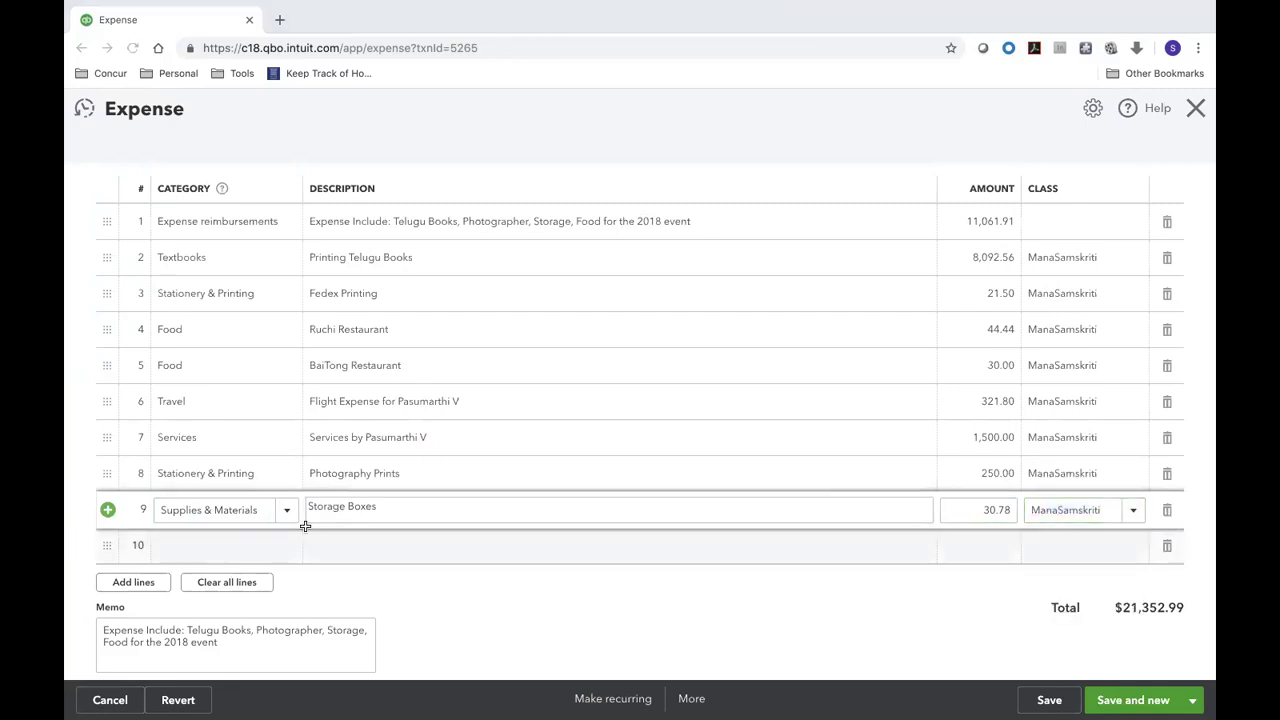
- Copy the next amount, 287.61, from Excel and start line 10
key(ctrl+Left)
key(Down)
key(ctrl+c)
key(ctrl+Right)
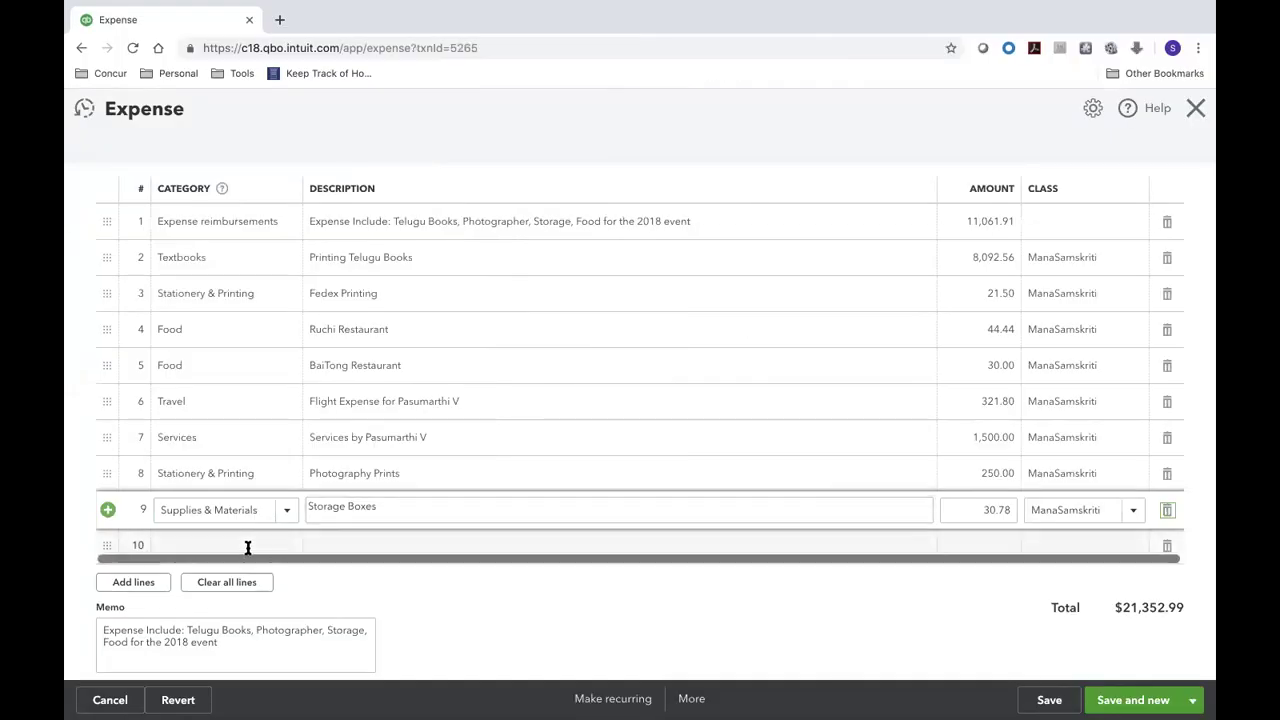
click(258, 544)
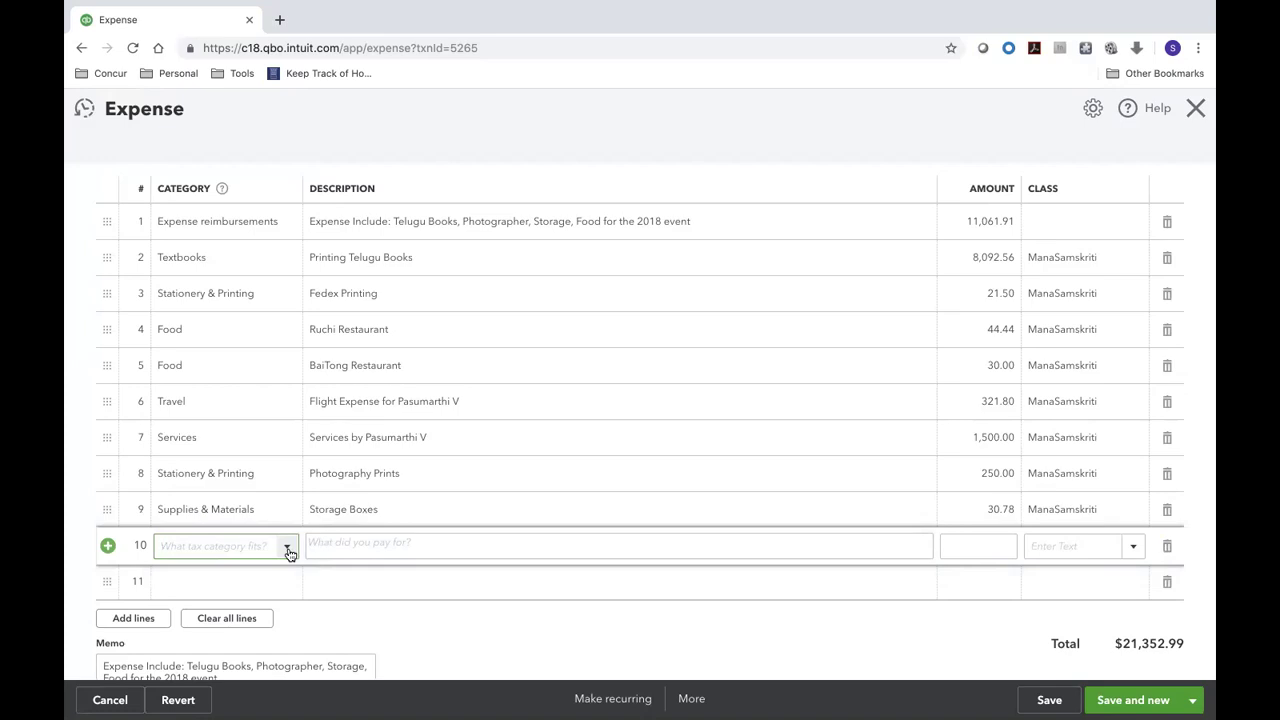
- Set line 10 to Other General and Admin Expenses with description Kids Appreciation Gifts
click(287, 551)
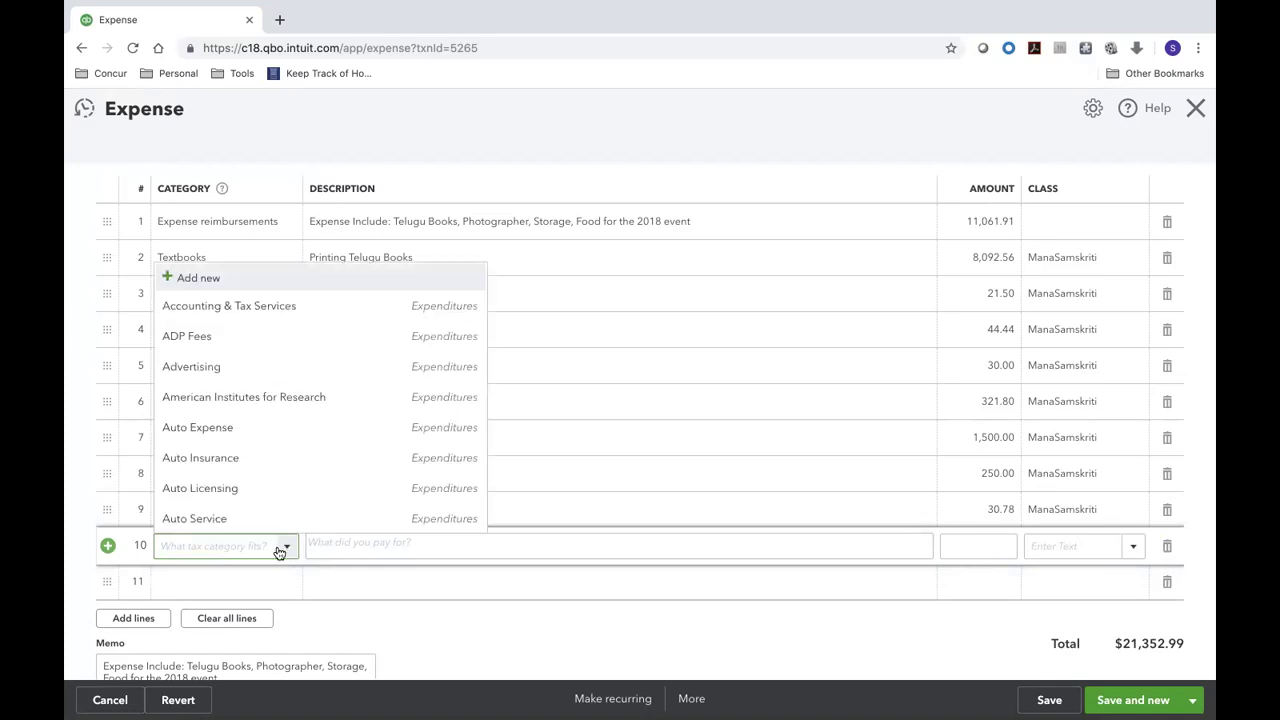
scroll(249, 528, down, 3)
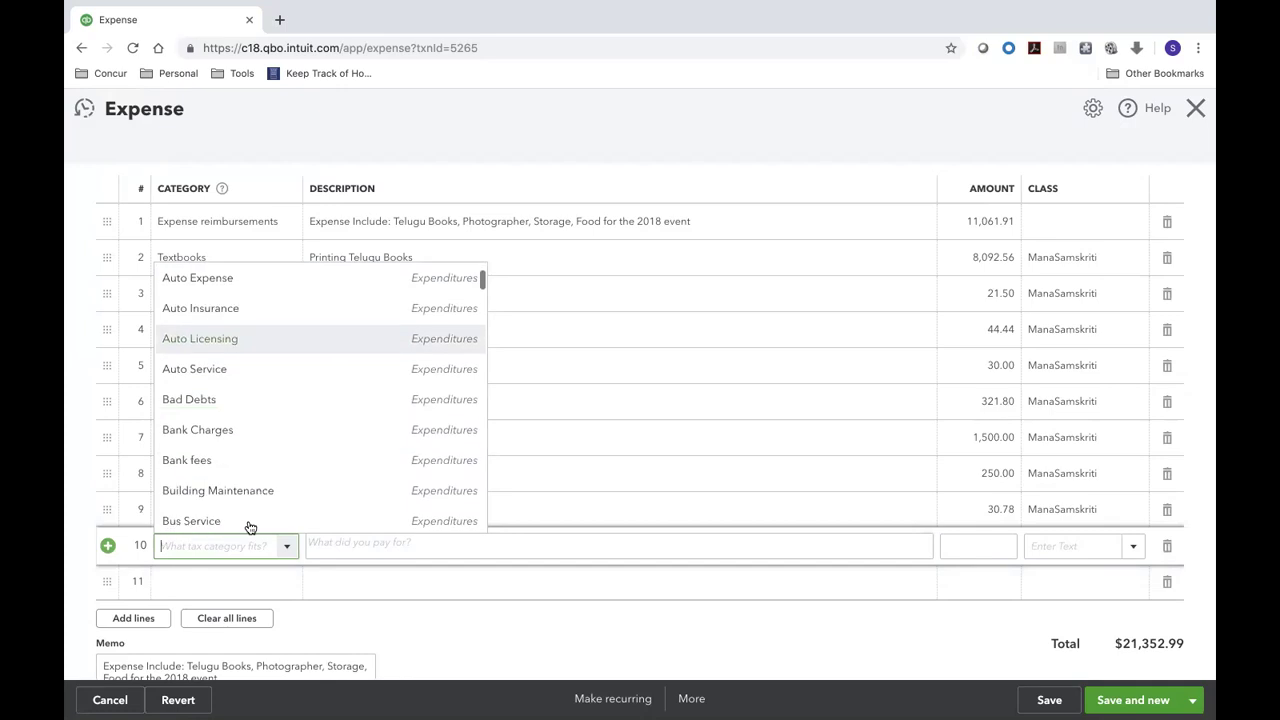
scroll(254, 506, down, 3)
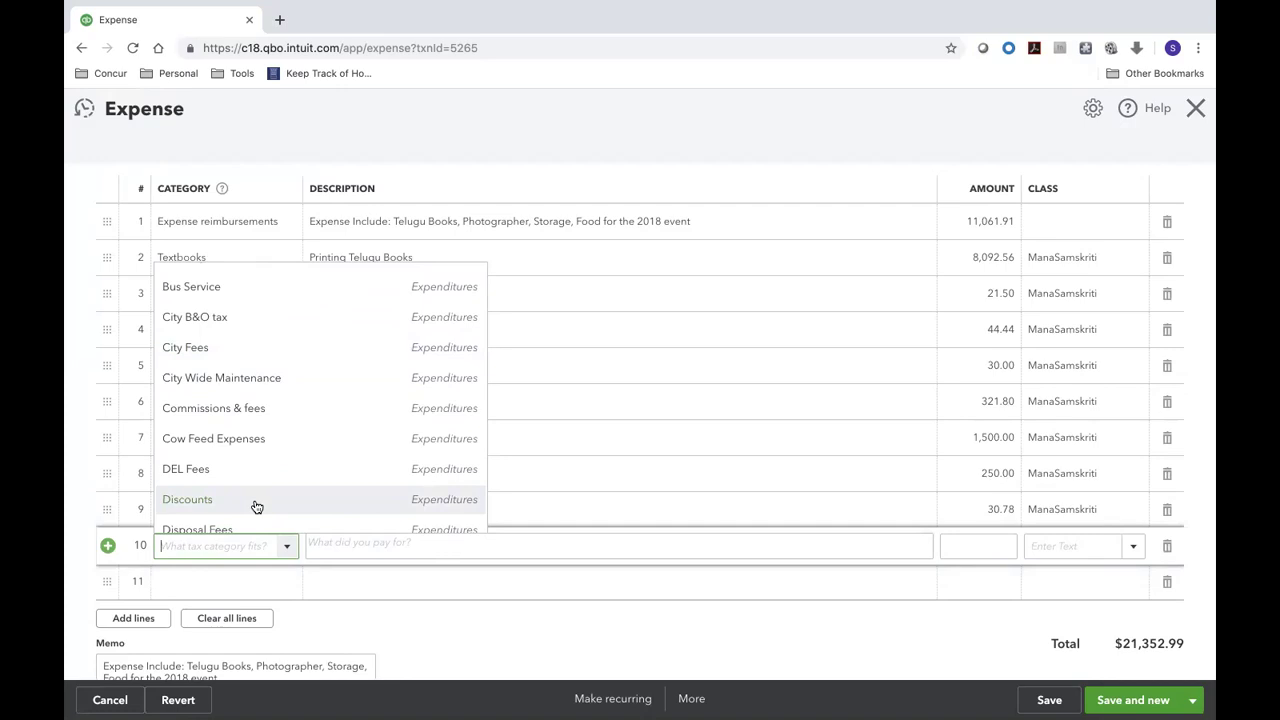
scroll(256, 507, down, 3)
scroll(256, 507, down, 5)
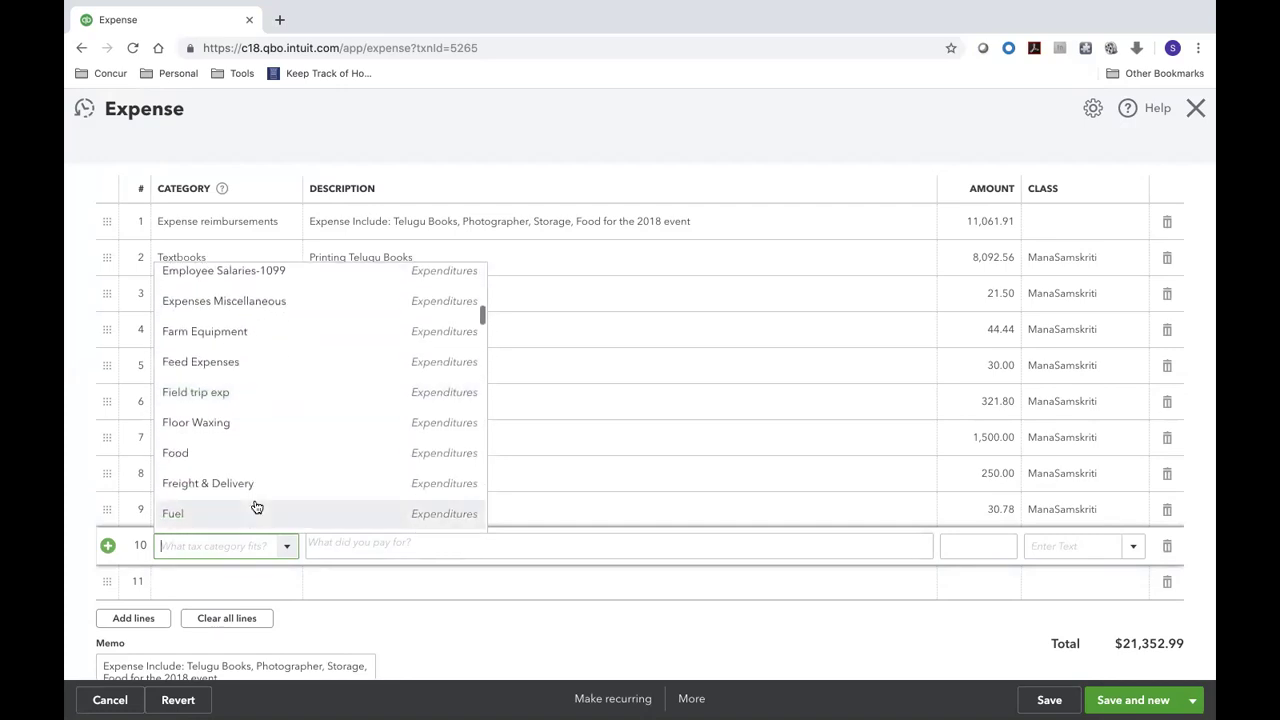
scroll(256, 507, down, 3)
scroll(256, 507, down, 3)
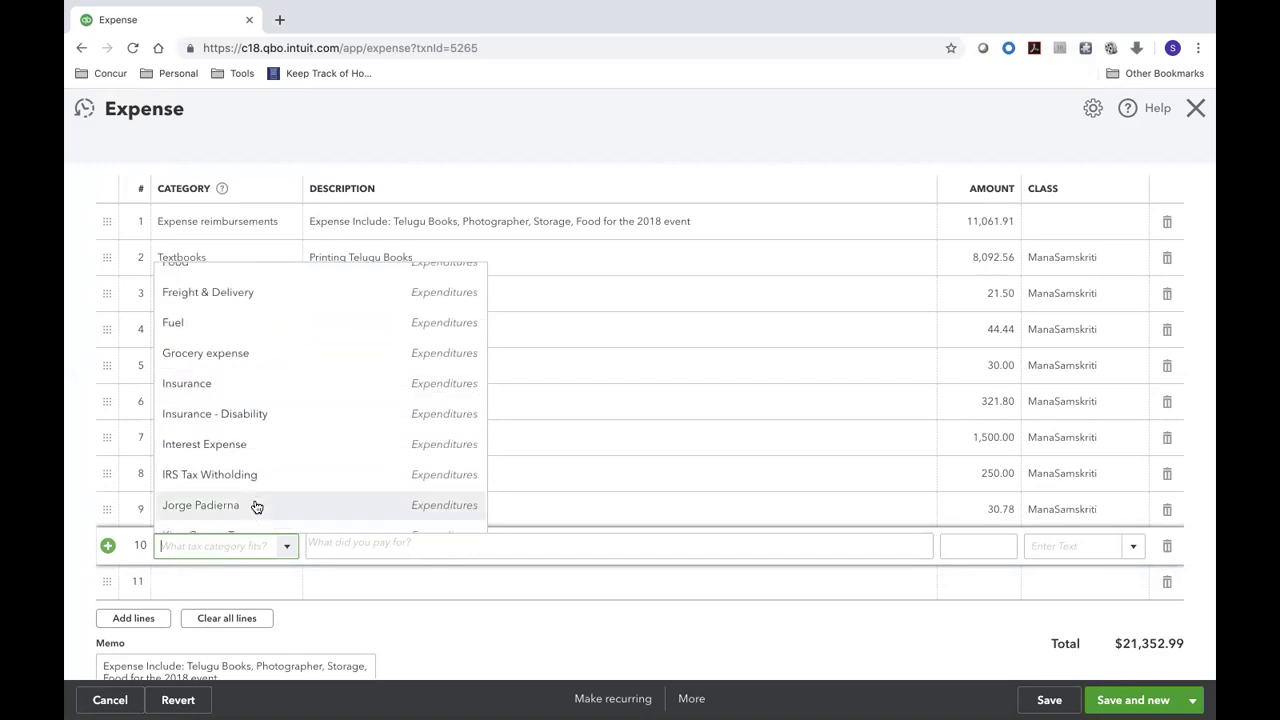
scroll(256, 507, down, 5)
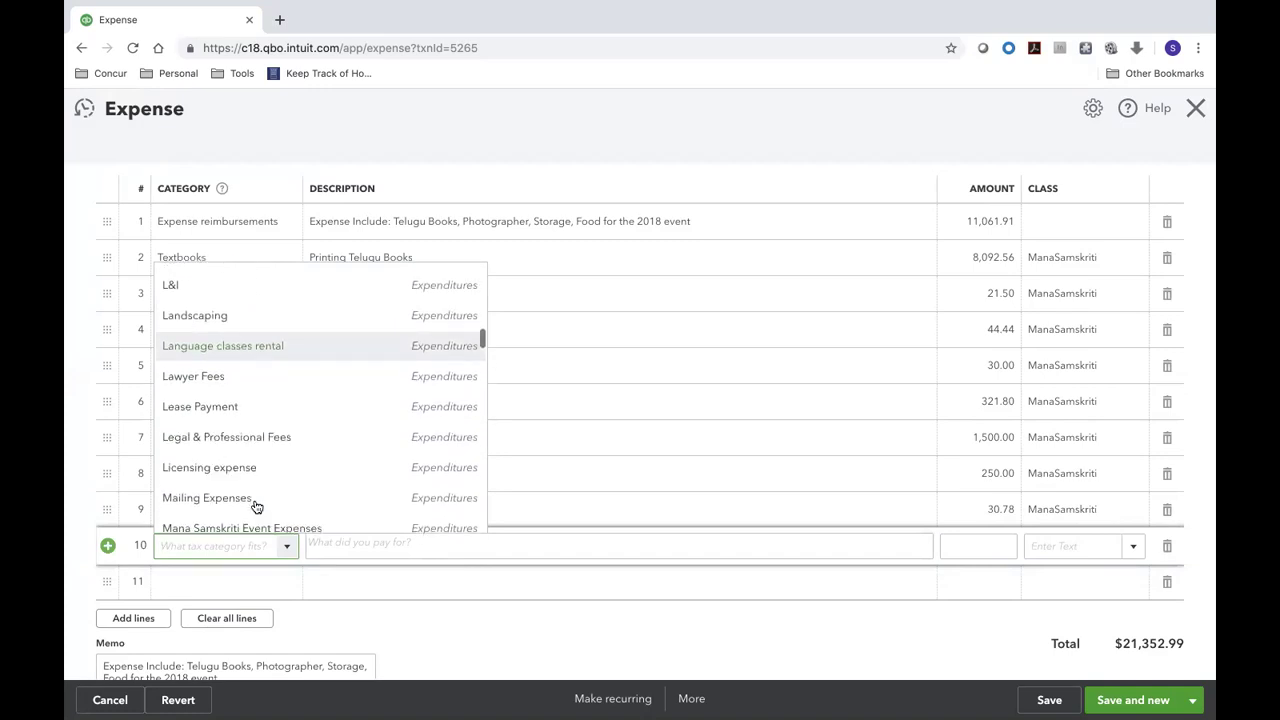
scroll(256, 507, down, 3)
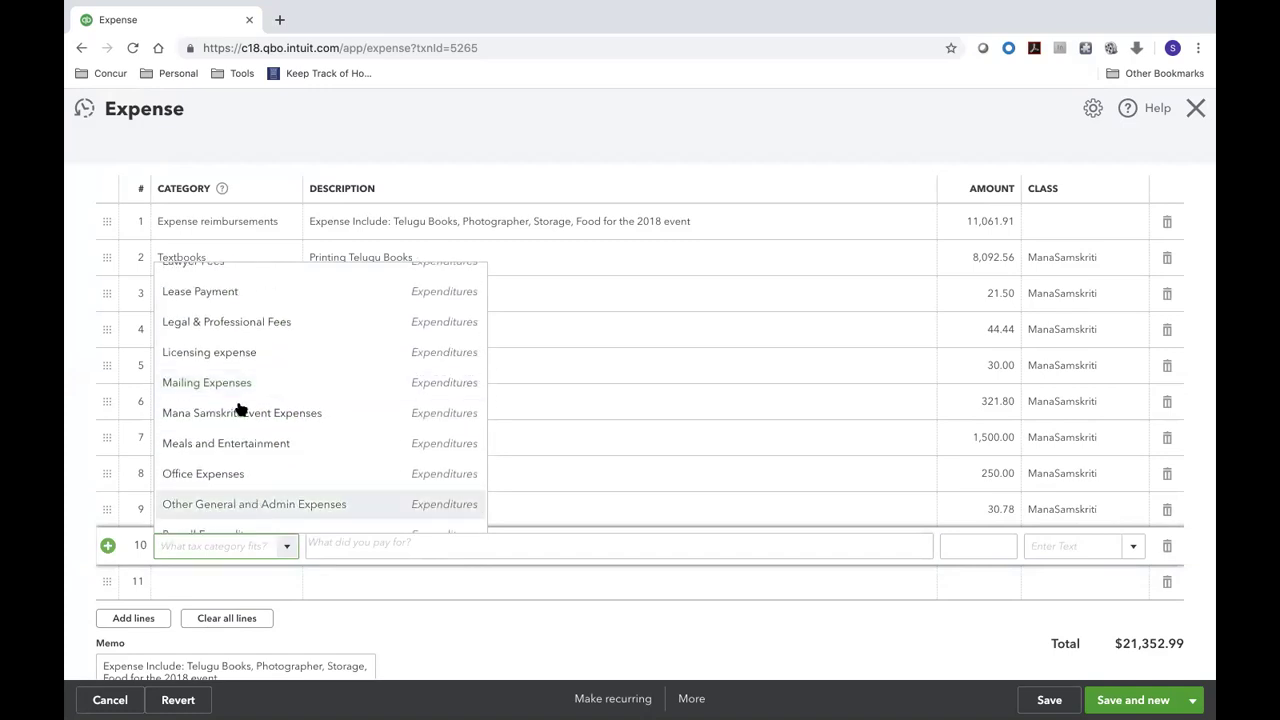
scroll(240, 403, down, 2)
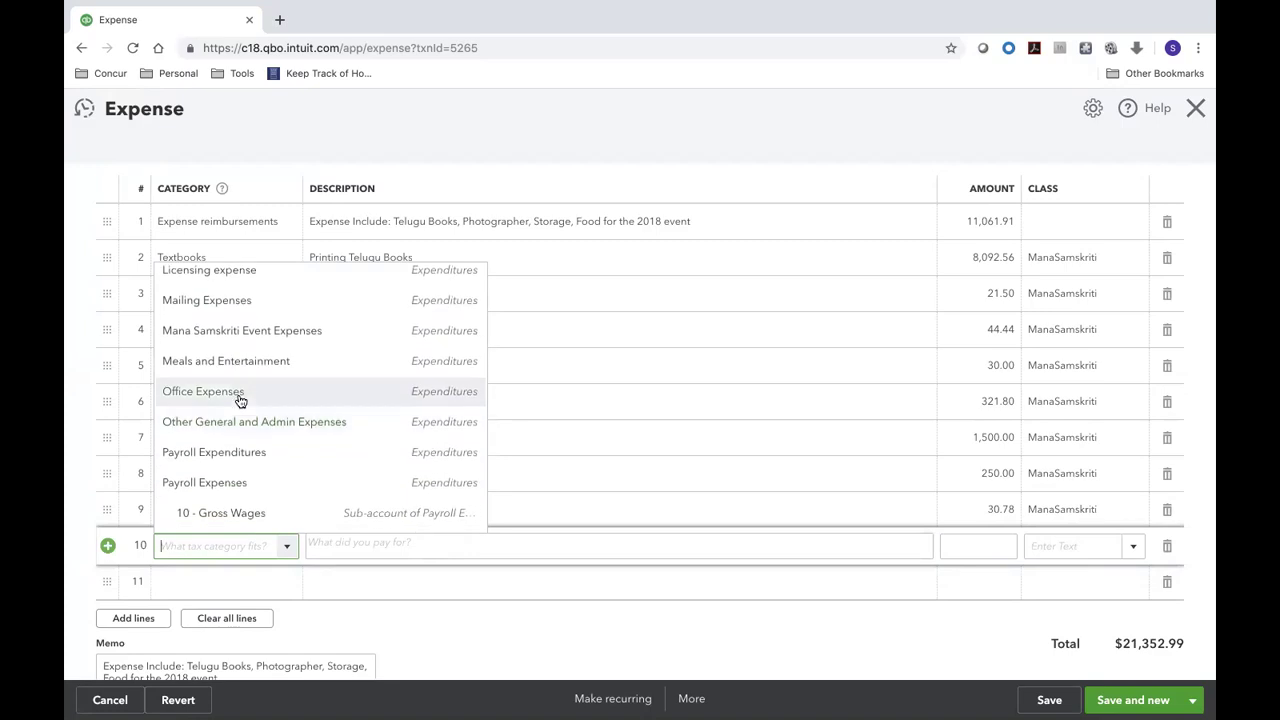
click(246, 427)
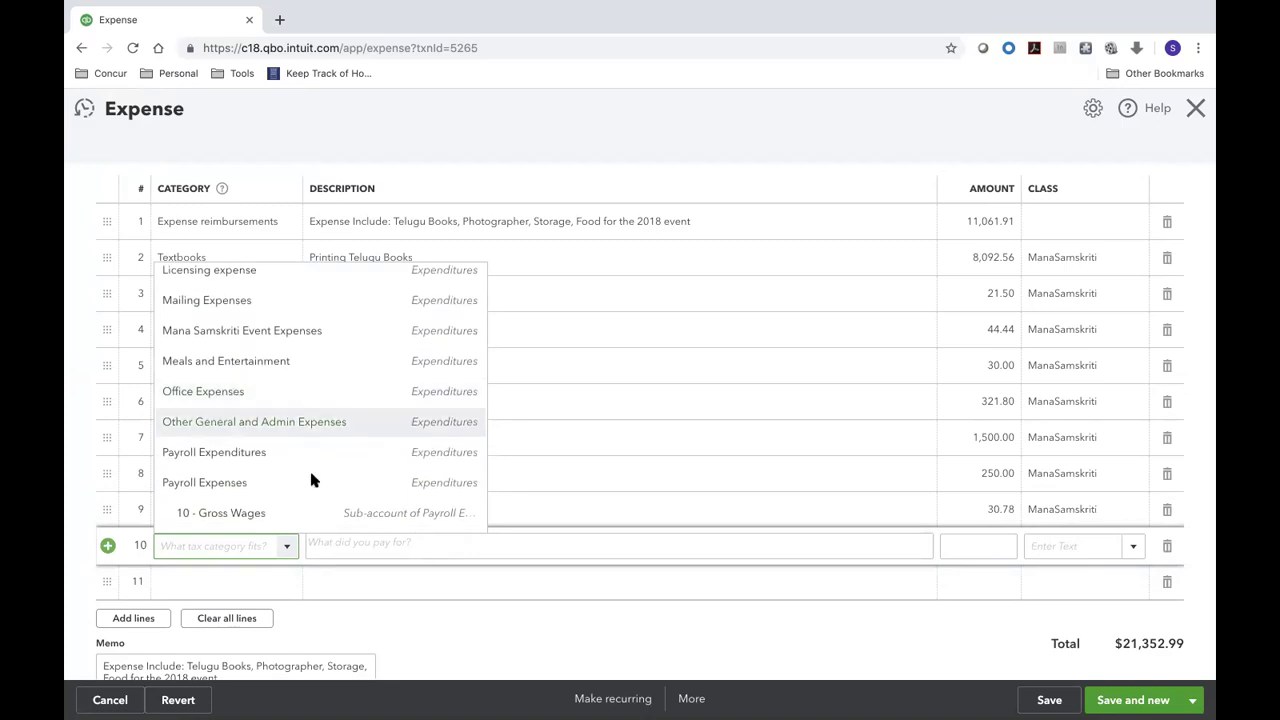
click(350, 552)
text(Kids)
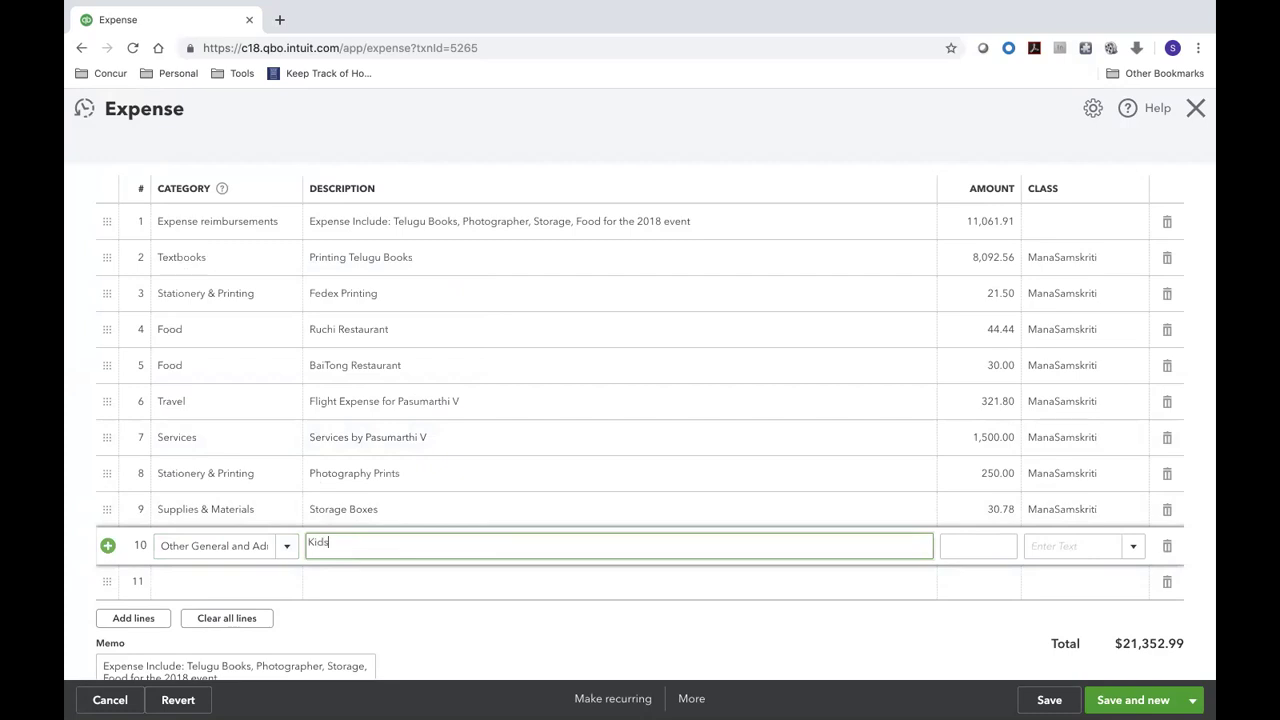
text( Appreciation Gifts)
- Enter line 10's amount 287.61 and class ManaSamskriti, then locate 279.23 in Excel
key(ctrl+Left)
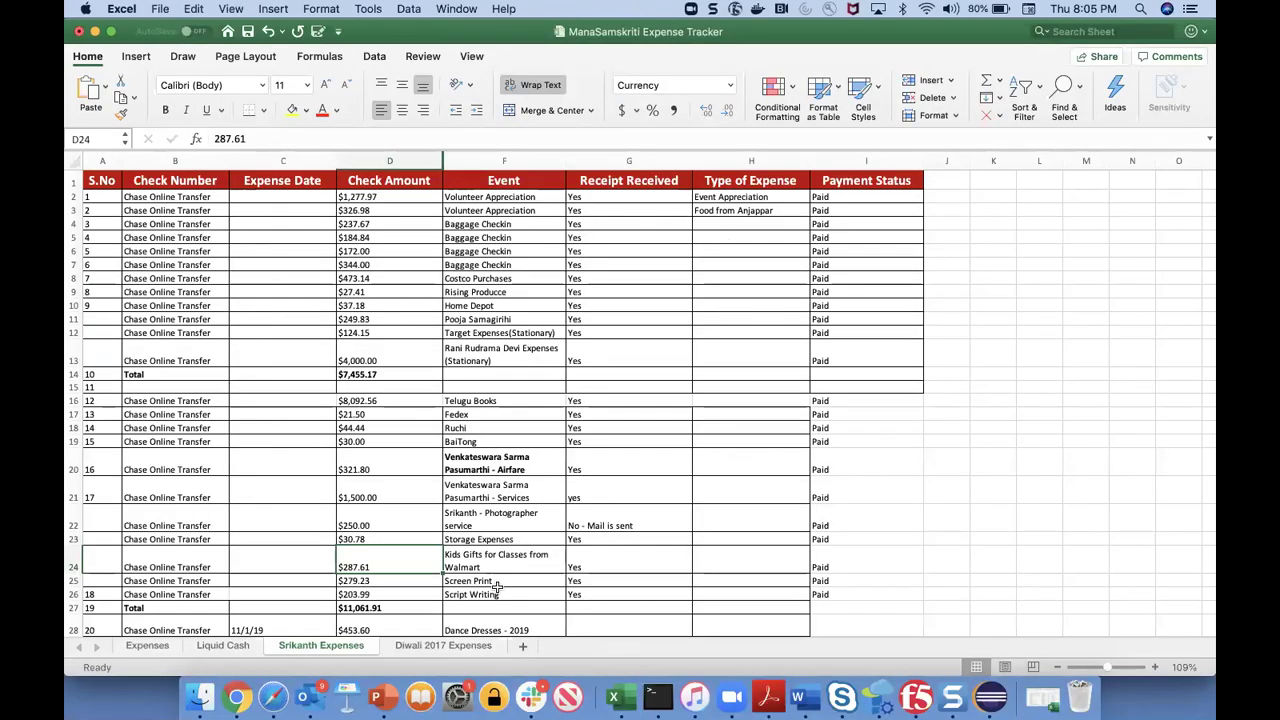
key(ctrl+Right)
click(955, 542)
text(287.61)
key(Tab)
text(Ma)
key(Return)
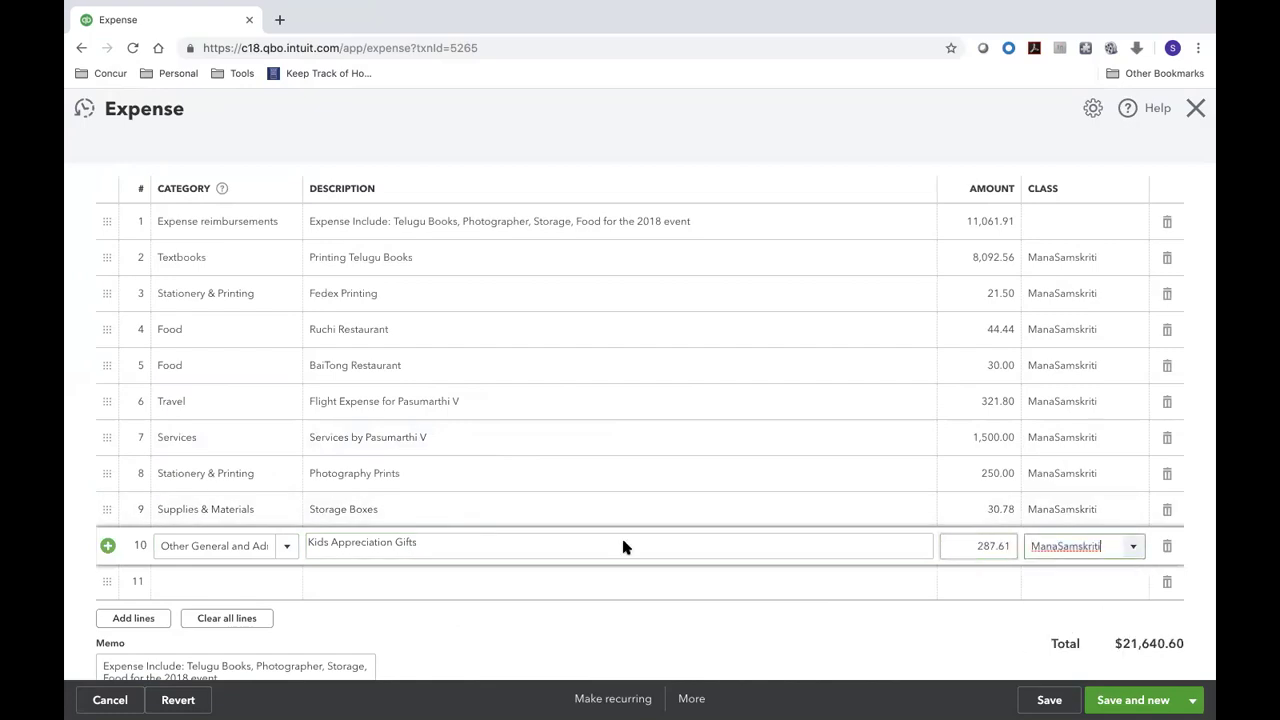
key(ctrl+Left)
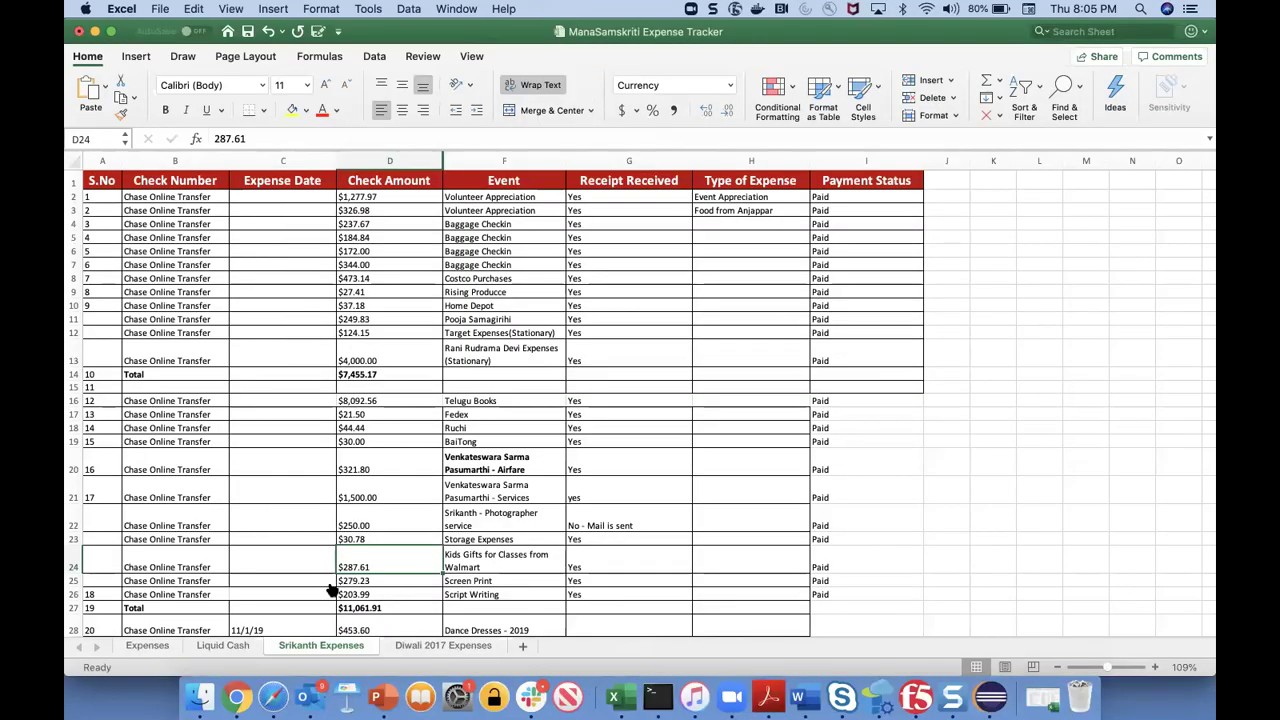
key(Down)
key(ctrl+Right)
- Set line 11's category to Stationery & Printing, cancelling an accidental new 'print' account
click(220, 582)
text(print)
key(Return)
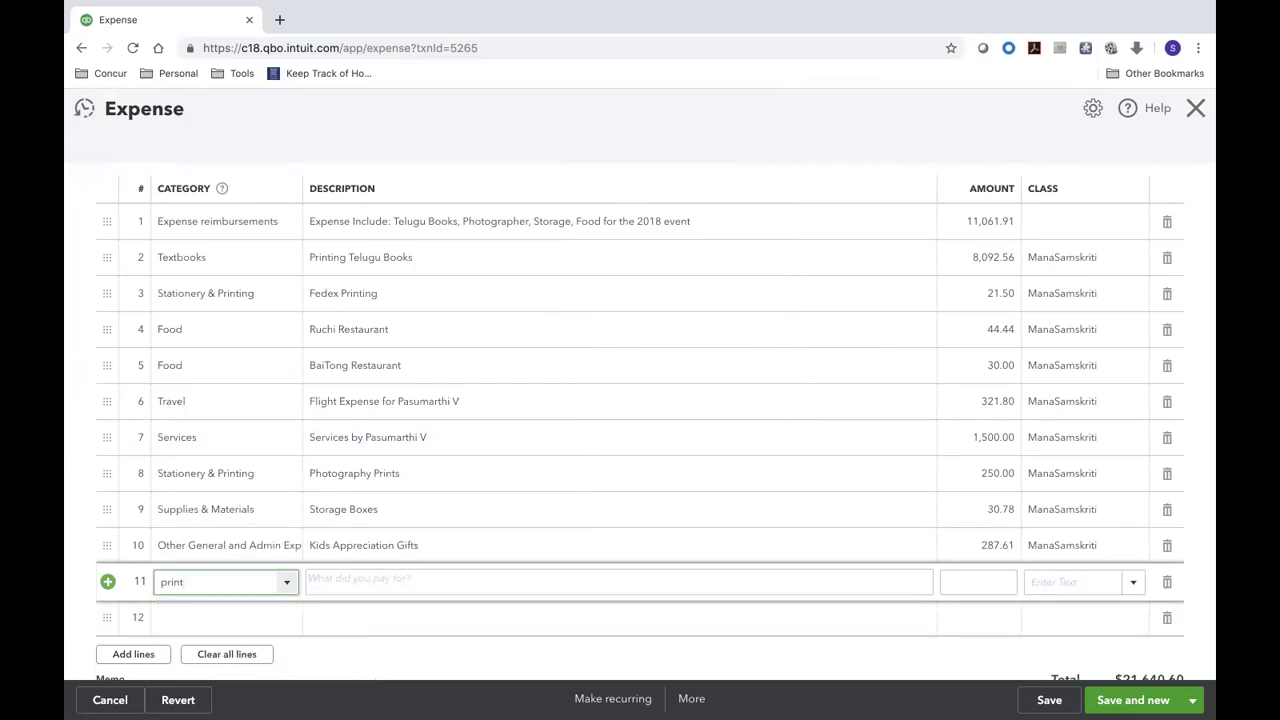
click(420, 660)
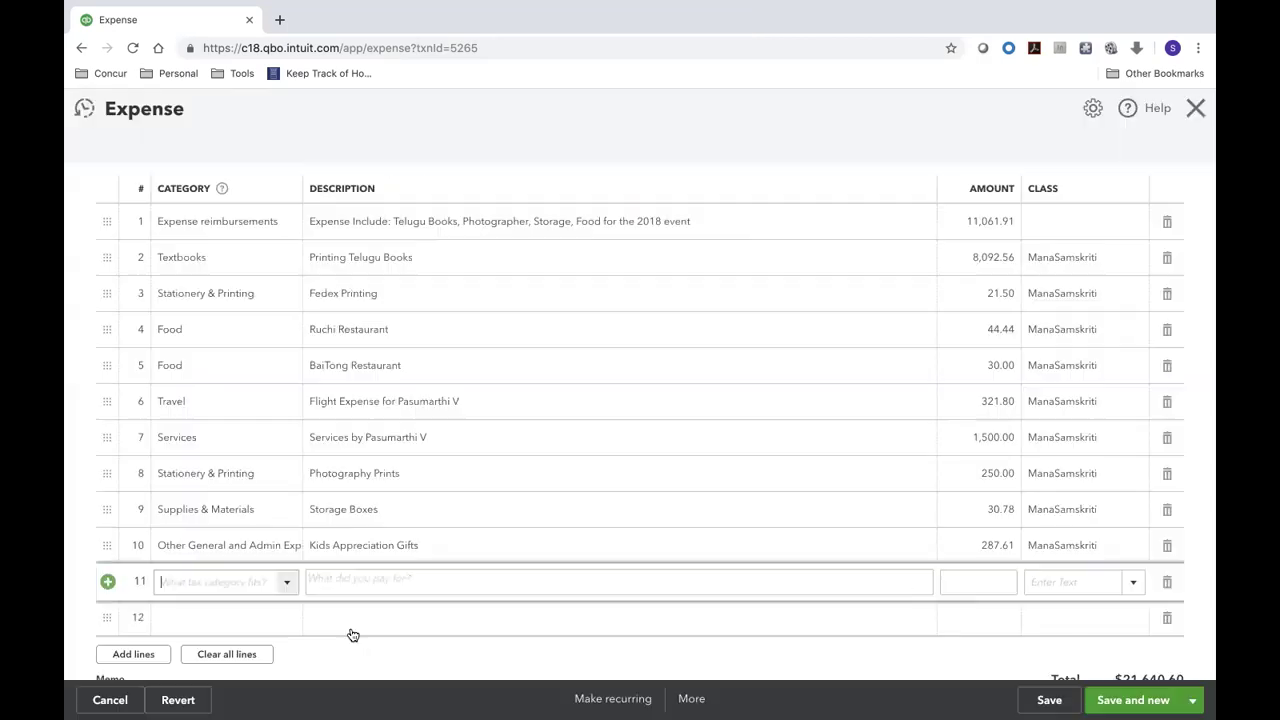
text(stat)
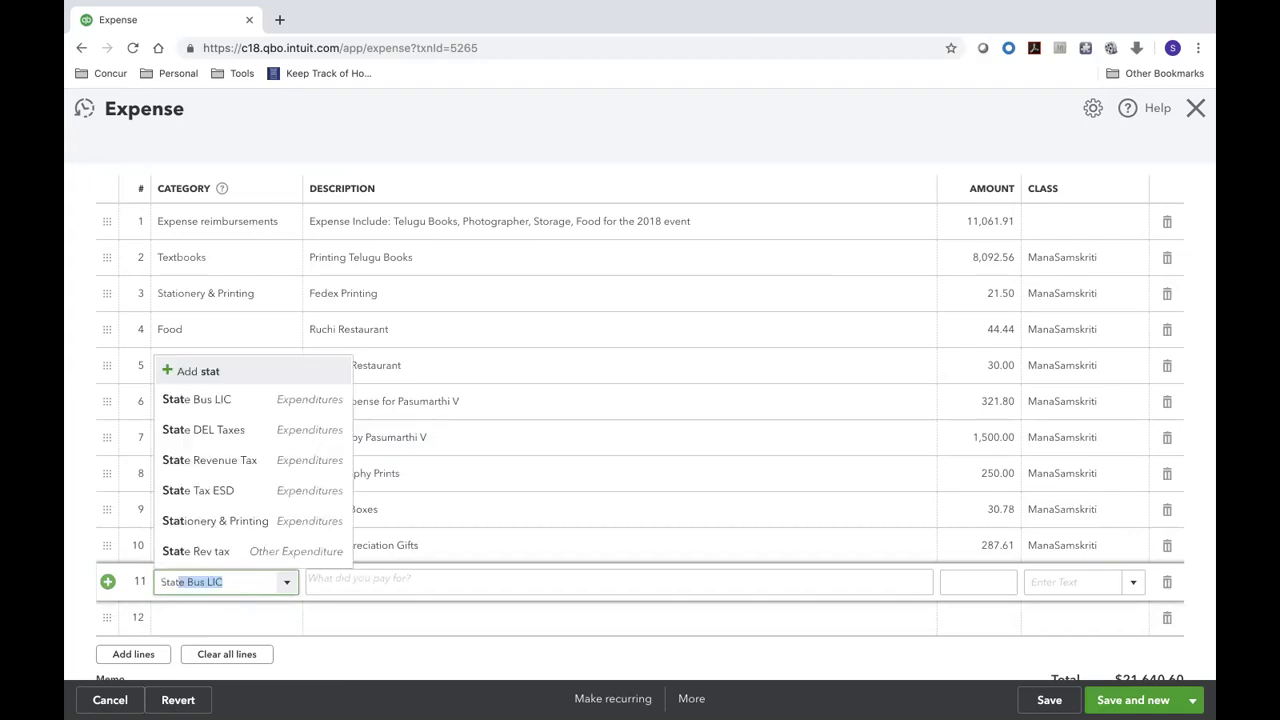
key(BackSpace)
key(BackSpace)
key(BackSpace)
key(BackSpace)
key(BackSpace)
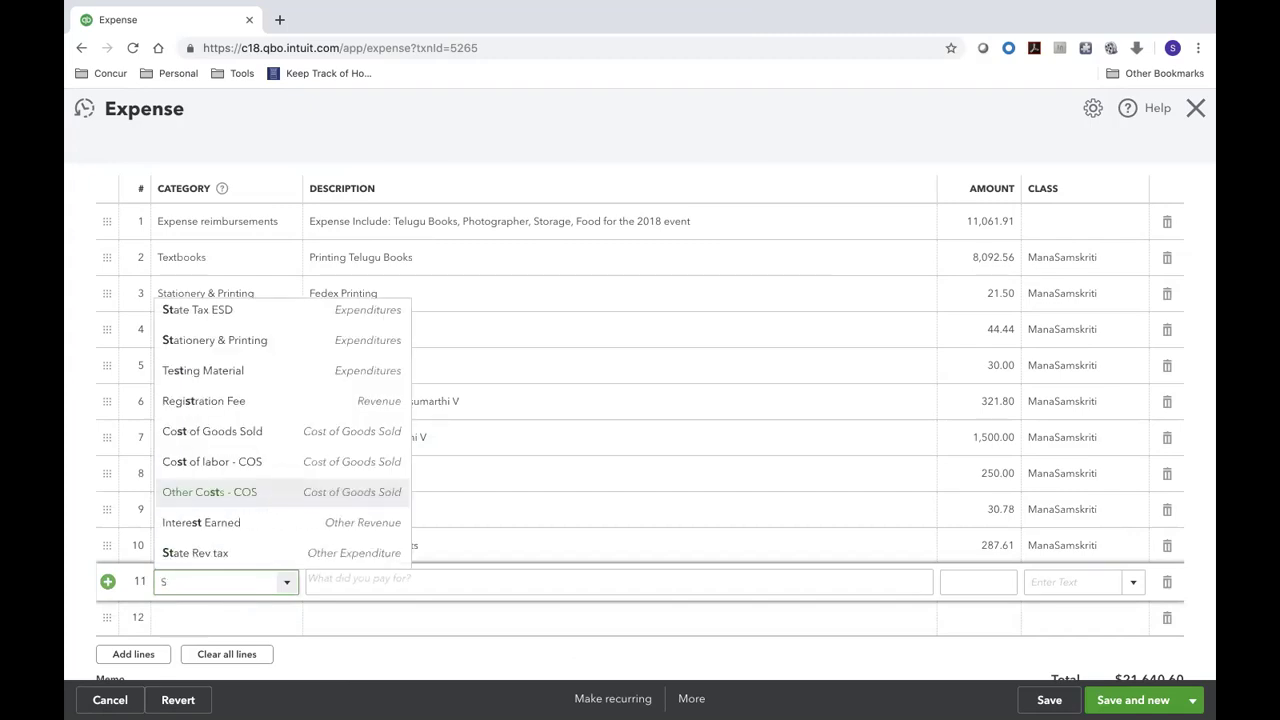
text(prin)
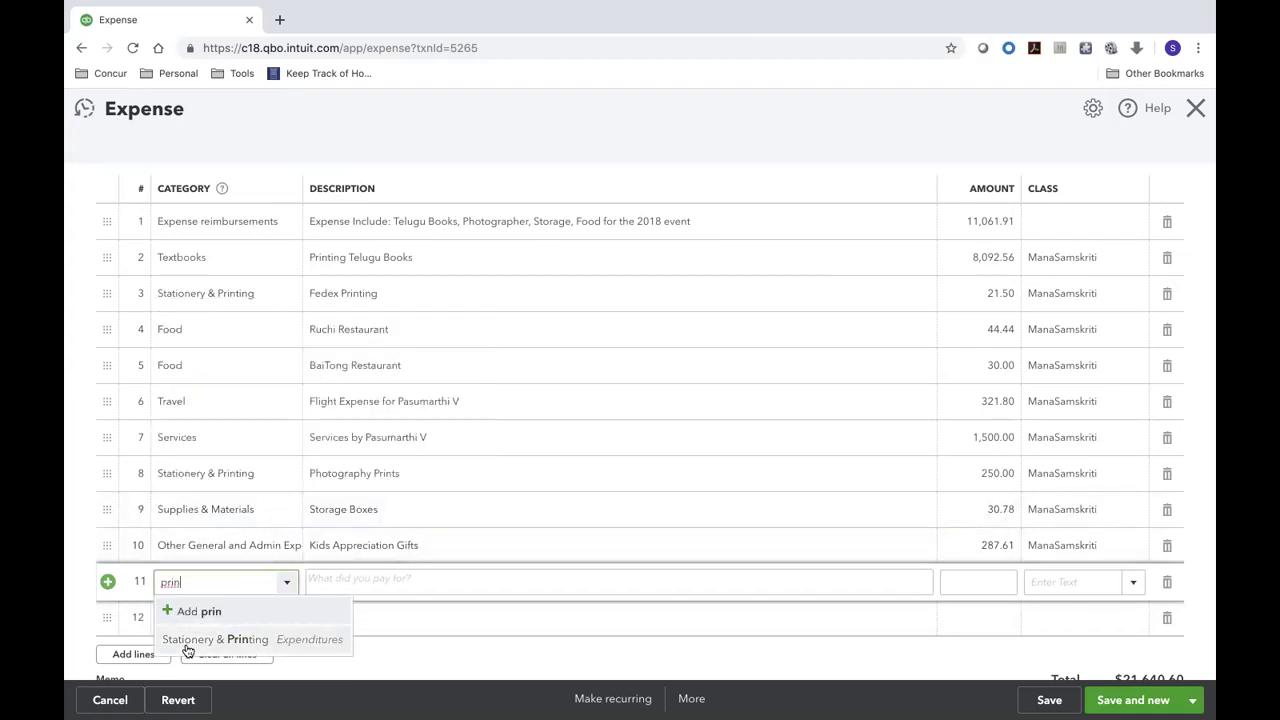
click(190, 640)
- Give line 11 description Screen Print Outs, amount 279.23, class ManaSamskriti, and start line 12
click(324, 581)
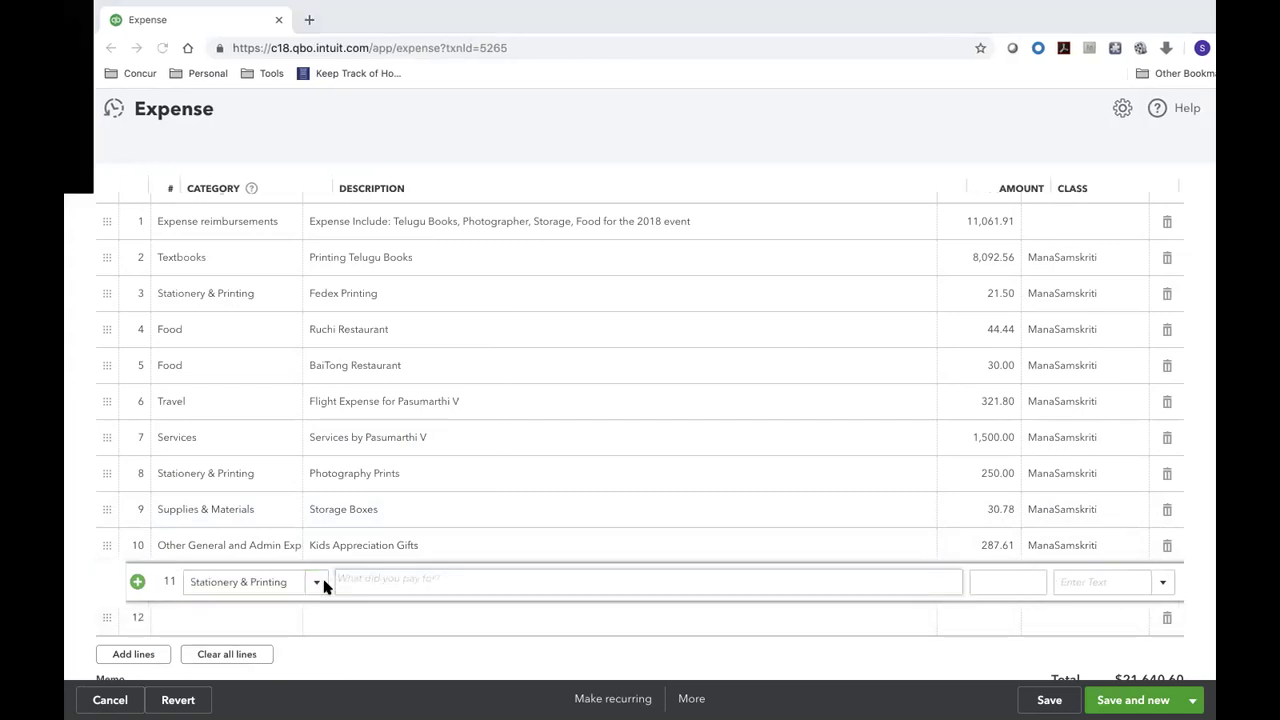
key(ctrl+Left)
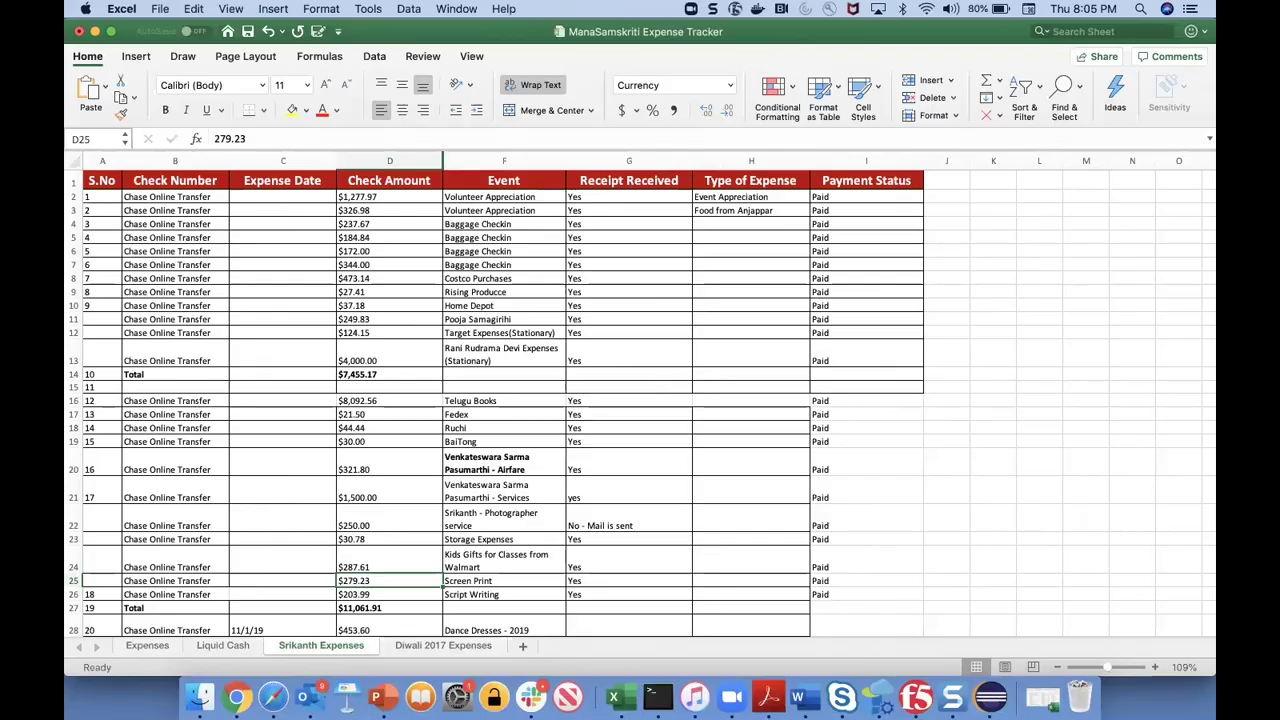
key(ctrl+Right)
text(Screen Print Outs)
key(Tab)
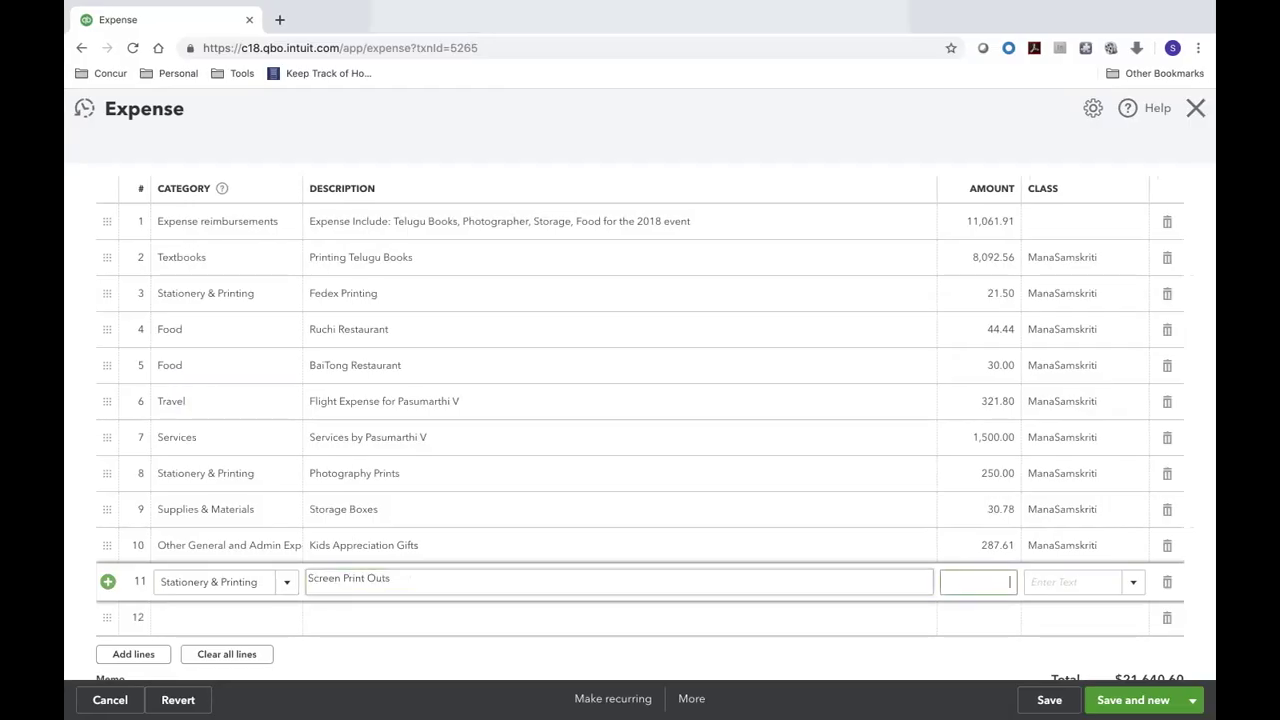
key(ctrl+Left)
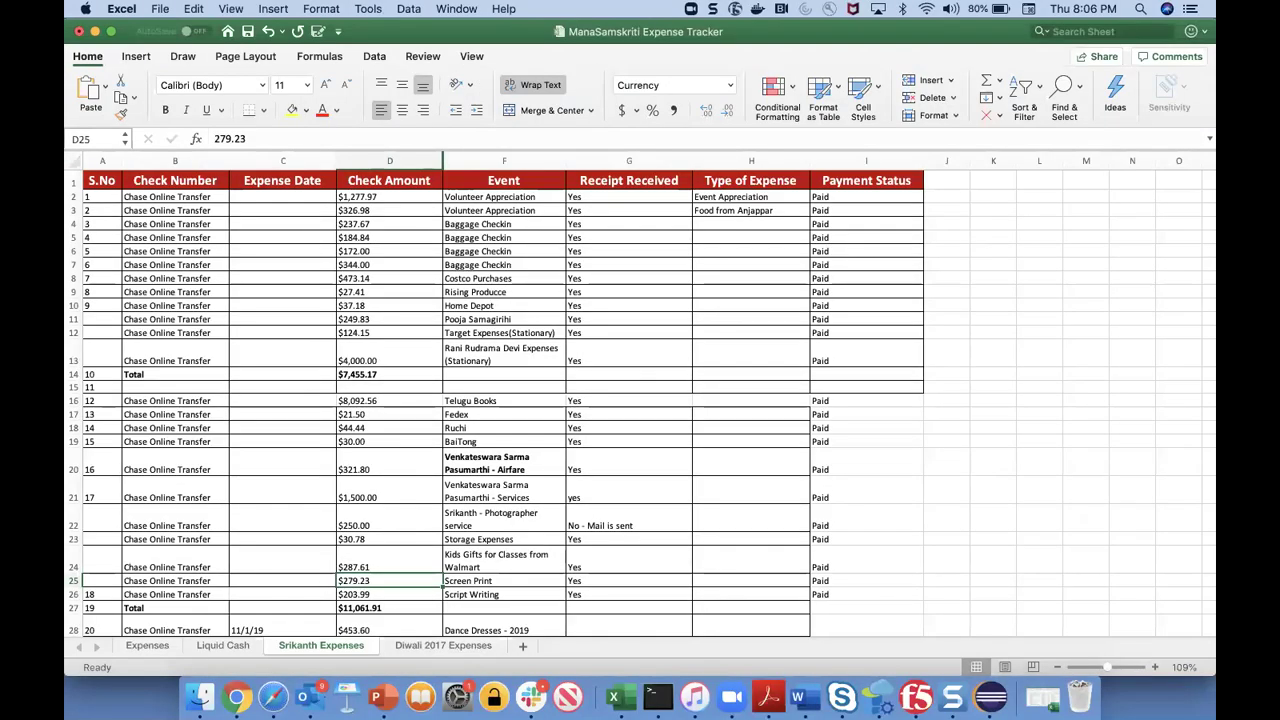
key(ctrl+Right)
text(279.23)
key(Tab)
text(ManaSamskriti)
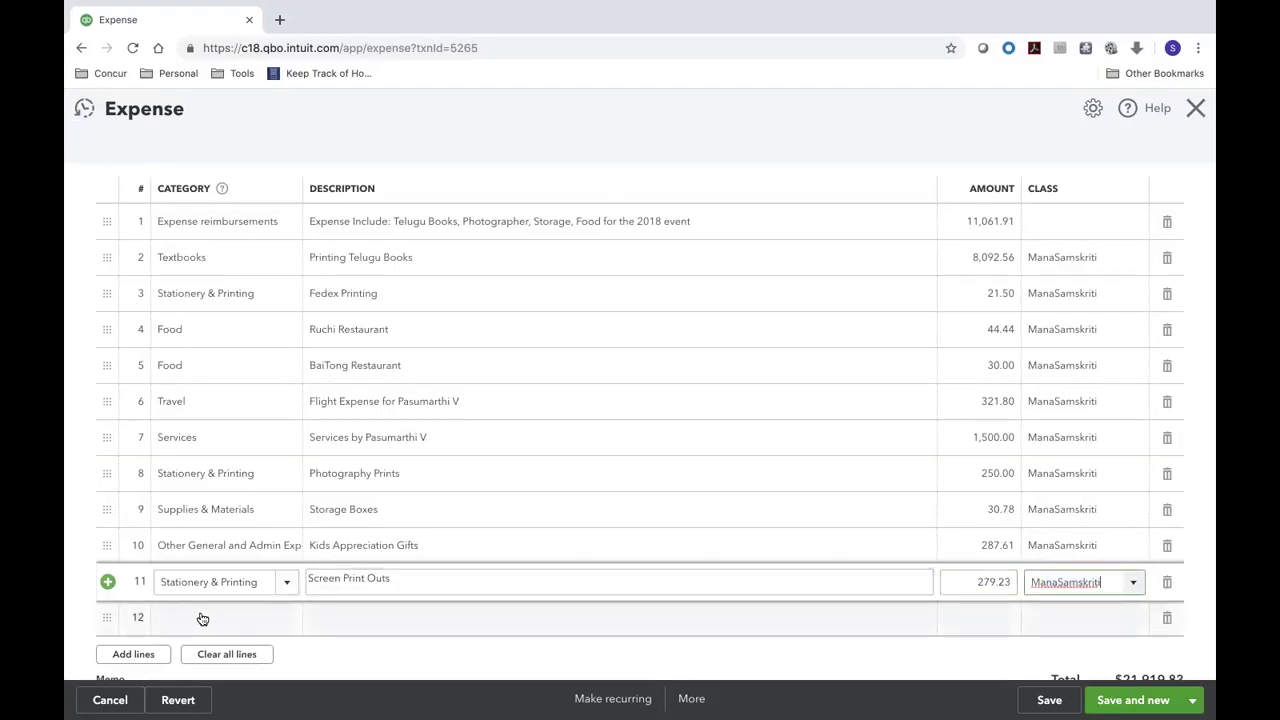
click(200, 615)
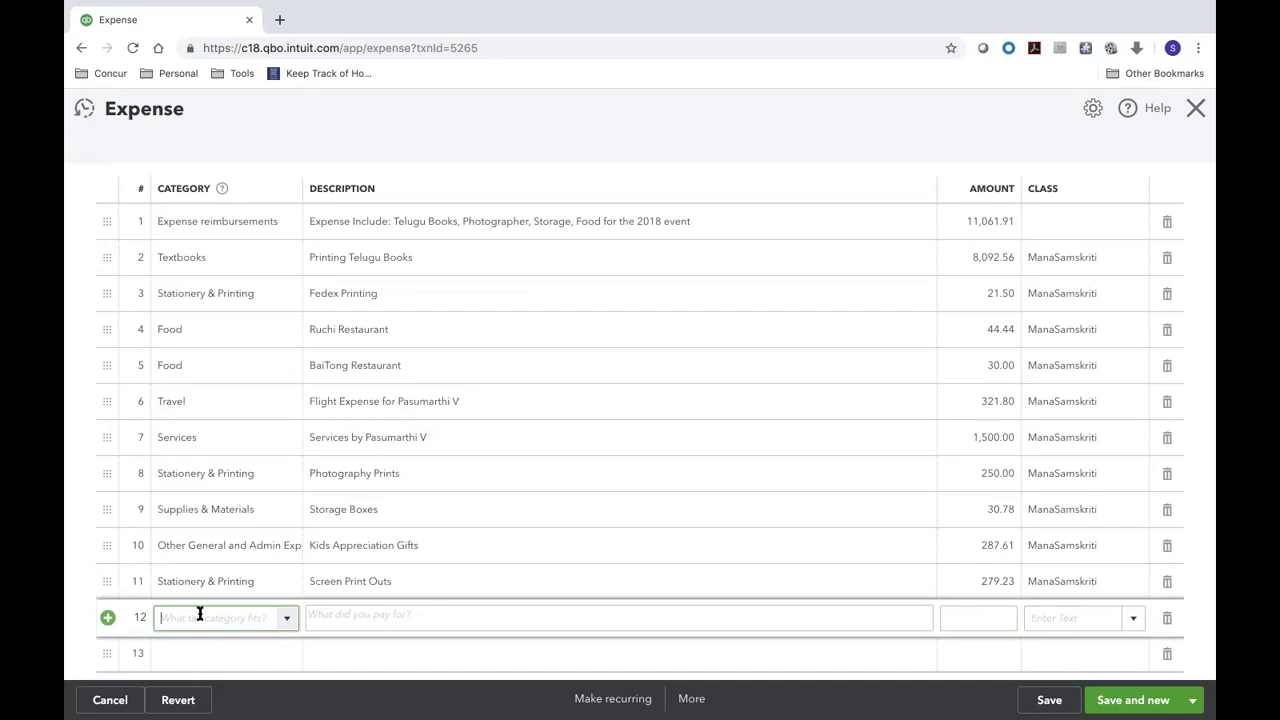
- Check the tracker's next entry and set line 12's category to Stationery & Printing
key(ctrl+Left)
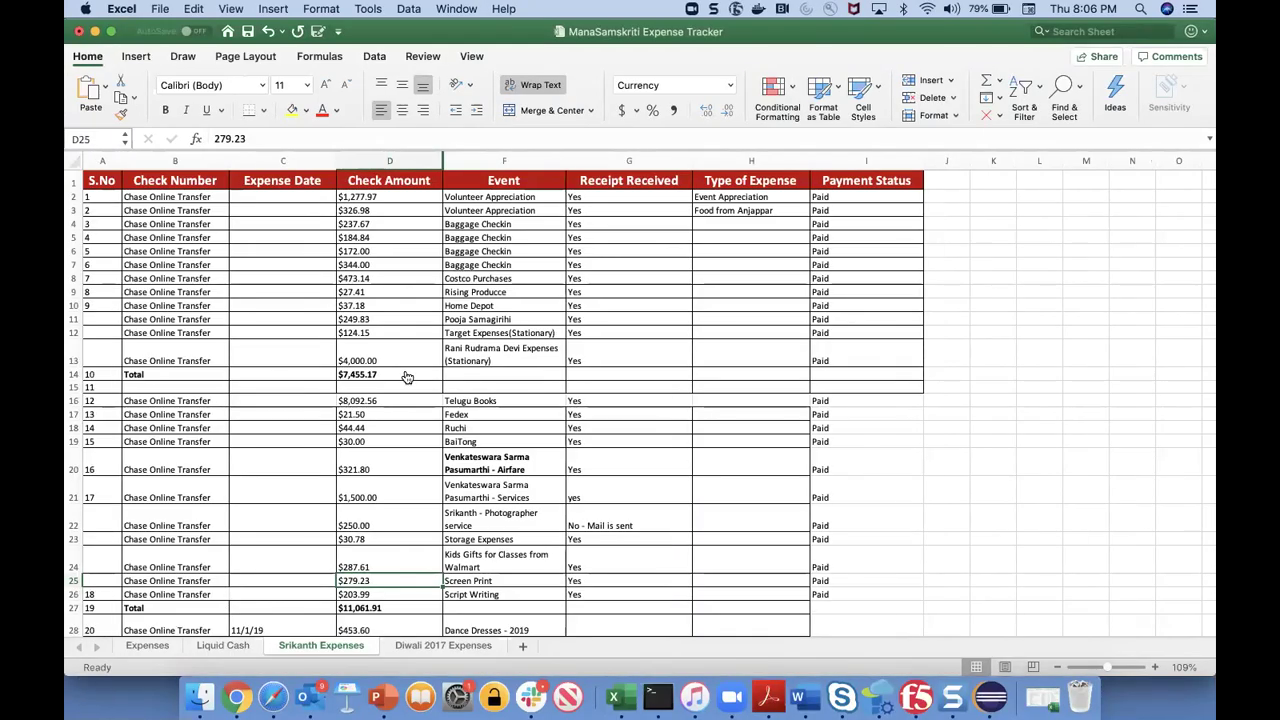
key(ctrl+Right)
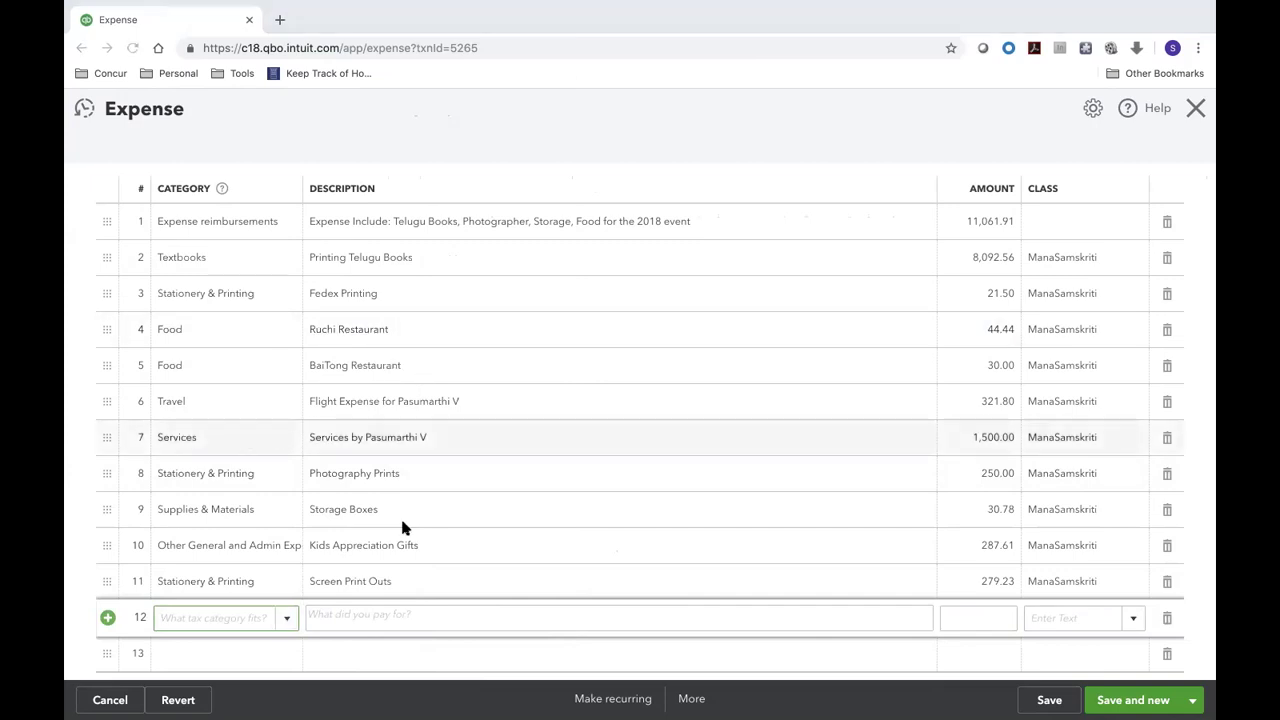
key(ctrl+Left)
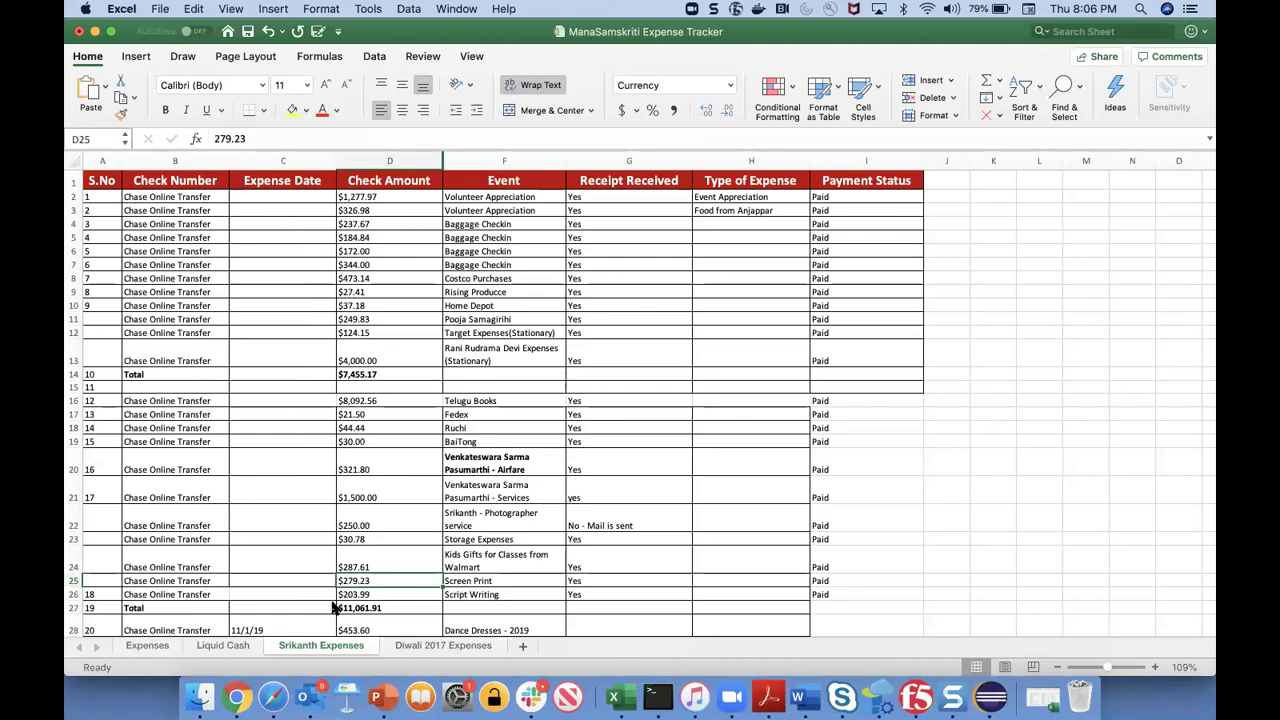
key(ctrl+Right)
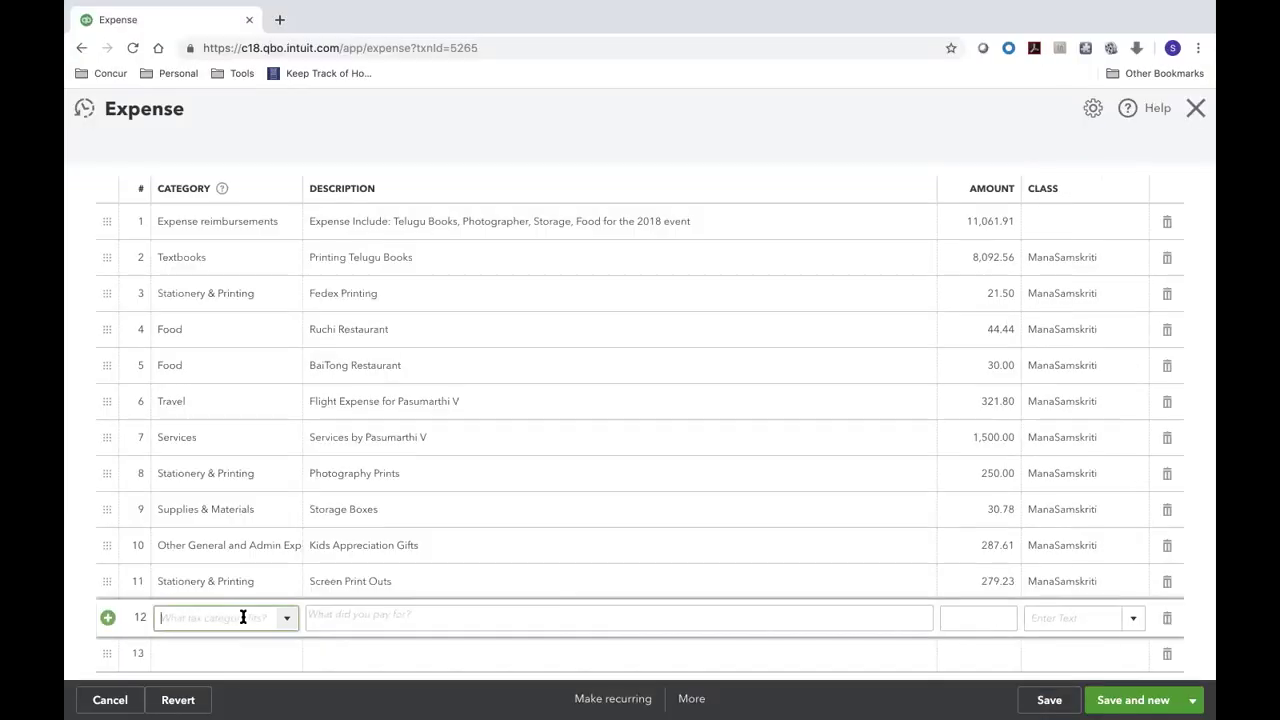
text(sta)
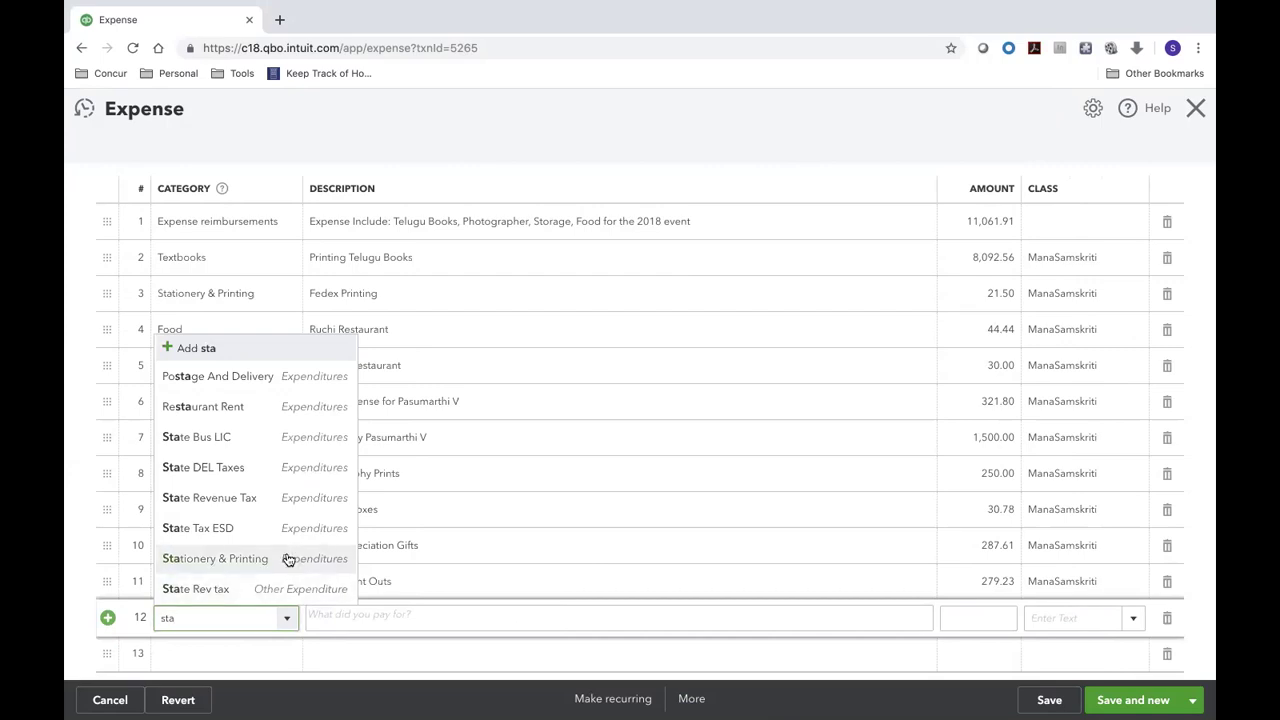
click(288, 558)
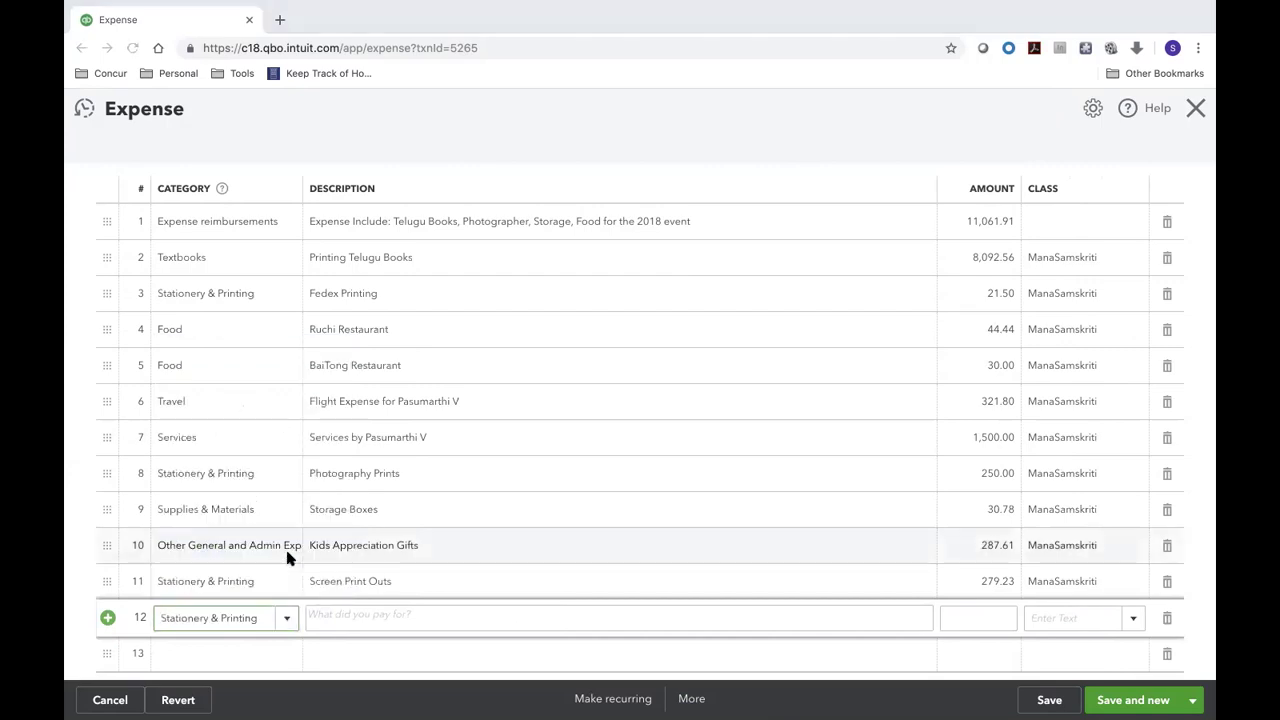
- Enter 'Script Printout' as line 12's description
key(ctrl+Left)
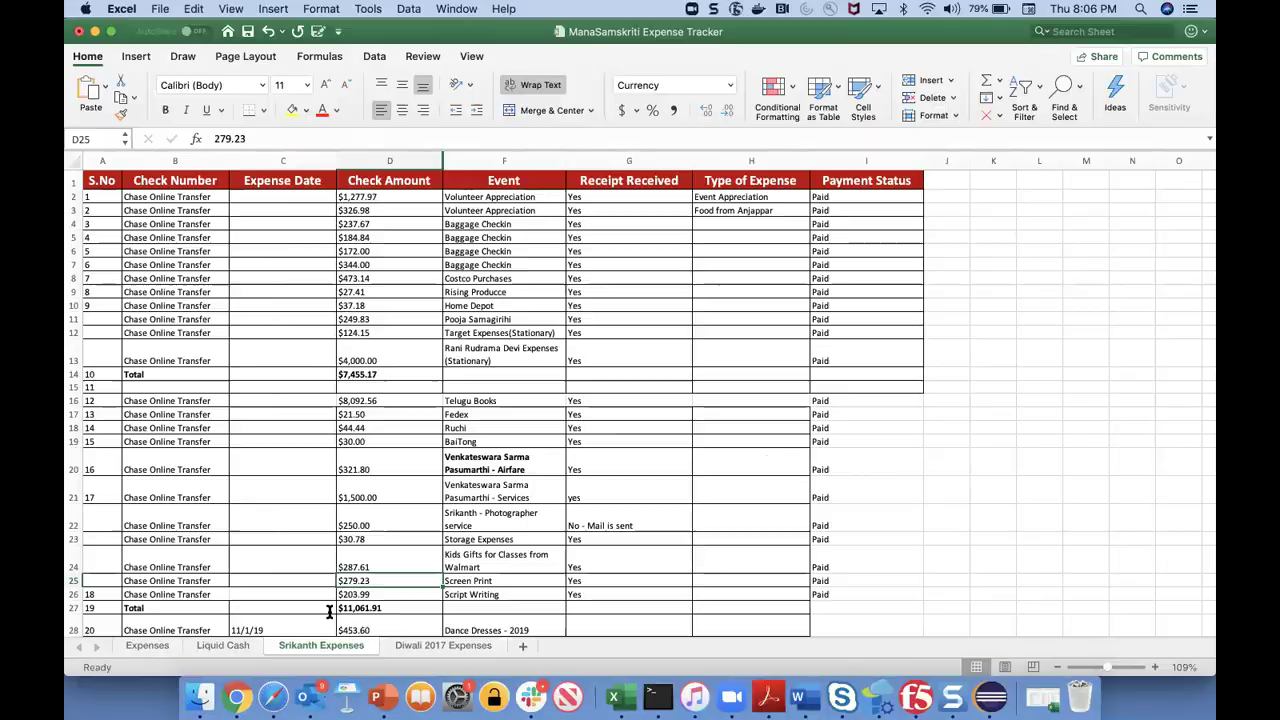
key(ctrl+Right)
click(329, 614)
text(Sc)
key(BackSpace)
key(BackSpace)
text(P)
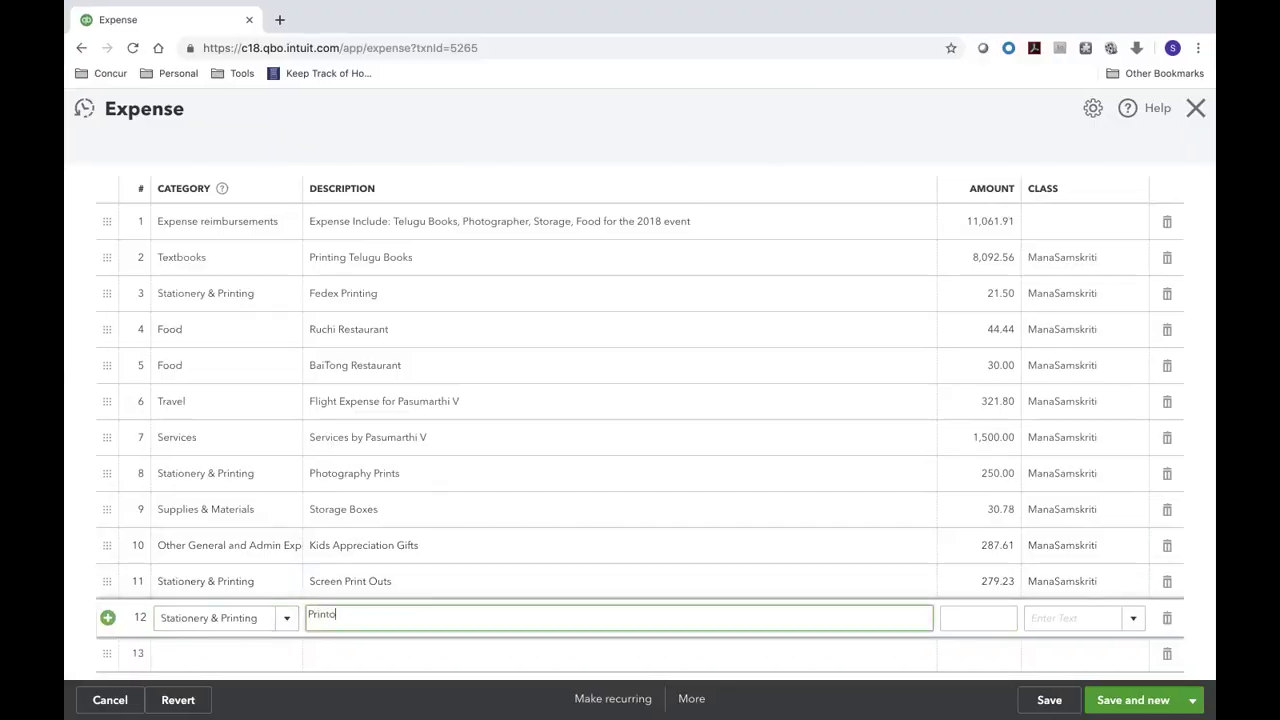
key(BackSpace)
text(Script Printout)
key(Tab)
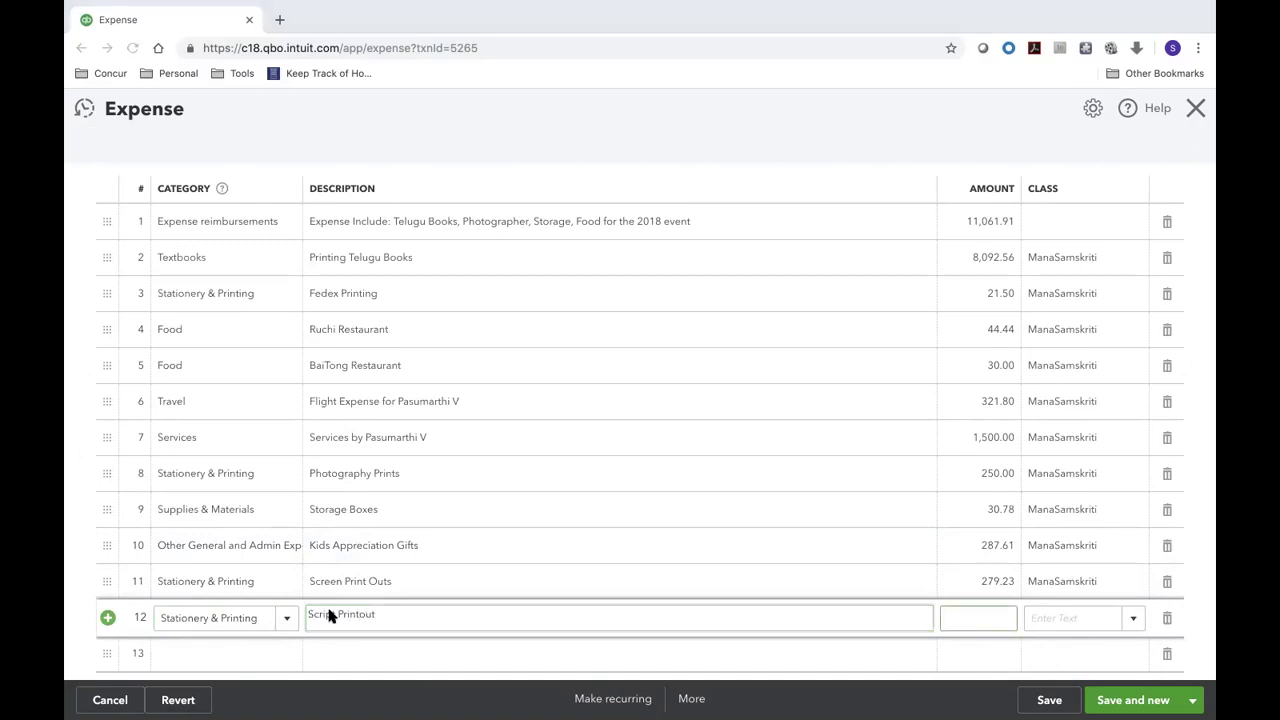
- Give line 12 the amount 203.99 from the tracker and class ManaSamskriti
key(ctrl+Left)
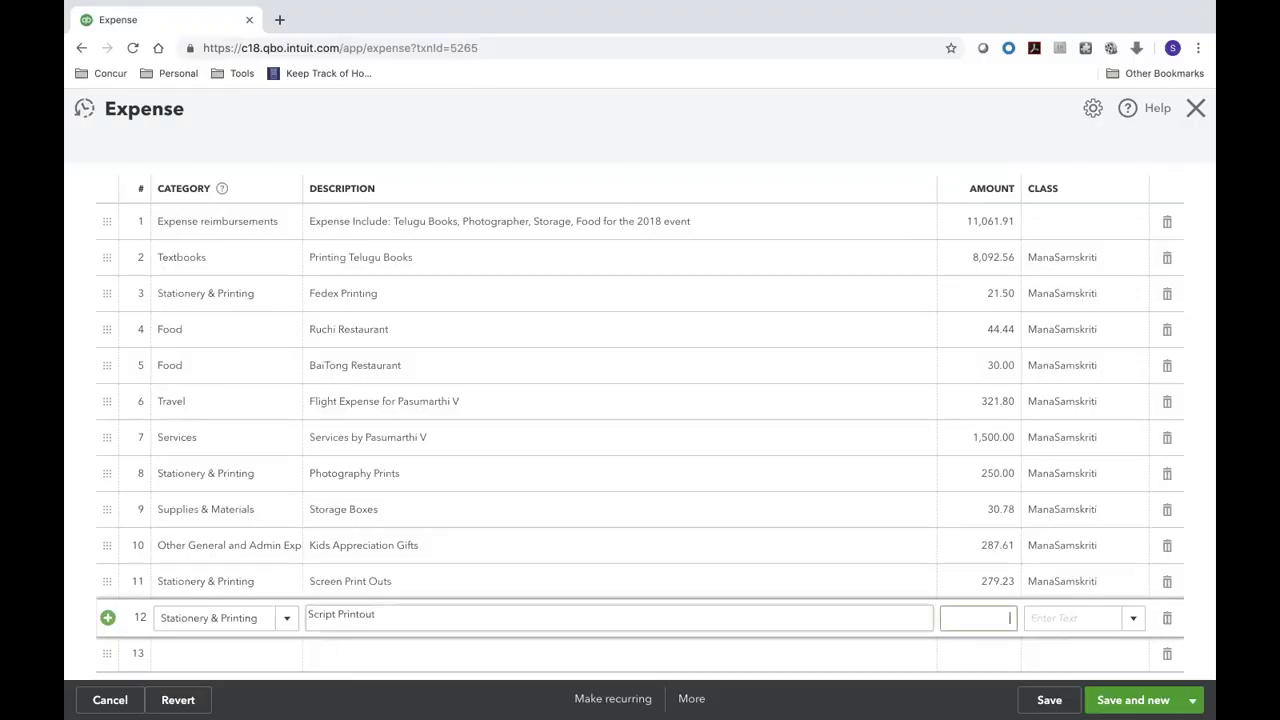
text(203.99)
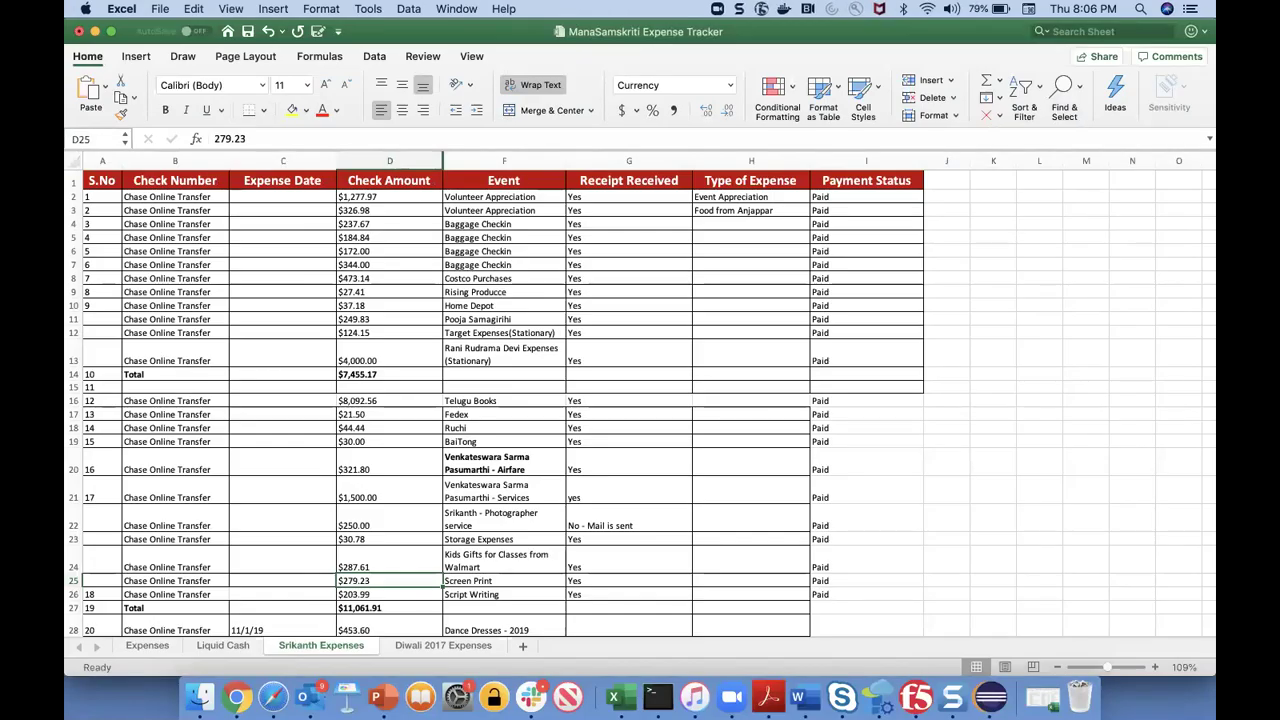
text(ManaSamskriti)
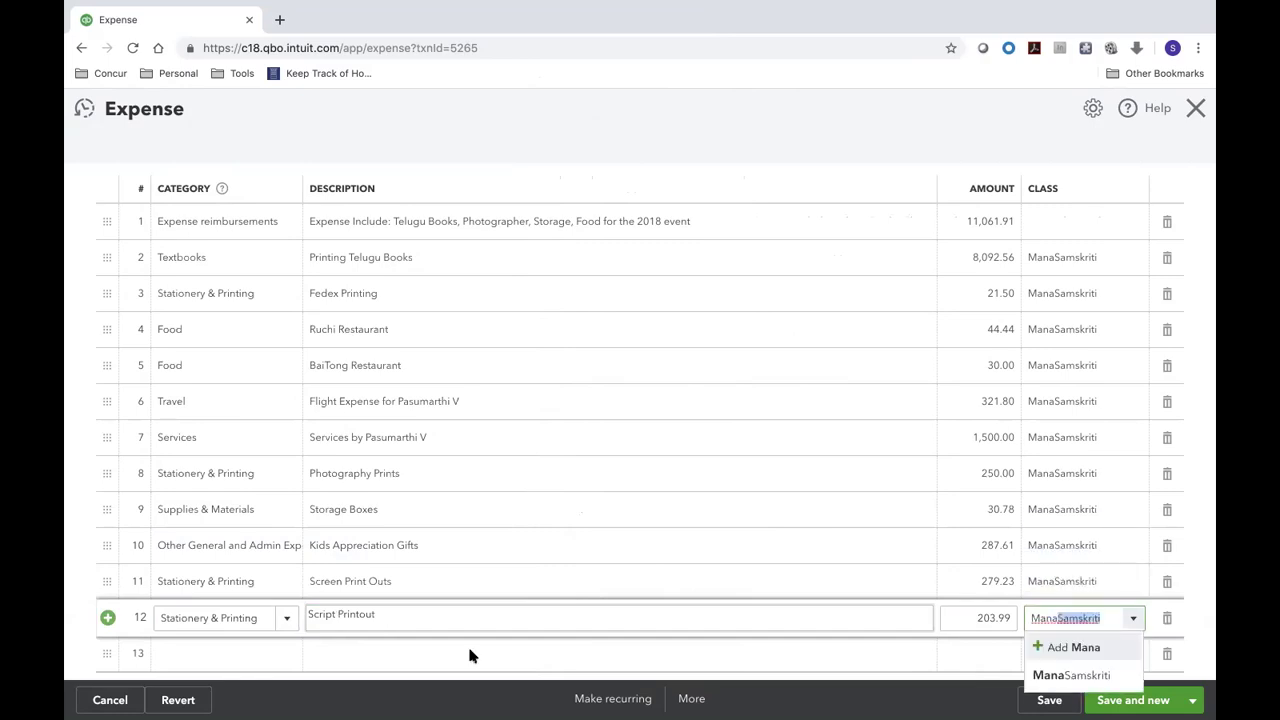
click(1070, 675)
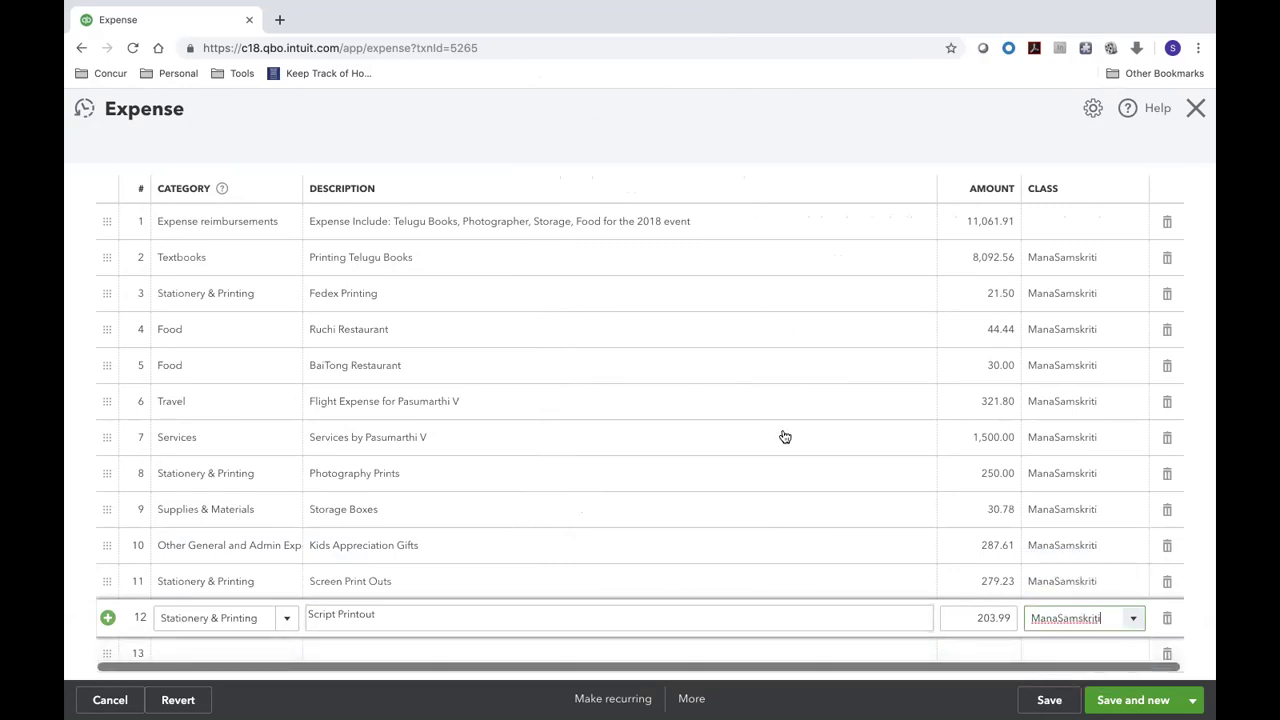
scroll(784, 436, down, 4)
scroll(877, 291, up, 3)
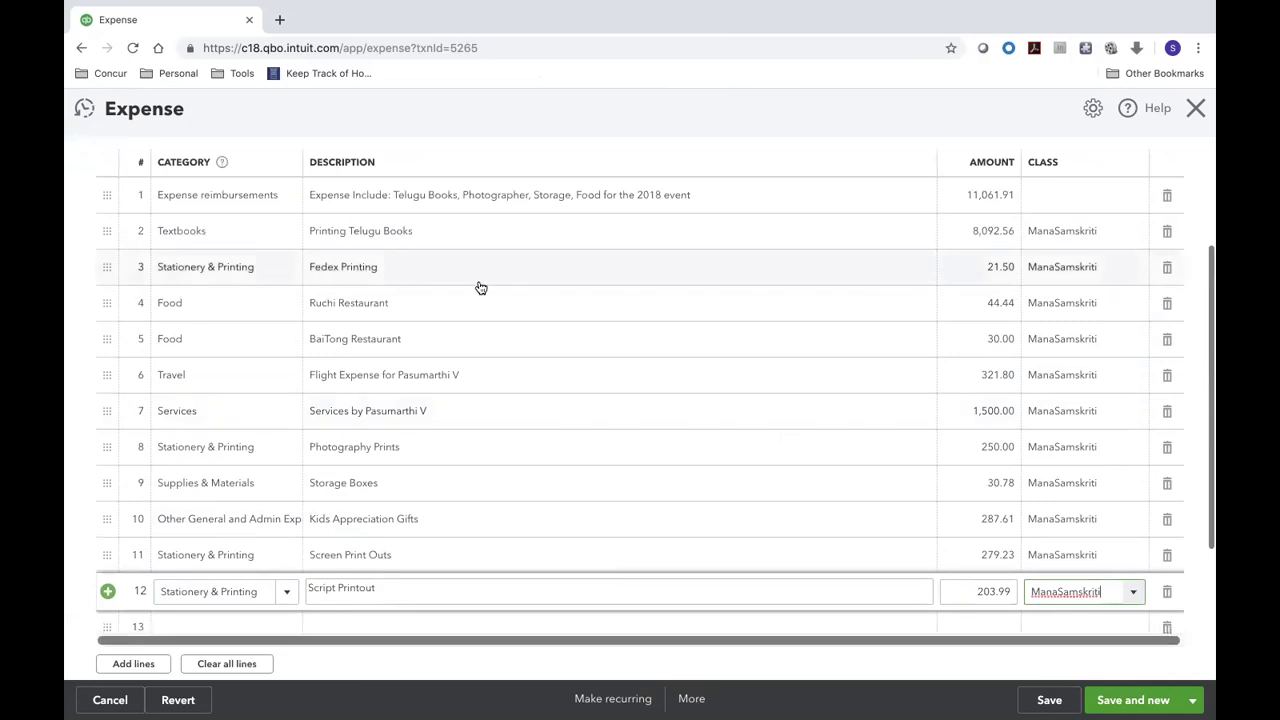
- Delete the Expense reimbursements line, leaving eleven split lines totalling $11,061.91
click(1167, 196)
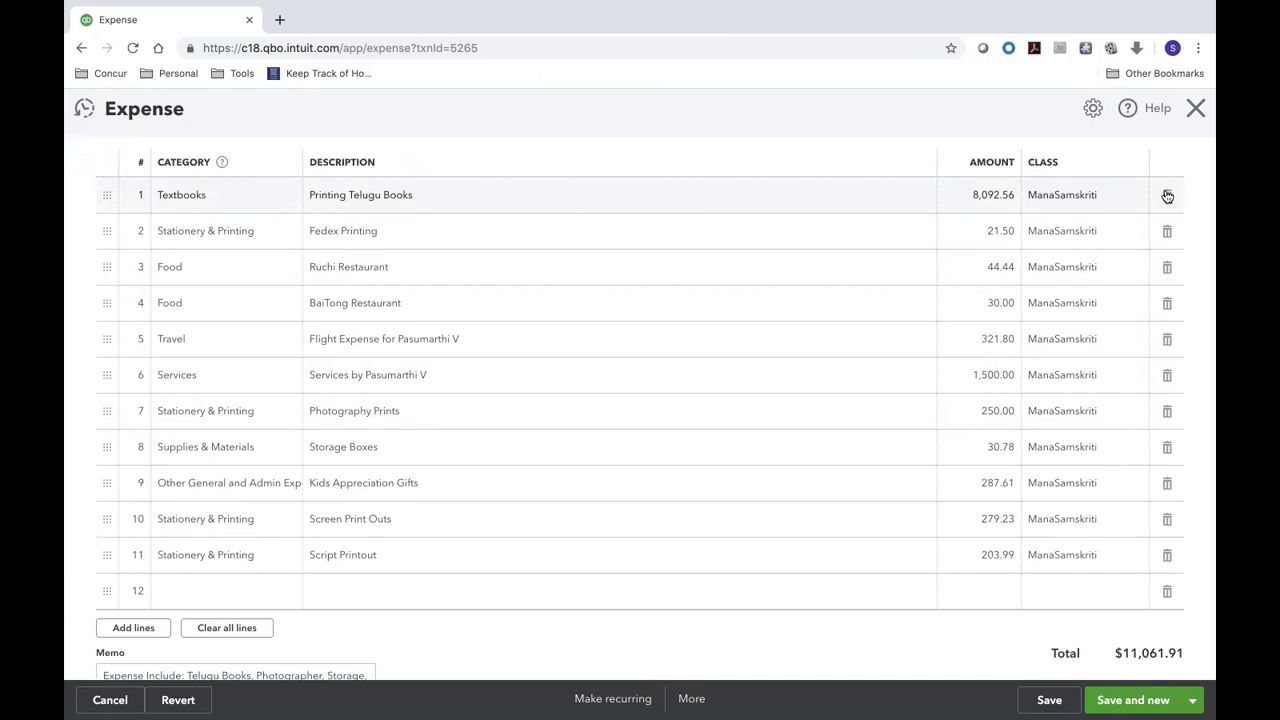
scroll(649, 476, up, 3)
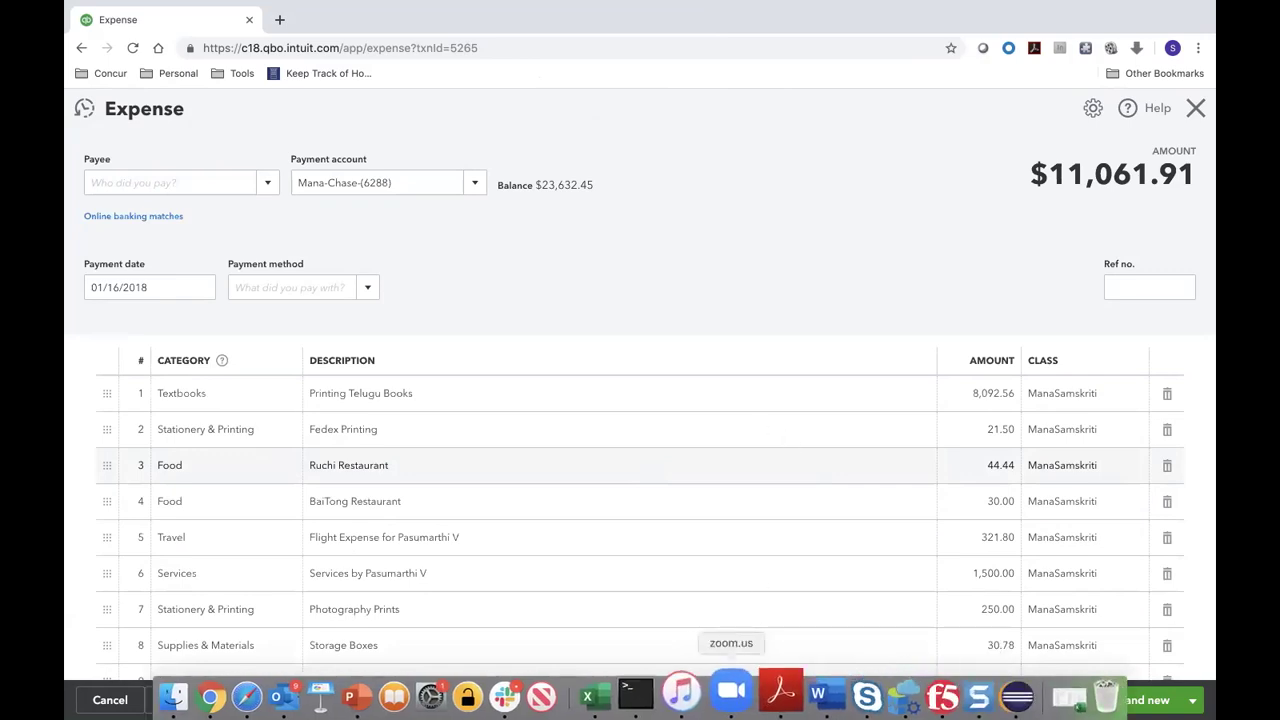
scroll(545, 330, down, 5)
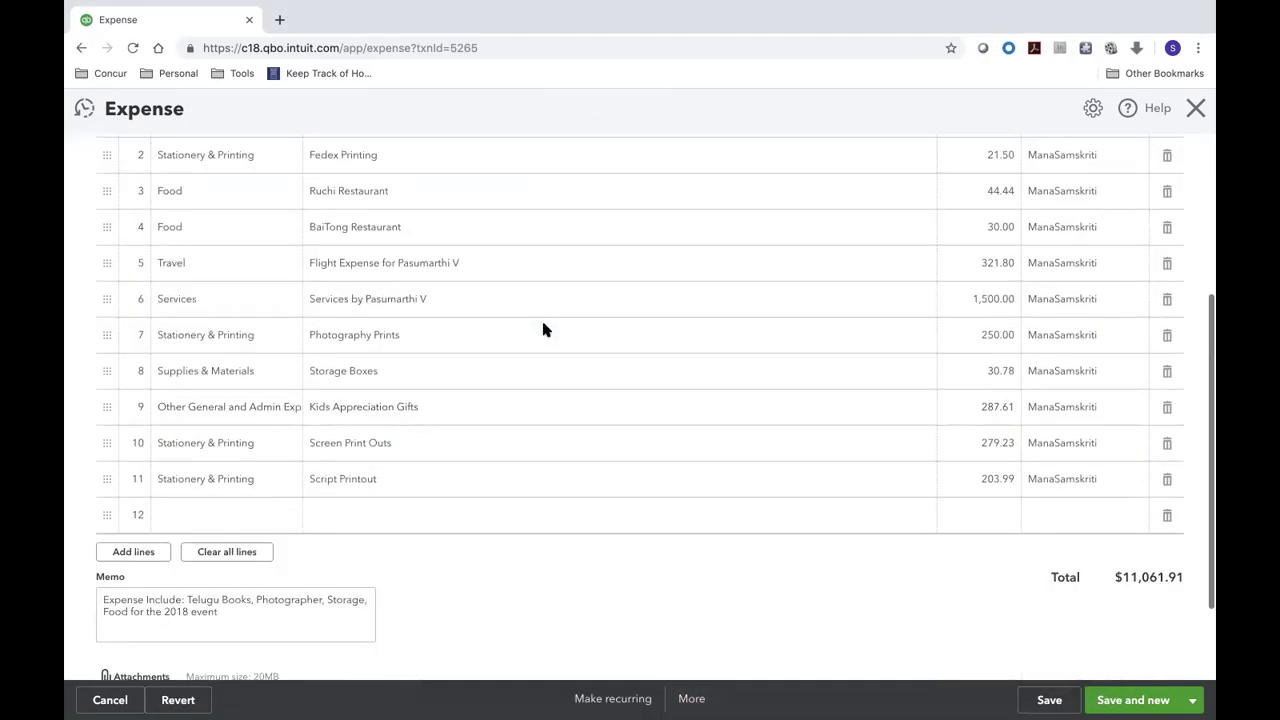
- Replace the memo with a note that the 11,061.91 expense was paid to the payee by a single check
drag(231, 582, 103, 563)
text(Th)
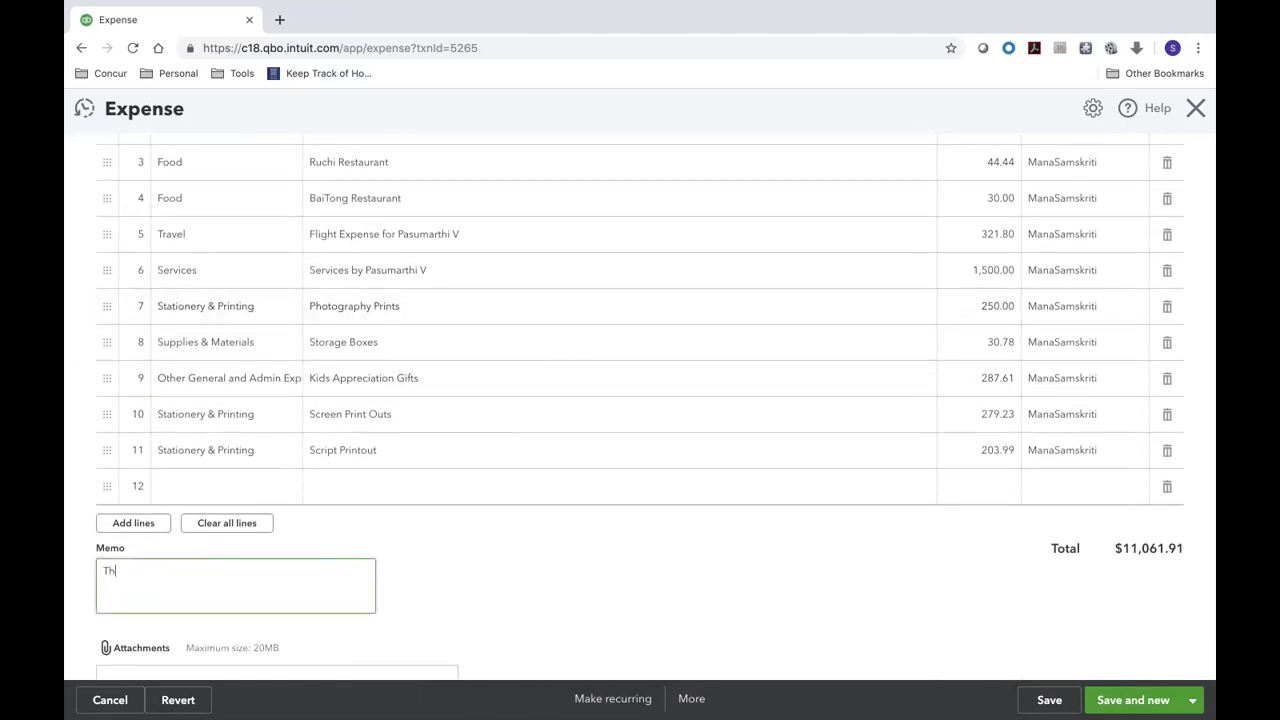
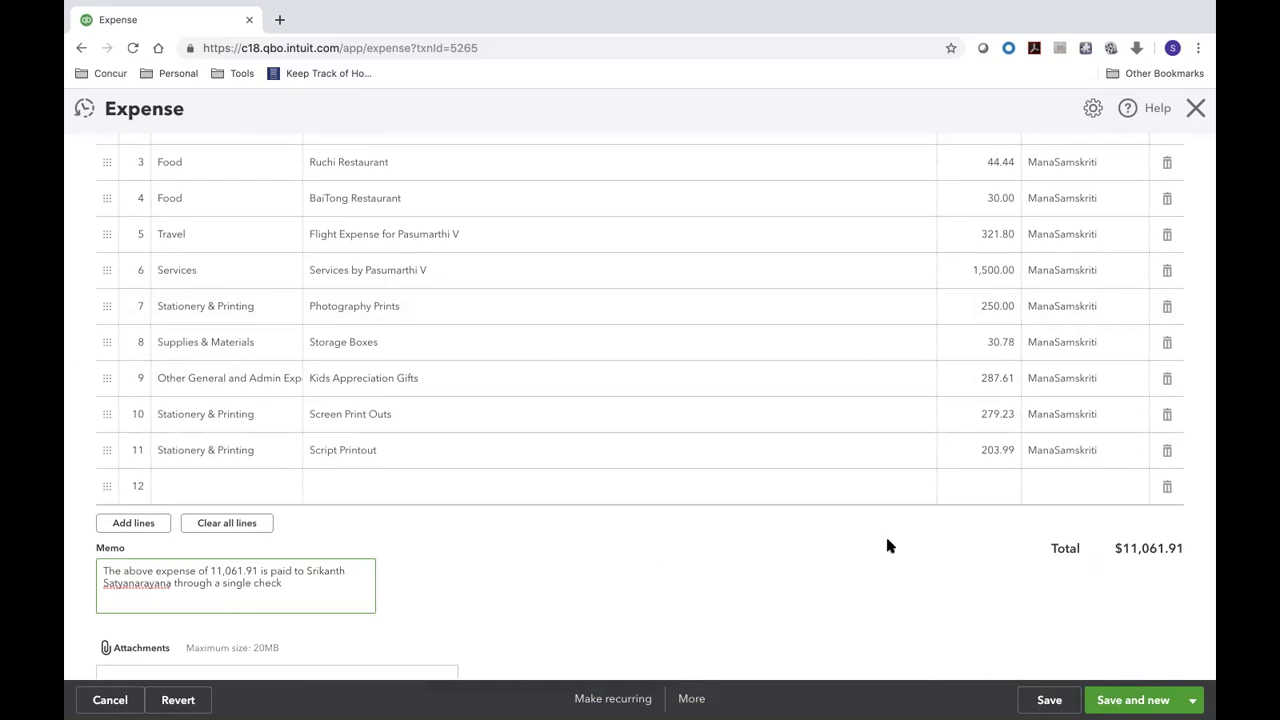
scroll(900, 571, down, 1)
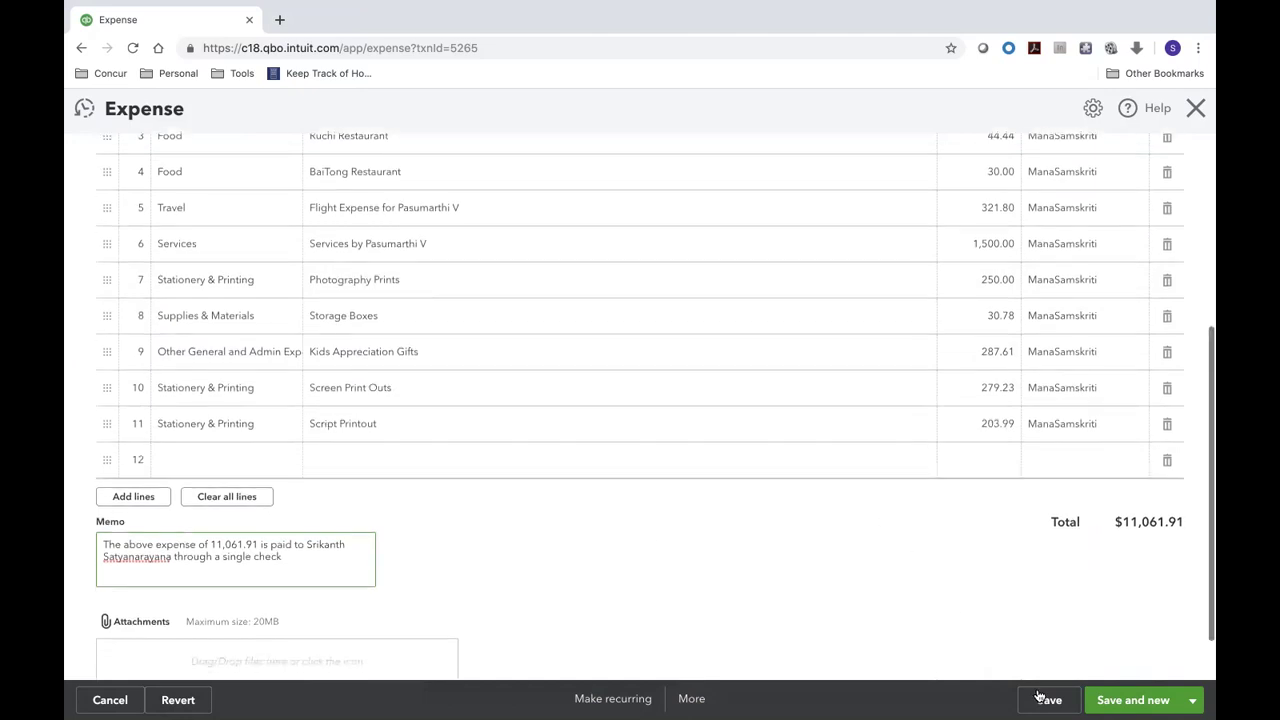
- Save the Mana-Chase (6288) expense of $11,061.91 and close the expense form
click(1040, 698)
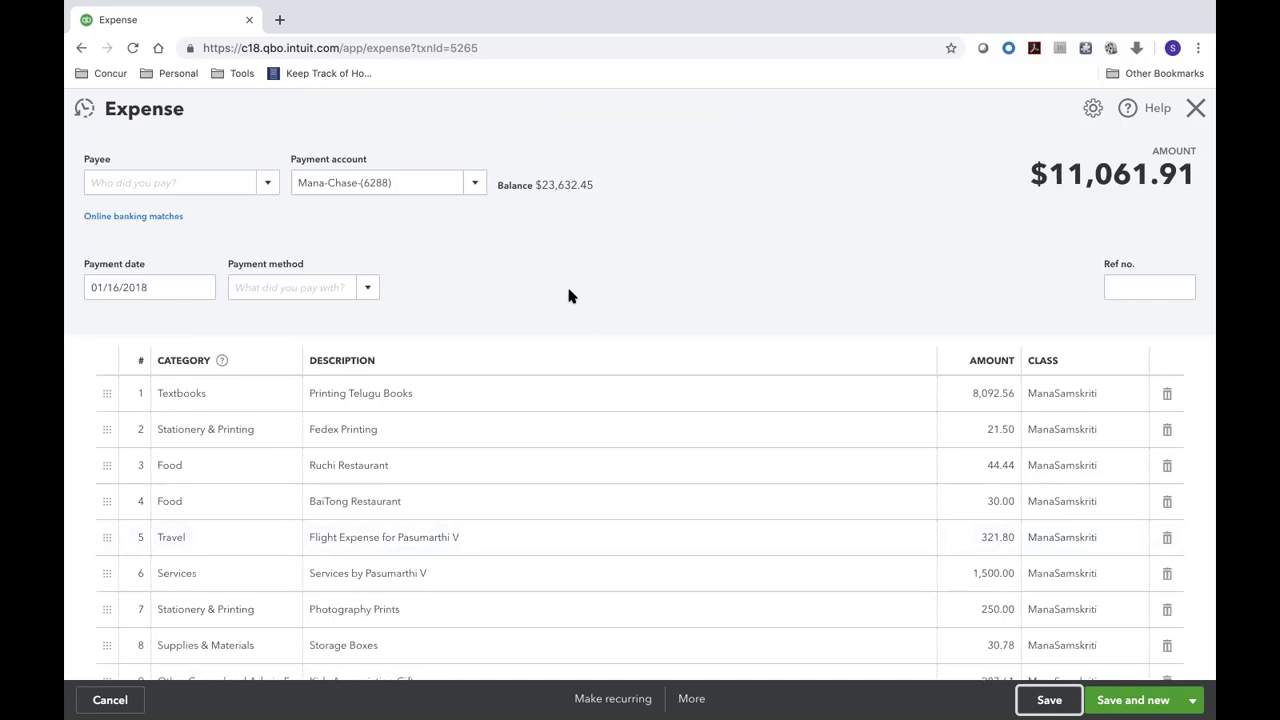
click(628, 700)
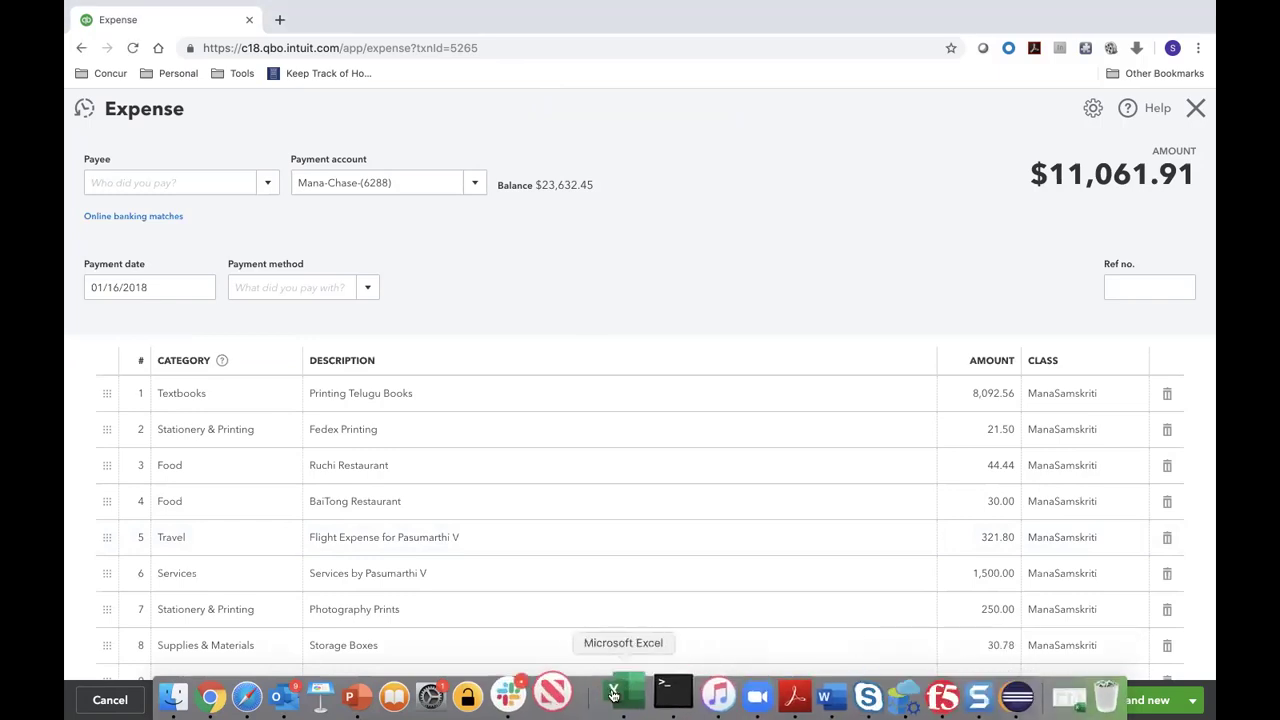
mouse_move(735, 700)
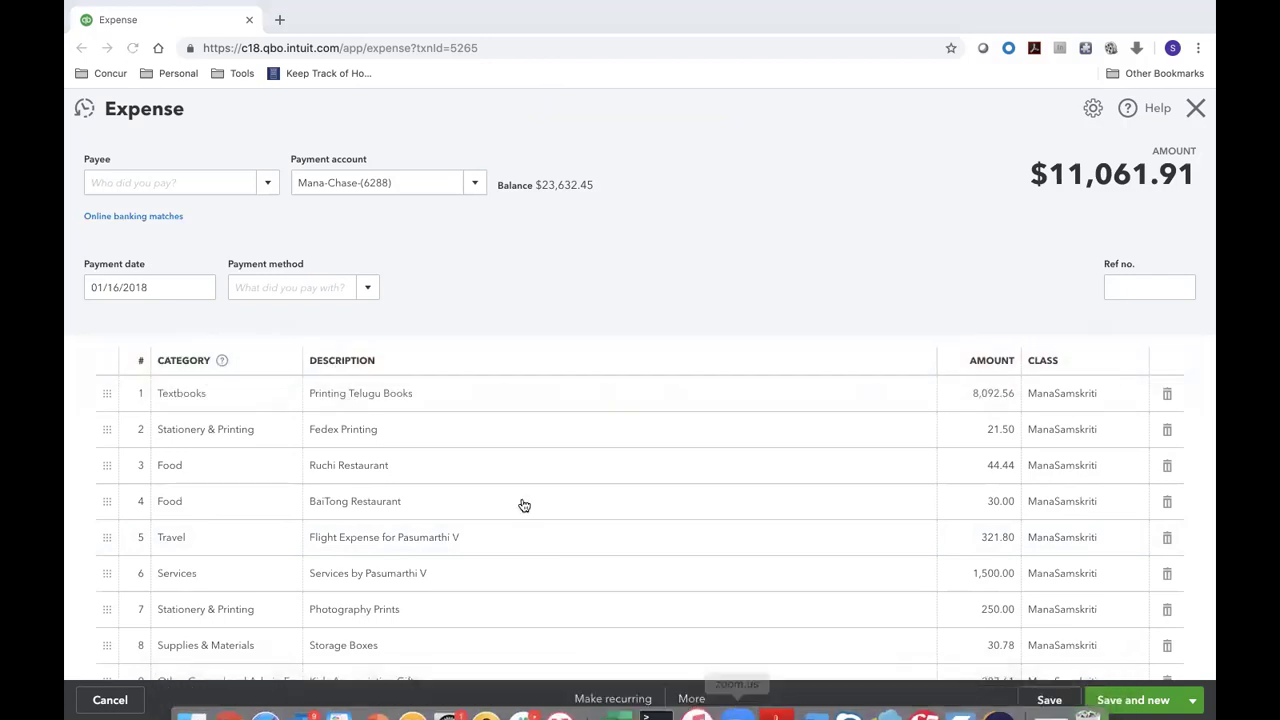
key(super+Tab)
key(super+Tab)
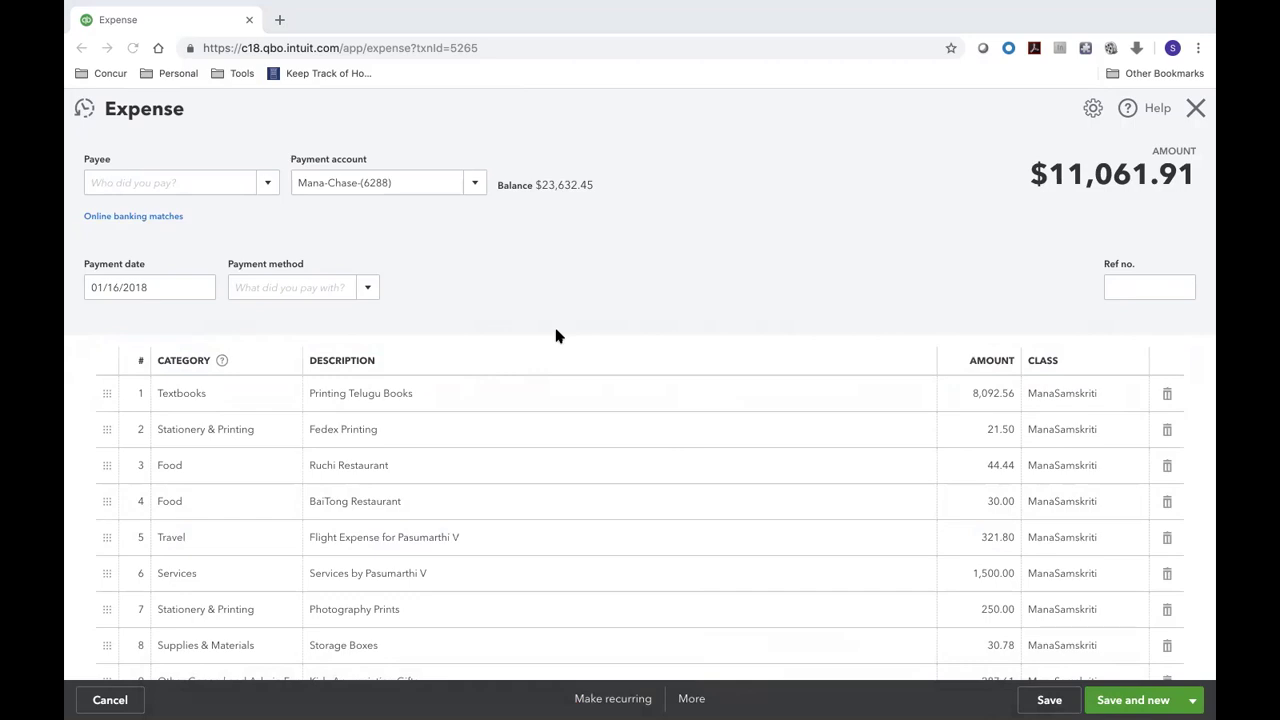
click(1197, 111)
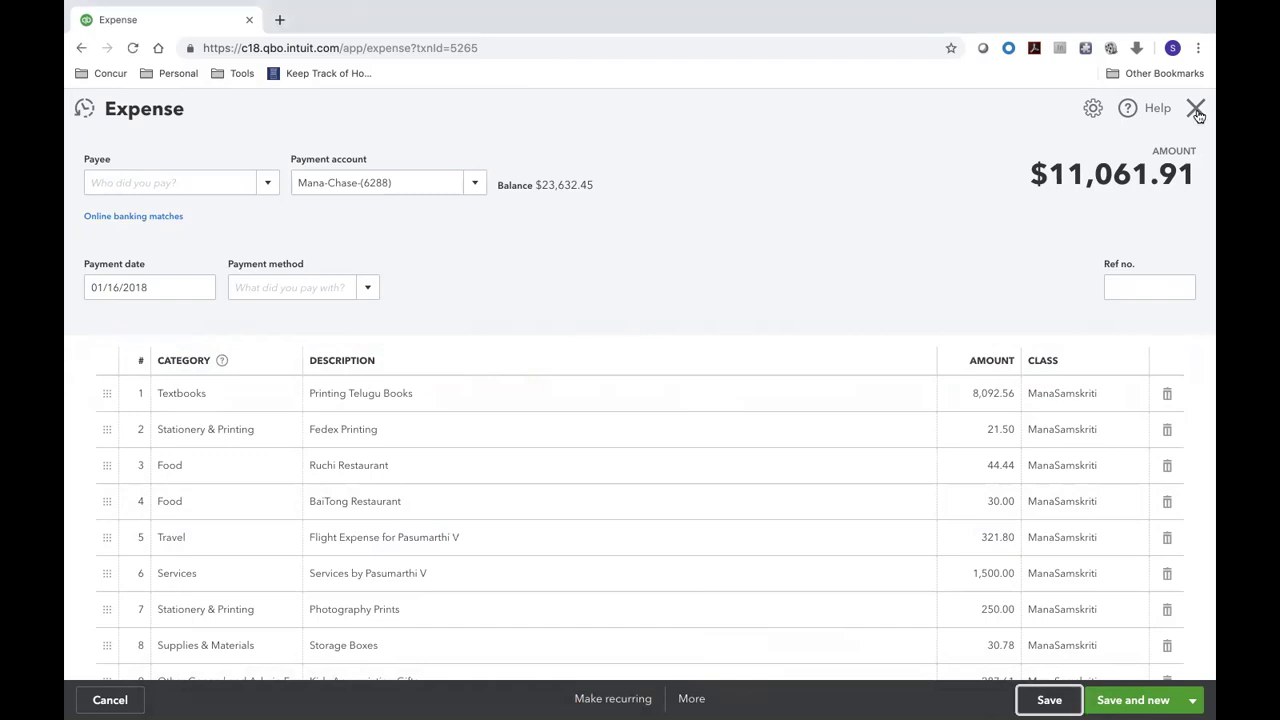